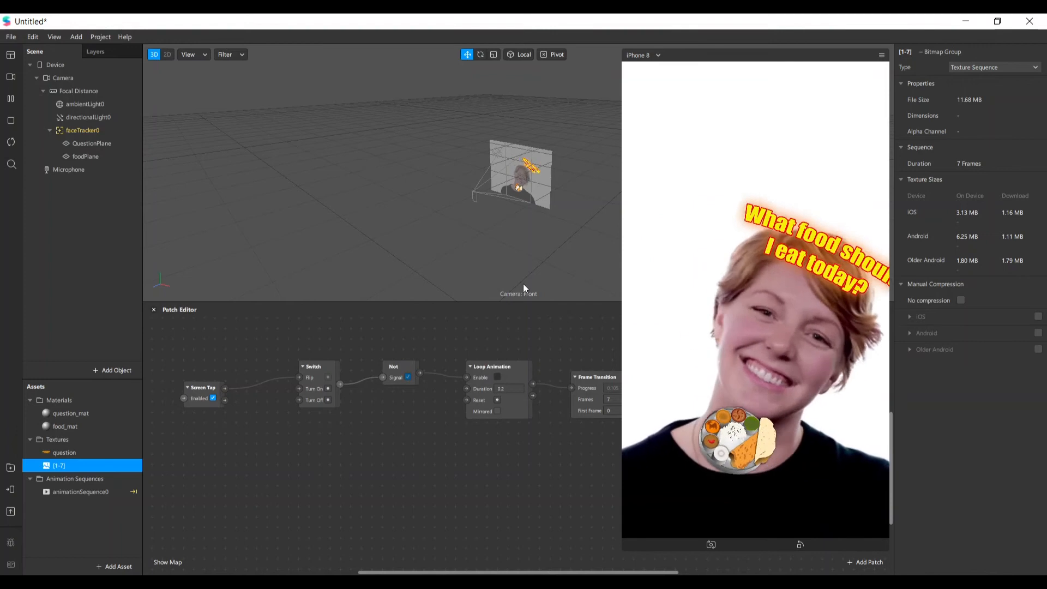
# Test the finished food effect by tapping the device preview to start and stop the food shuffle
pyautogui.click(736, 339)
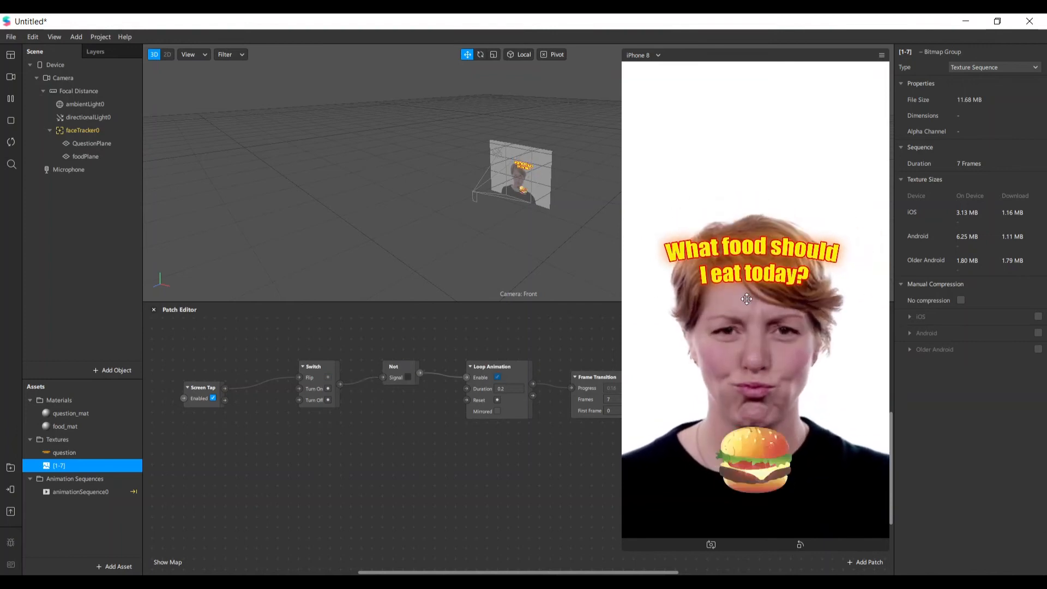
pyautogui.click(851, 504)
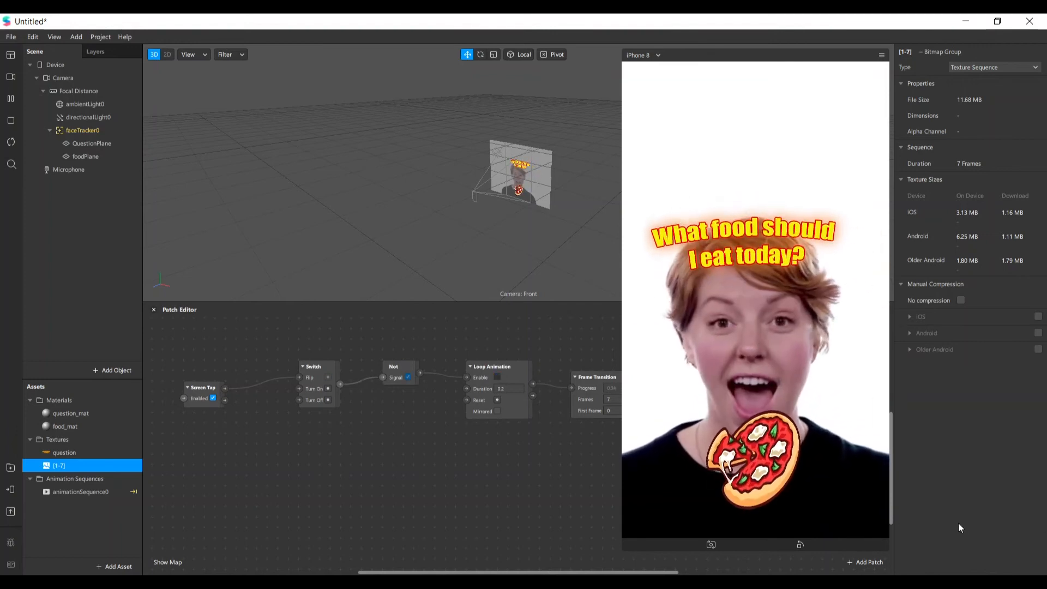
pyautogui.moveTo(635, 540); pyautogui.dragTo(688, 432)
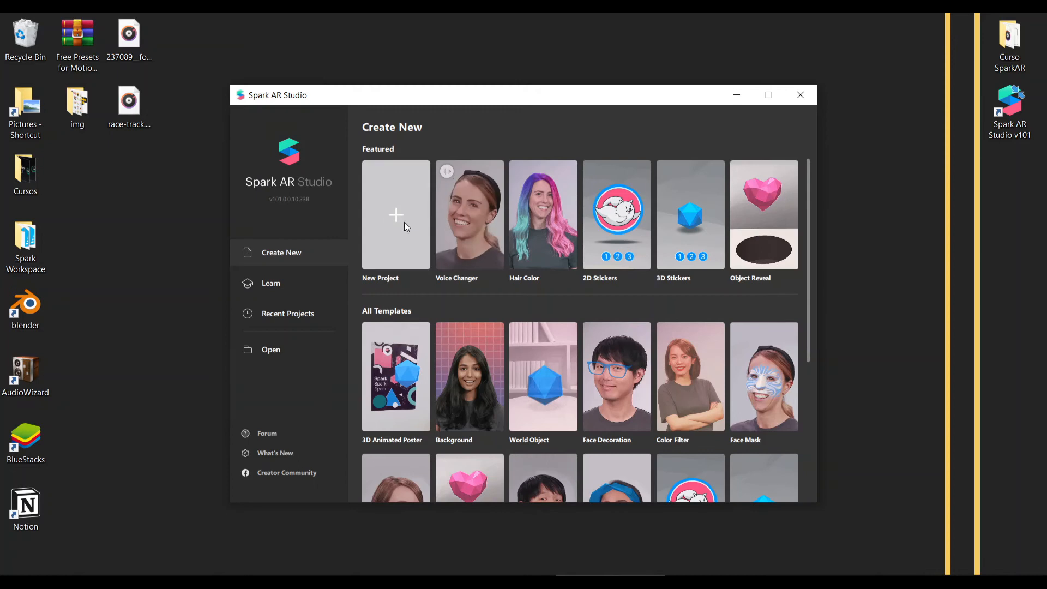
# Create a new blank project in a maximized window with an enlarged device preview
pyautogui.click(404, 226)
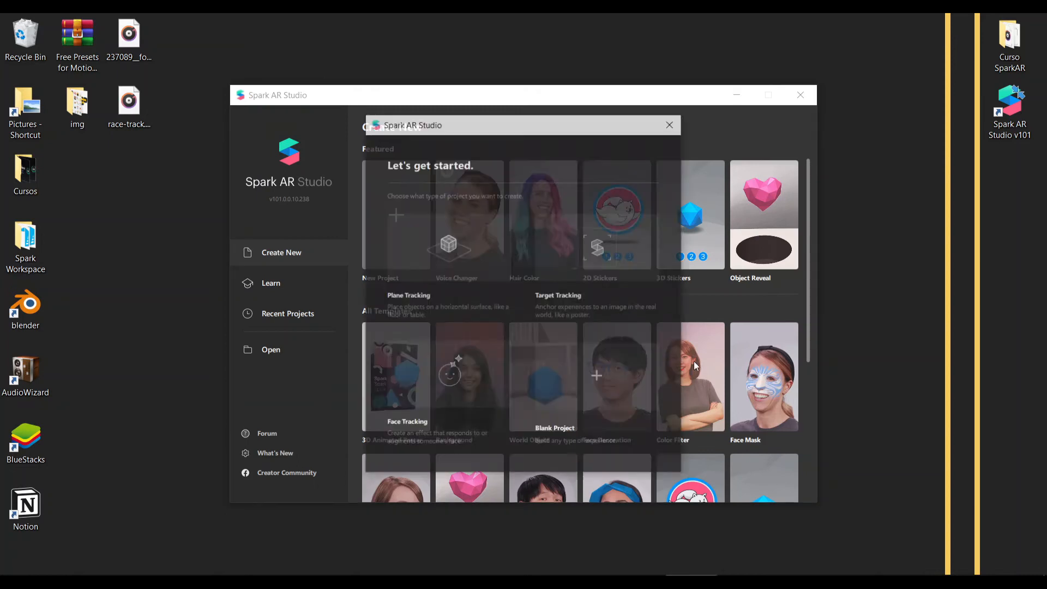
pyautogui.click(617, 382)
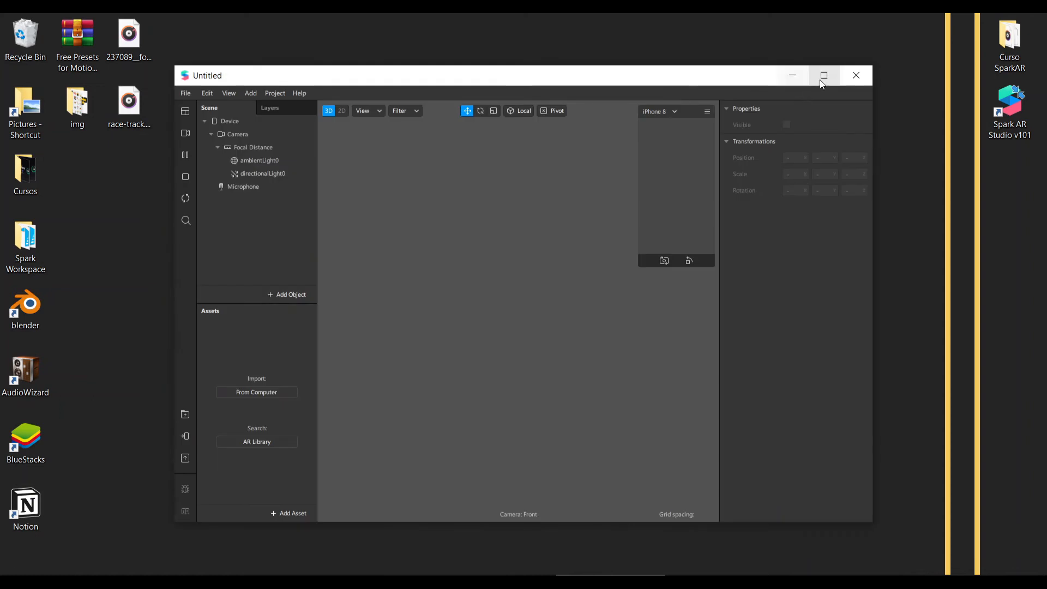
pyautogui.click(821, 75)
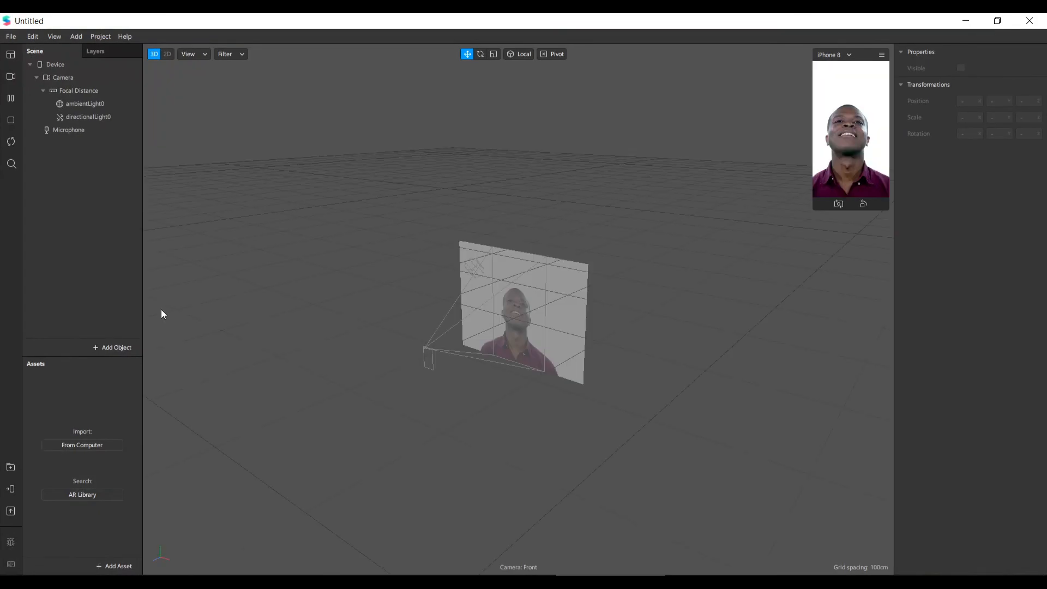
pyautogui.moveTo(814, 210); pyautogui.dragTo(632, 531)
# Add a Face Tracker object to the scene
pyautogui.click(97, 347)
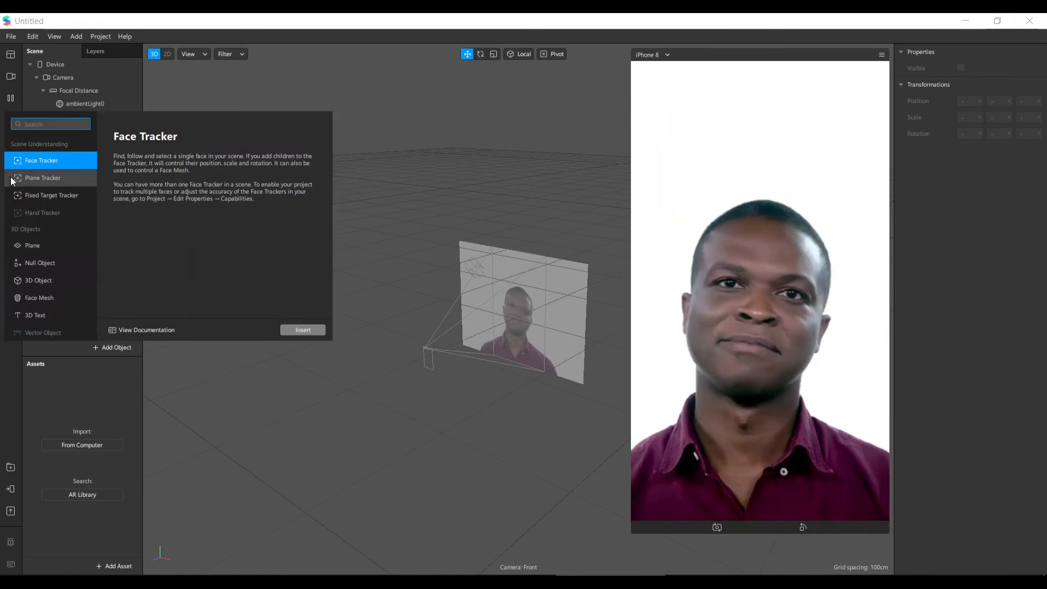
pyautogui.click(118, 371)
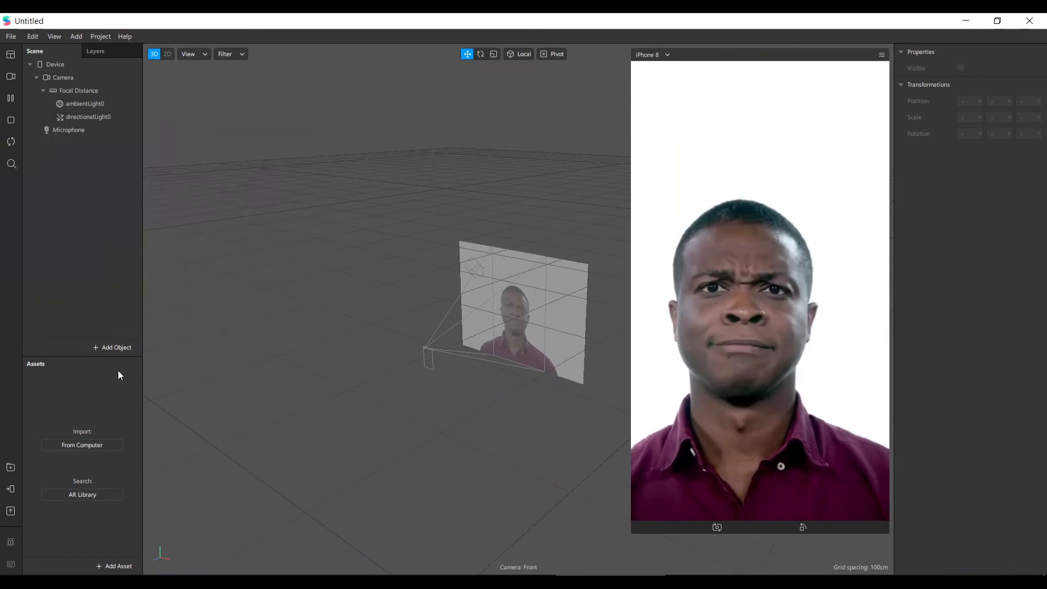
pyautogui.click(97, 349)
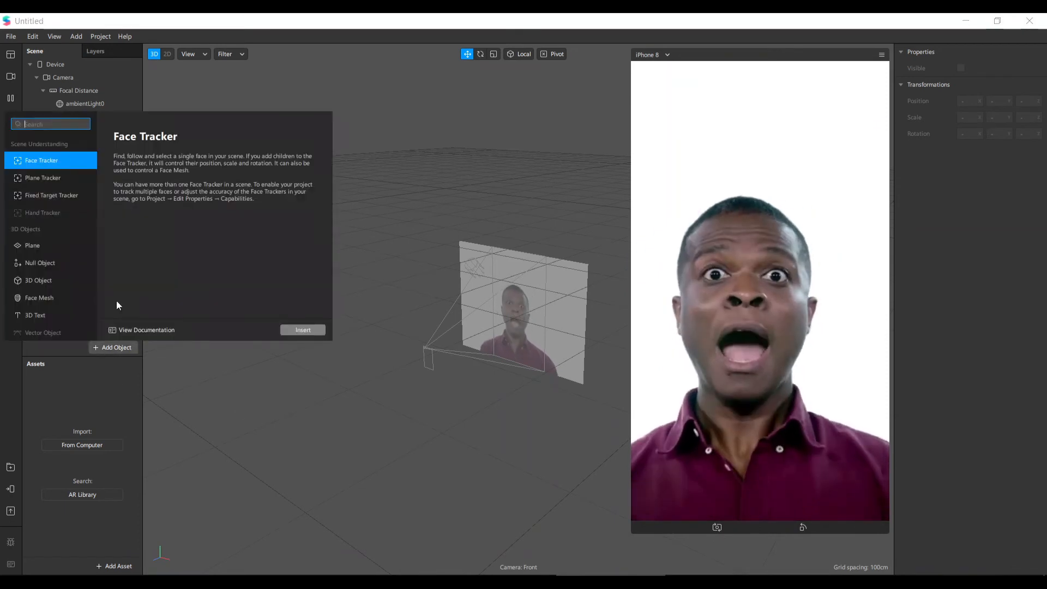
pyautogui.click(58, 159)
pyautogui.click(315, 331)
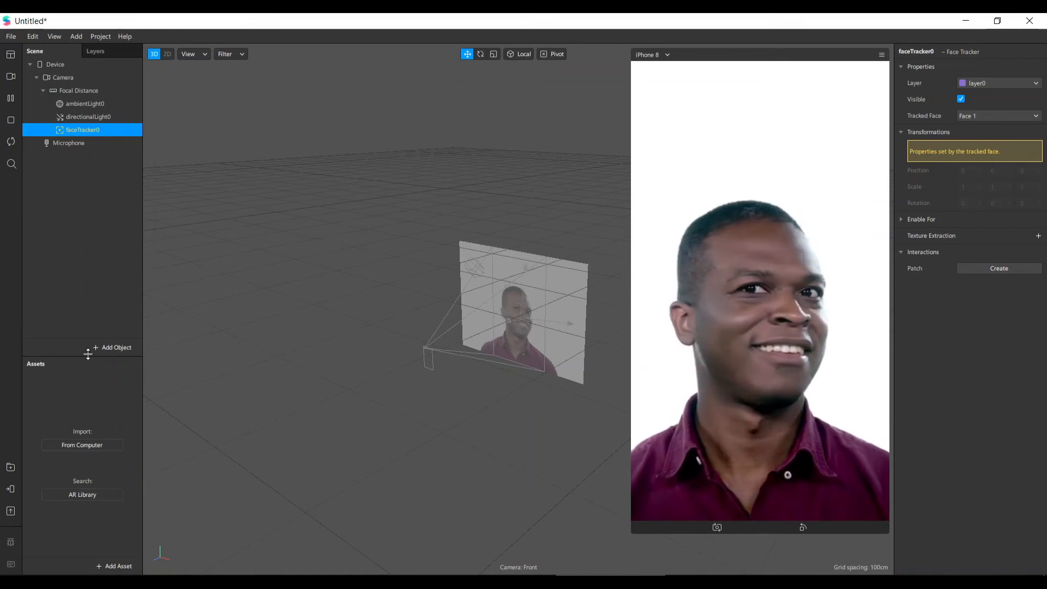
# Import question.png from the img folder into the project assets as a texture
pyautogui.moveTo(87, 355); pyautogui.dragTo(100, 286)
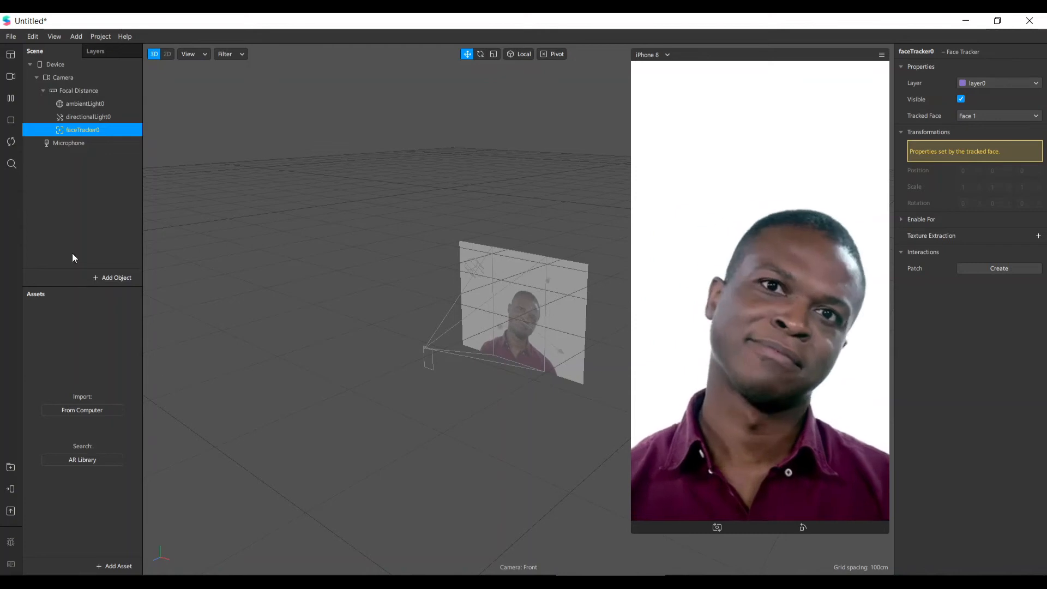
pyautogui.hotkey('alt', 'Tab')
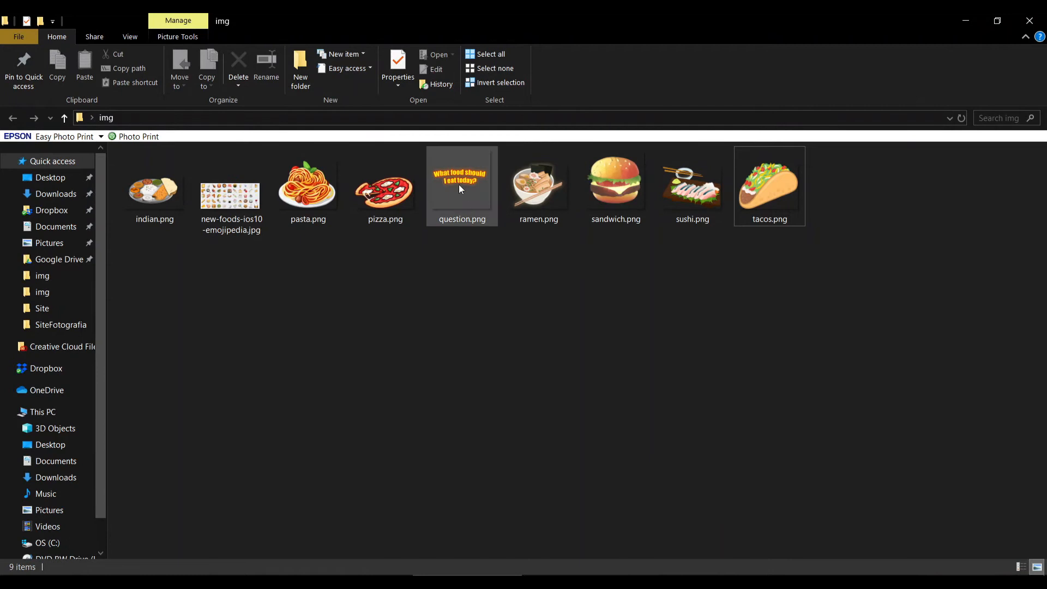
pyautogui.moveTo(459, 184); pyautogui.dragTo(73, 345)
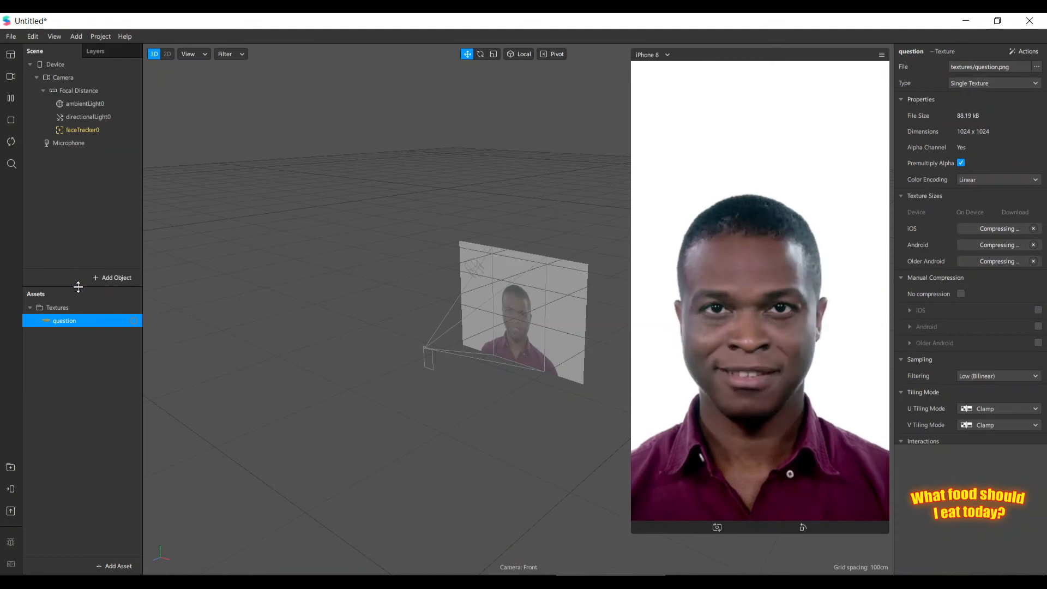
pyautogui.moveTo(80, 286); pyautogui.dragTo(75, 362)
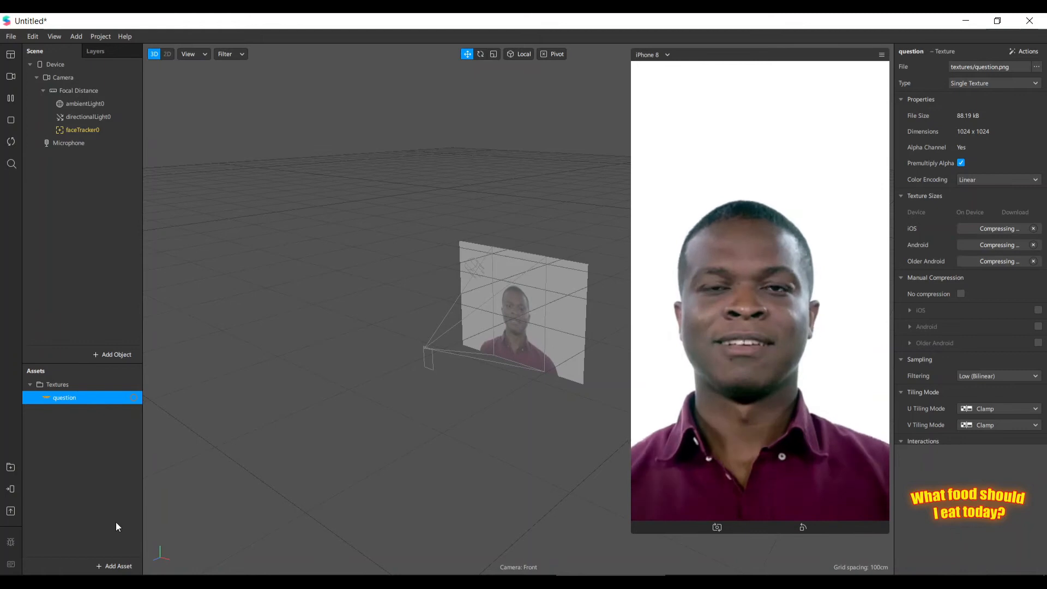
# Add an Animation Sequence asset to the project, keeping its default name
pyautogui.click(114, 566)
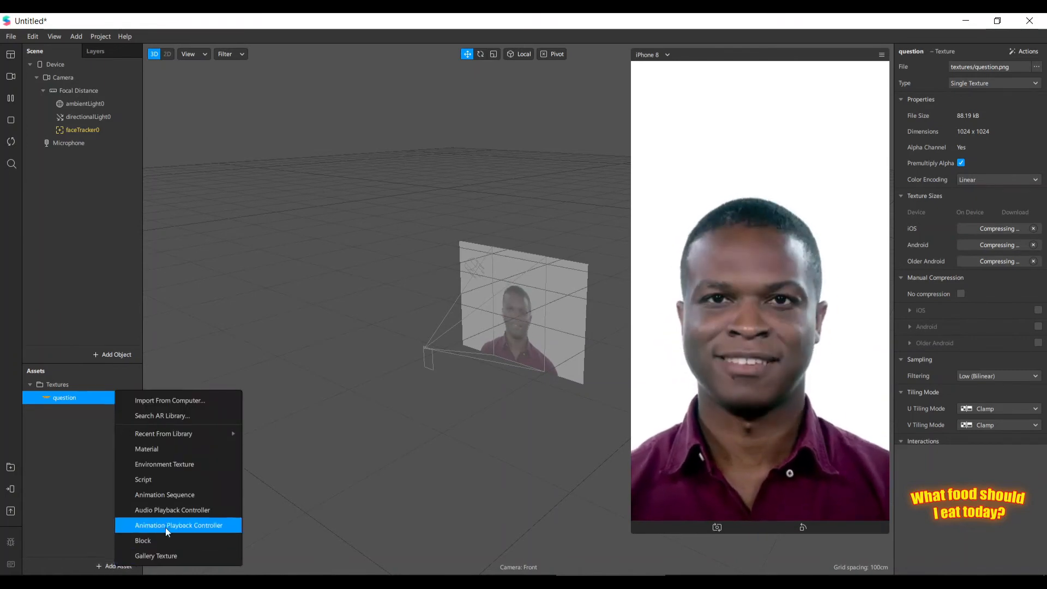
pyautogui.click(206, 496)
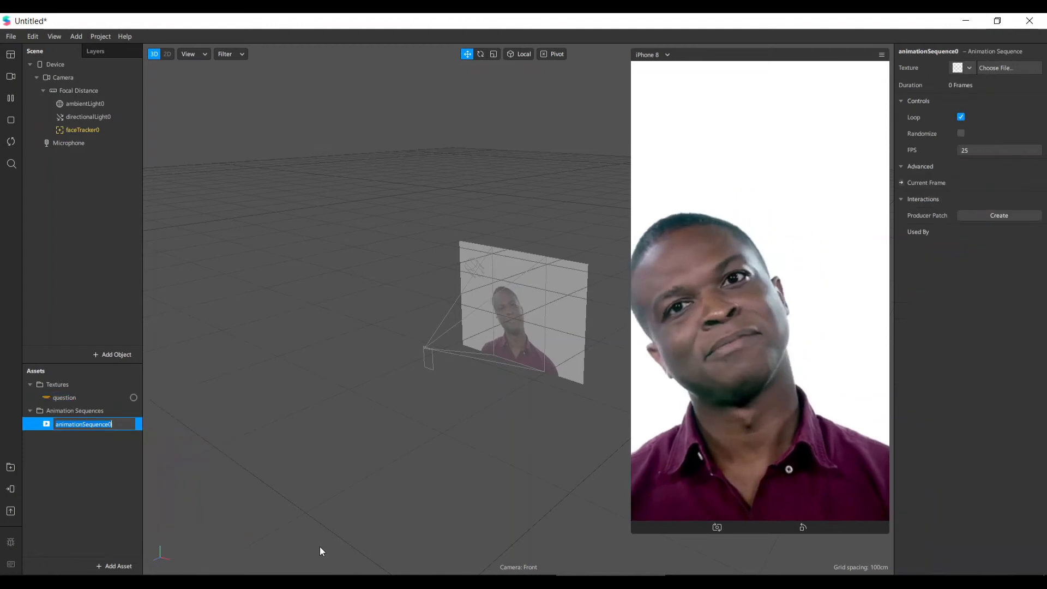
pyautogui.click(103, 464)
pyautogui.click(90, 421)
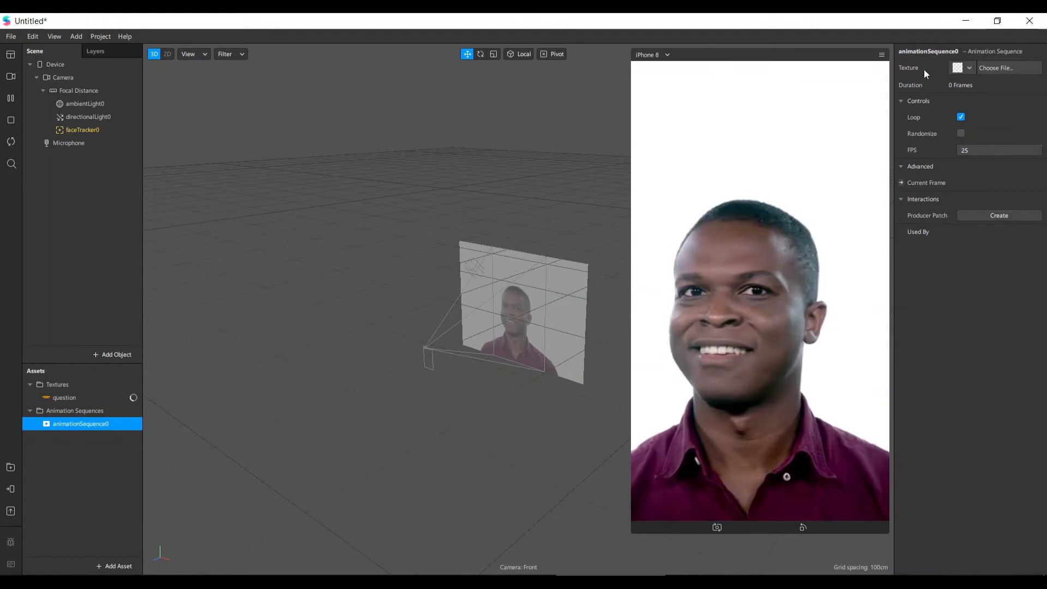
# Load indian, pasta, pizza, ramen, sandwich, sushi and tacos PNGs from the Desktop img folder as the animation sequence's texture
pyautogui.click(1007, 69)
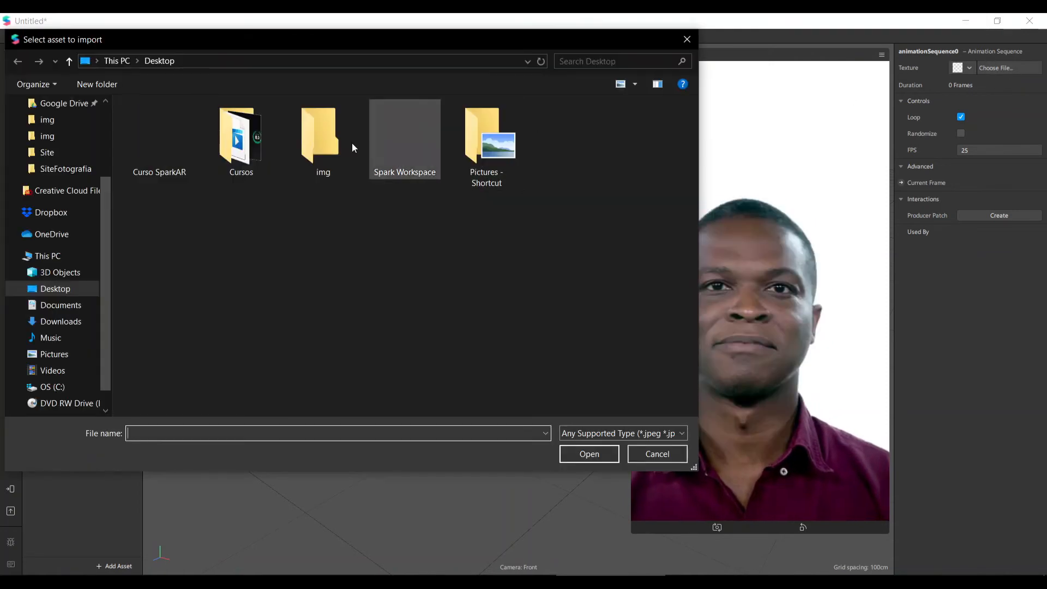
pyautogui.doubleClick(351, 147)
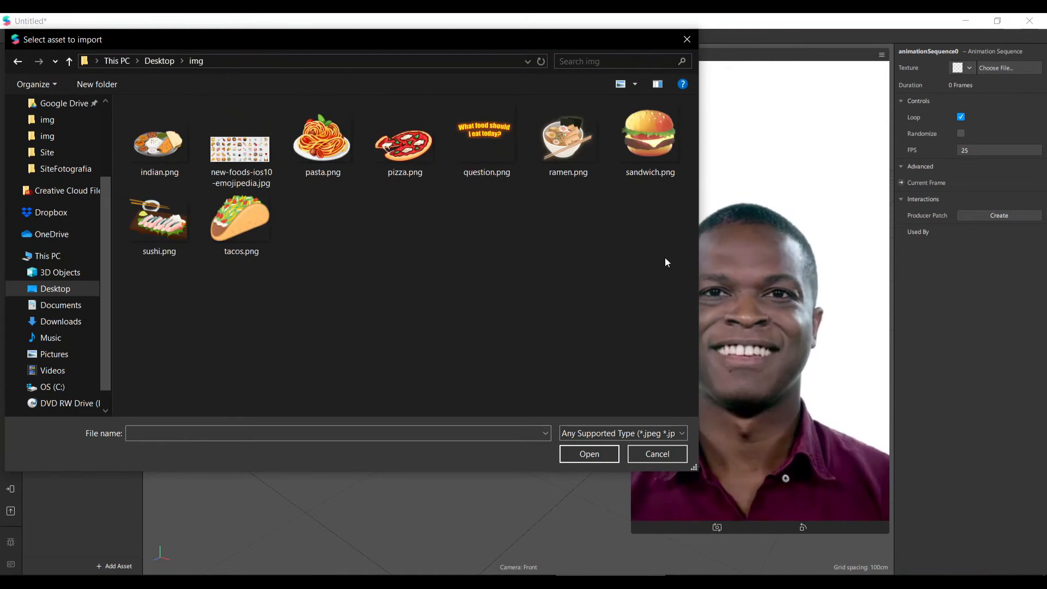
pyautogui.moveTo(665, 258); pyautogui.dragTo(553, 149)
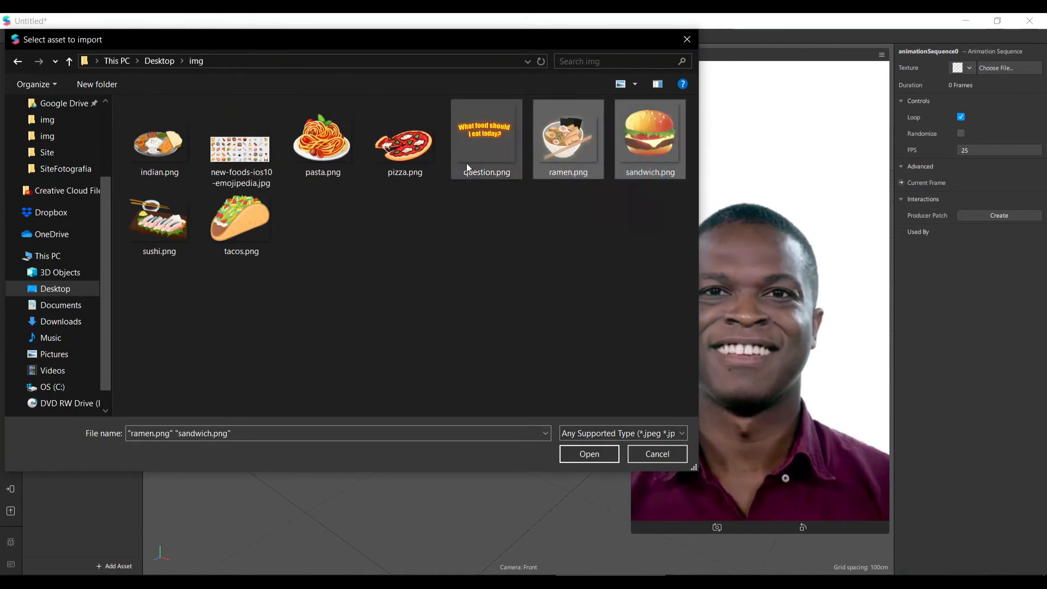
pyautogui.keyDown('ctrl'); pyautogui.click(403, 164); pyautogui.keyUp('ctrl')
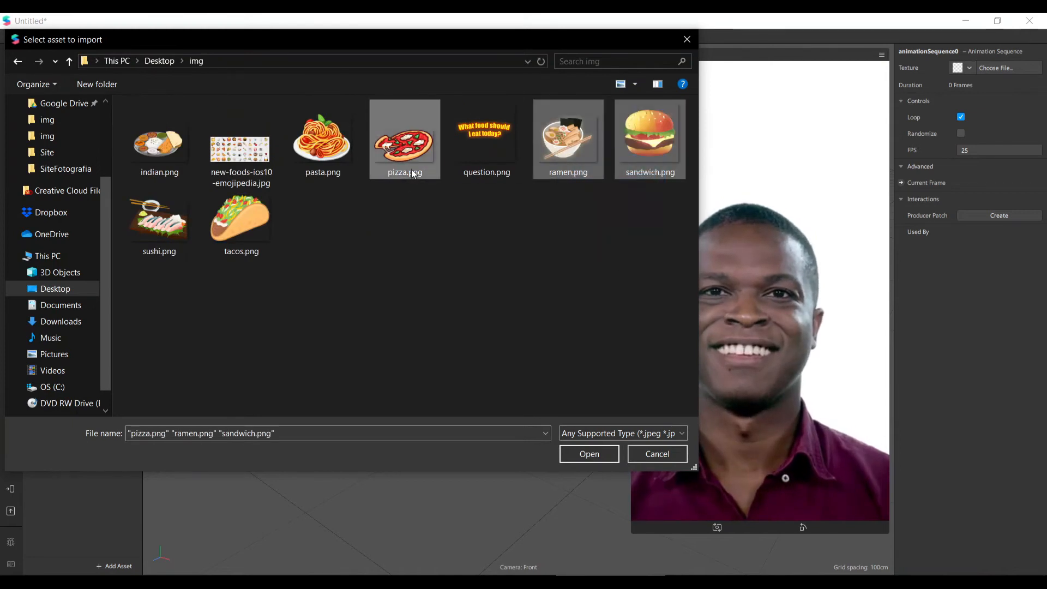
pyautogui.keyDown('ctrl'); pyautogui.click(343, 162); pyautogui.keyUp('ctrl')
pyautogui.keyDown('ctrl'); pyautogui.click(248, 243); pyautogui.keyUp('ctrl')
pyautogui.keyDown('ctrl'); pyautogui.click(171, 220); pyautogui.keyUp('ctrl')
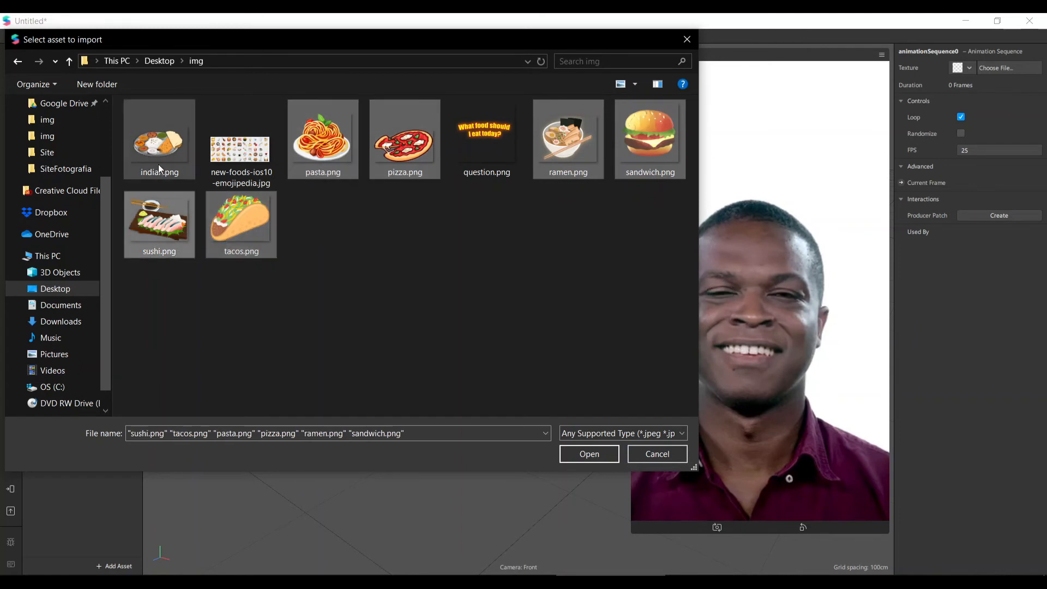
pyautogui.keyDown('ctrl'); pyautogui.click(158, 165); pyautogui.keyUp('ctrl')
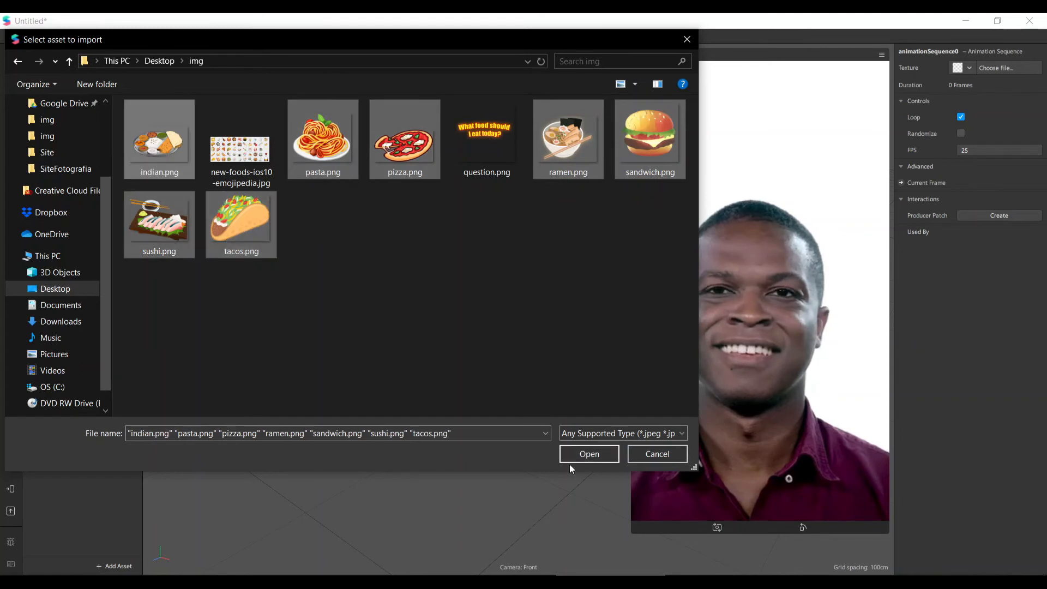
pyautogui.click(581, 456)
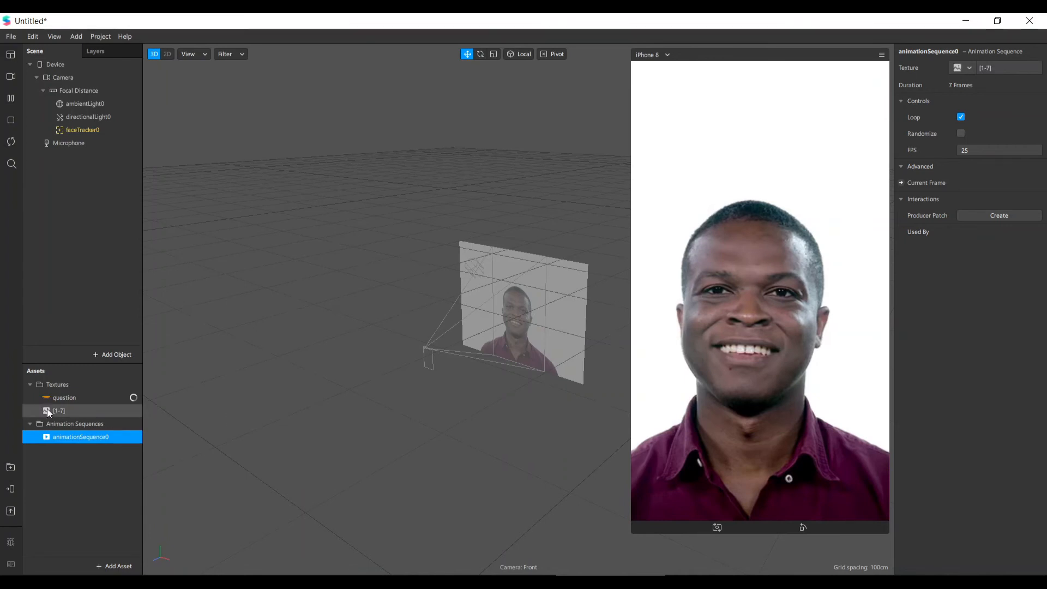
pyautogui.click(76, 411)
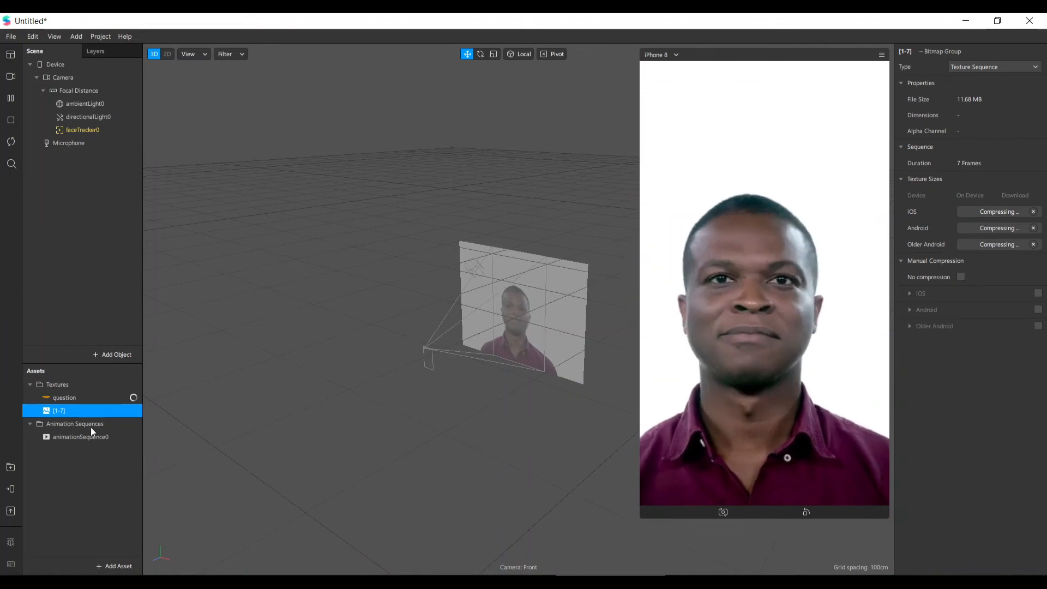
pyautogui.click(82, 398)
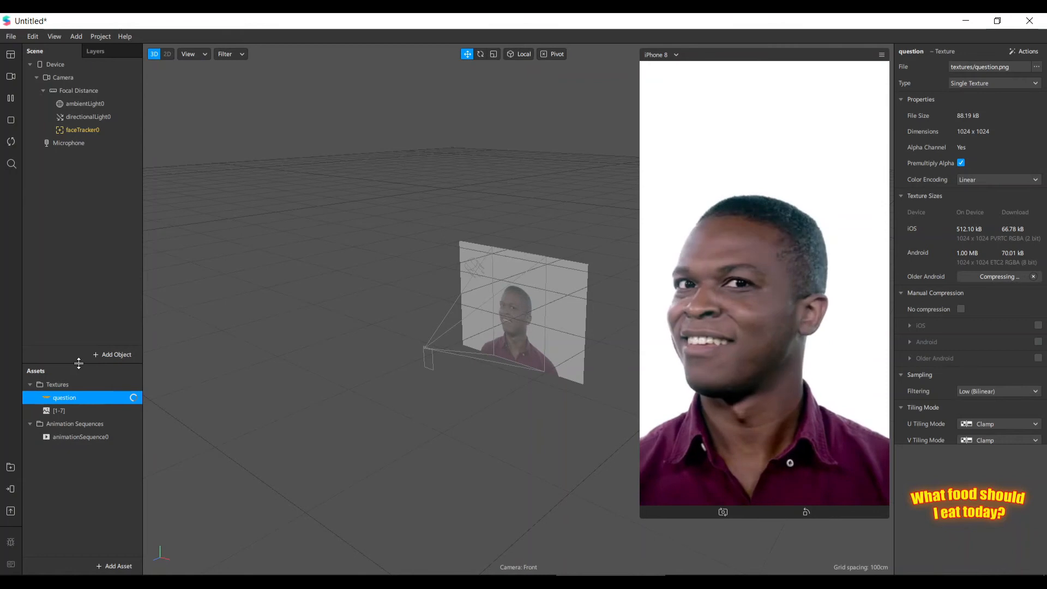
pyautogui.moveTo(77, 361); pyautogui.dragTo(96, 382)
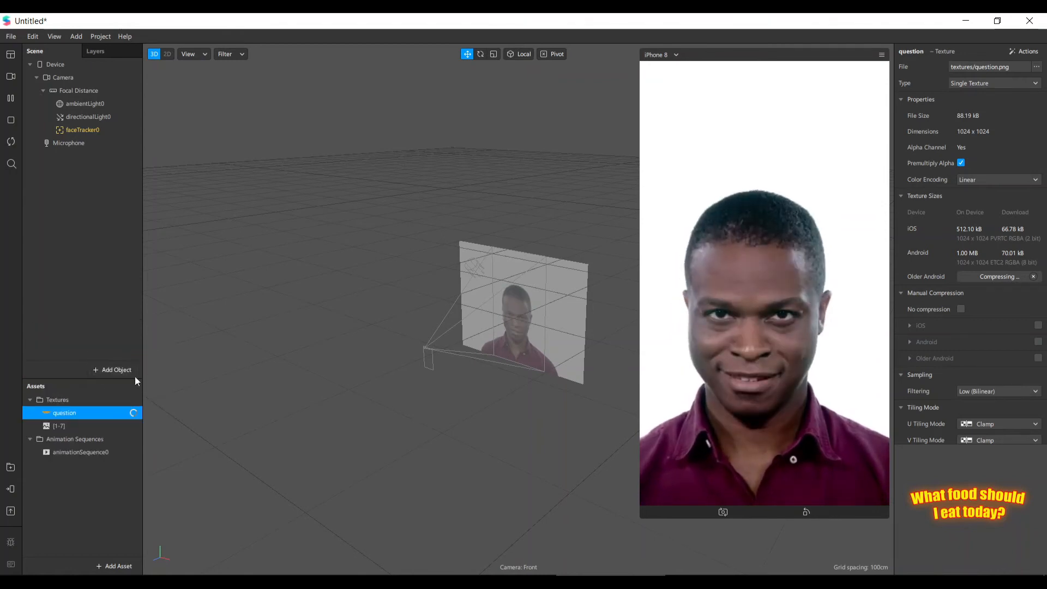
# Add a plane as a child of the face tracker
pyautogui.click(83, 130)
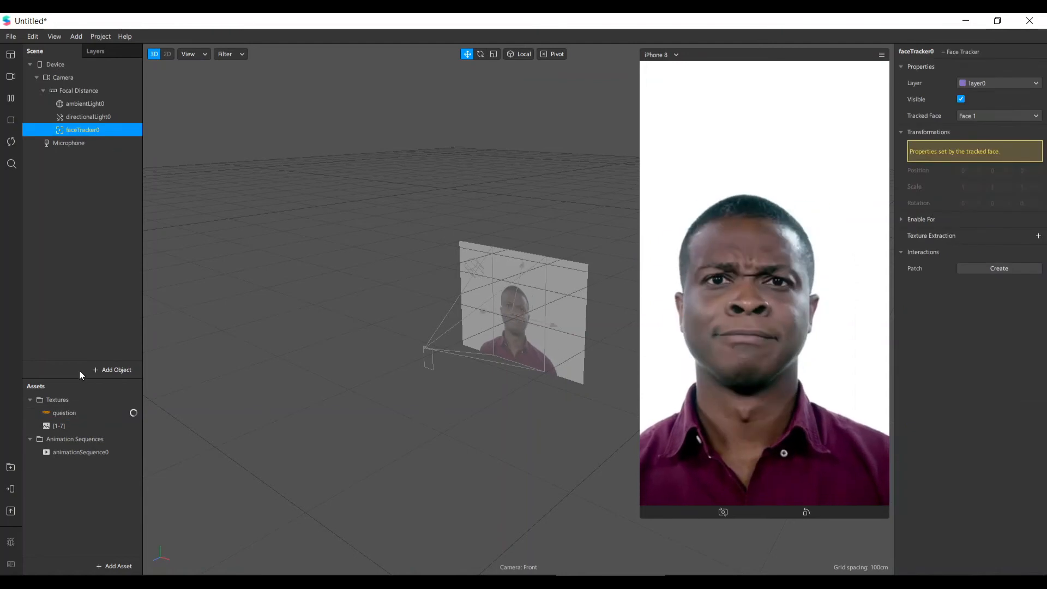
pyautogui.rightClick(81, 128)
pyautogui.moveTo(101, 140)
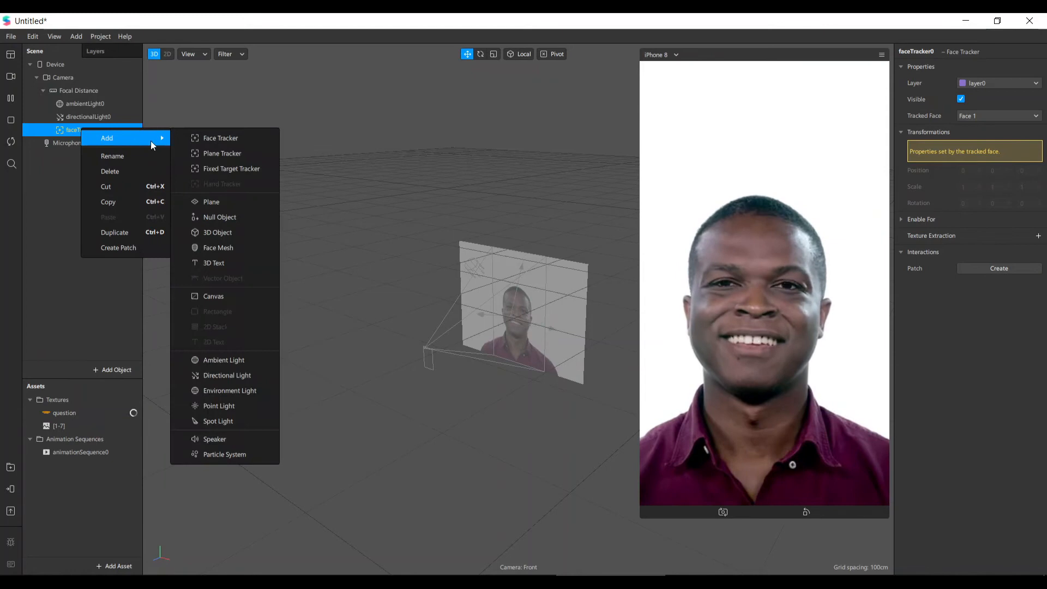
pyautogui.click(248, 202)
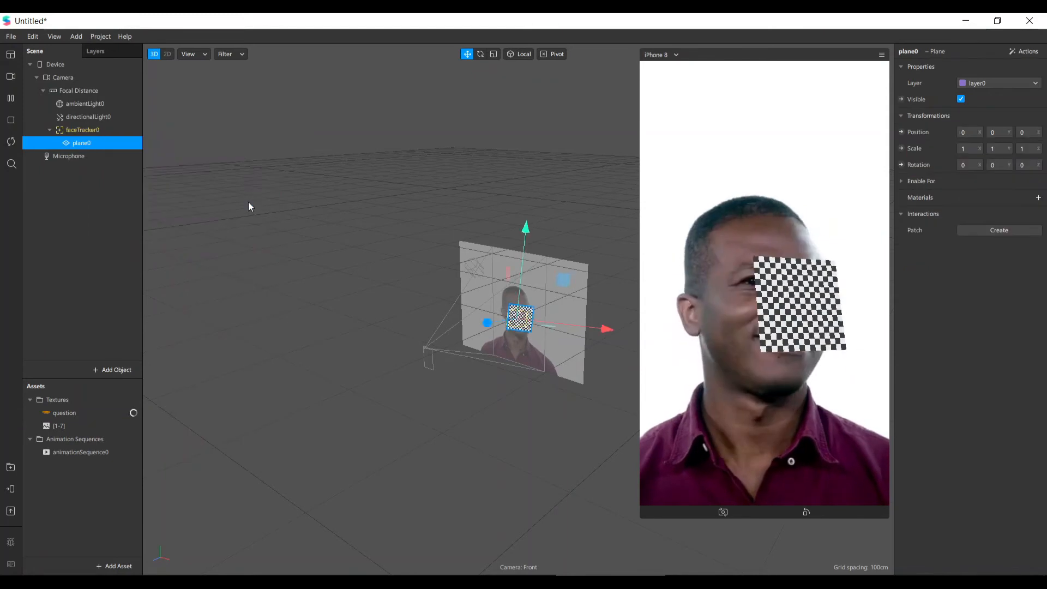
# Rename the new plane under the face tracker as QuestionPlane
pyautogui.doubleClick(85, 144)
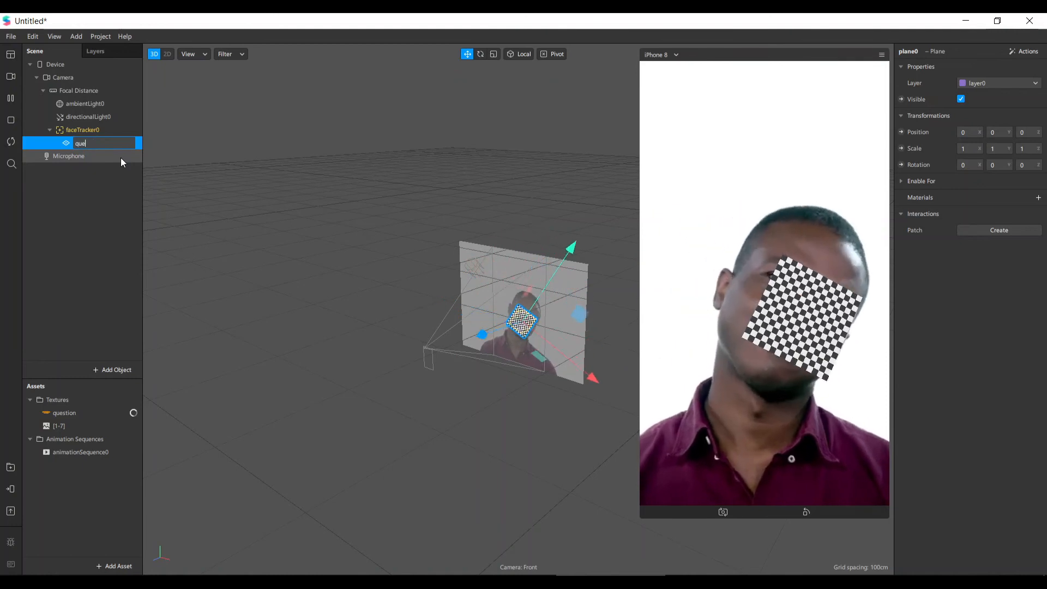
pyautogui.press('BackSpace')
pyautogui.write('Que')
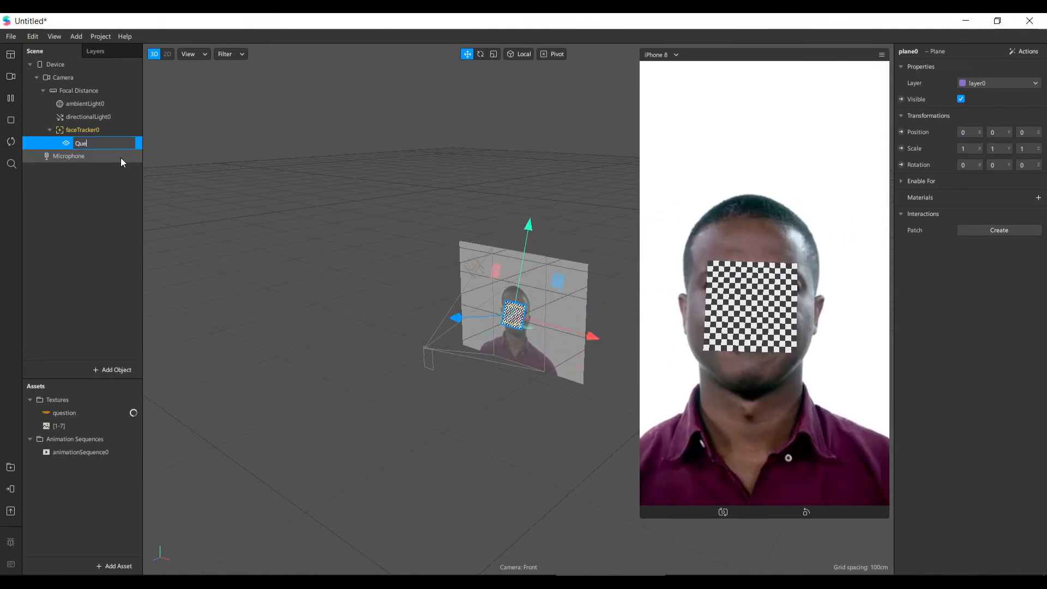
pyautogui.write('stion')
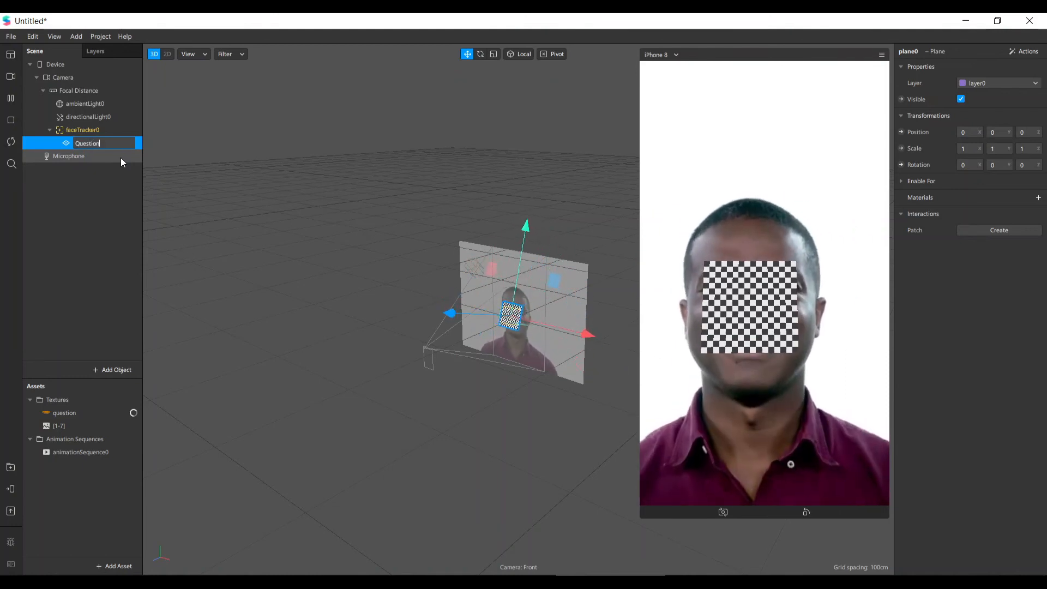
pyautogui.write('Plane')
pyautogui.press('Return')
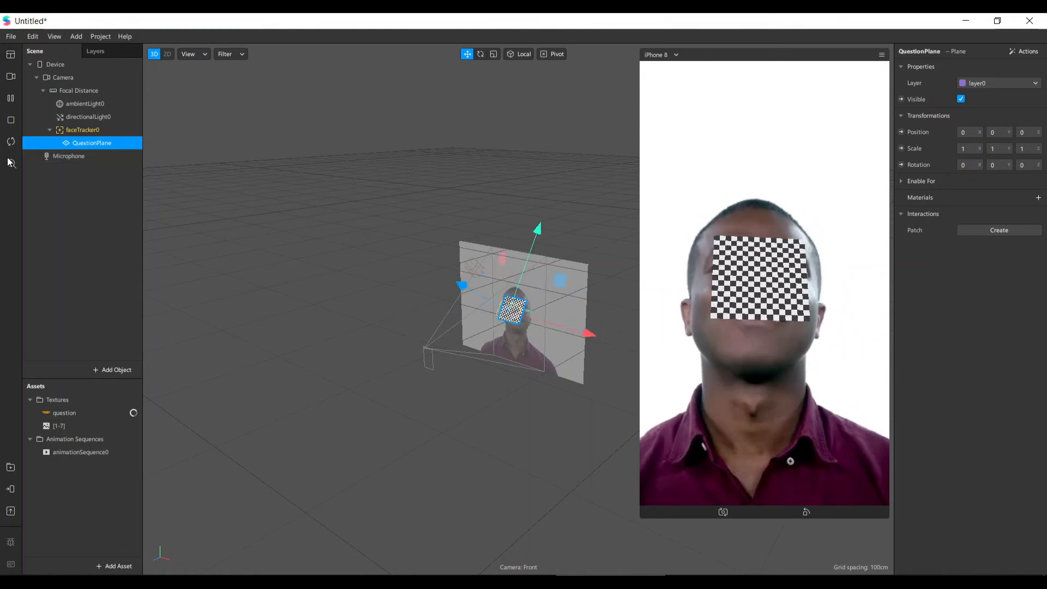
# Add a second plane as a child of the face tracker and rename it foodPlane
pyautogui.click(88, 130)
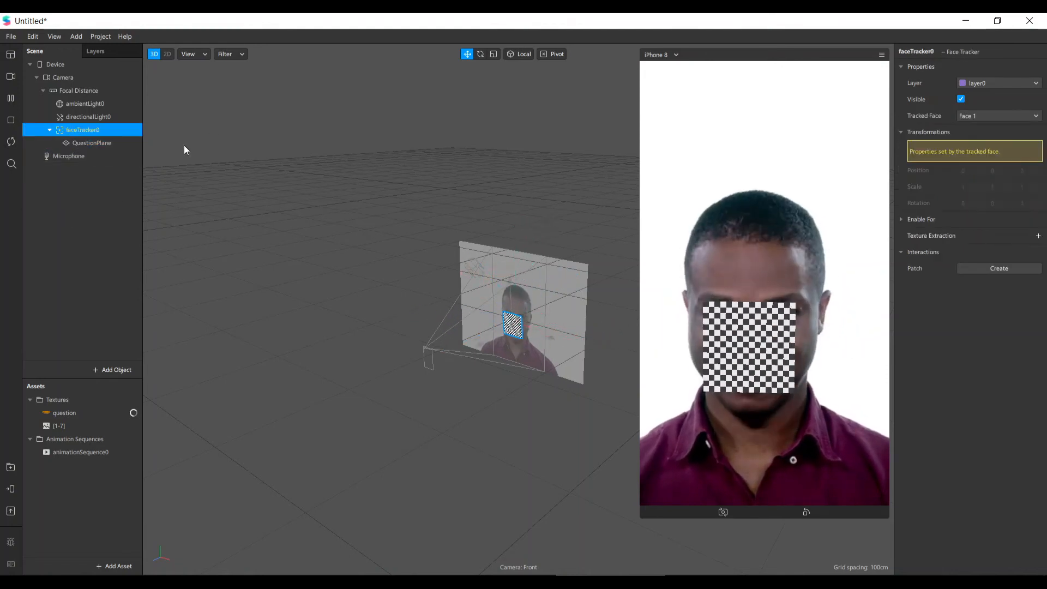
pyautogui.rightClick(104, 131)
pyautogui.moveTo(135, 137)
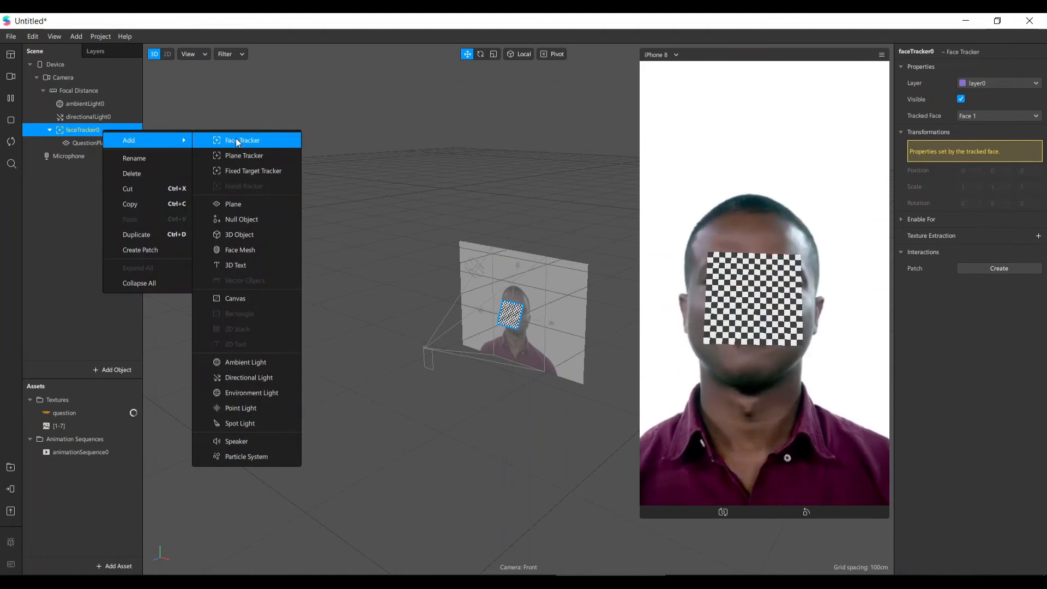
pyautogui.click(243, 205)
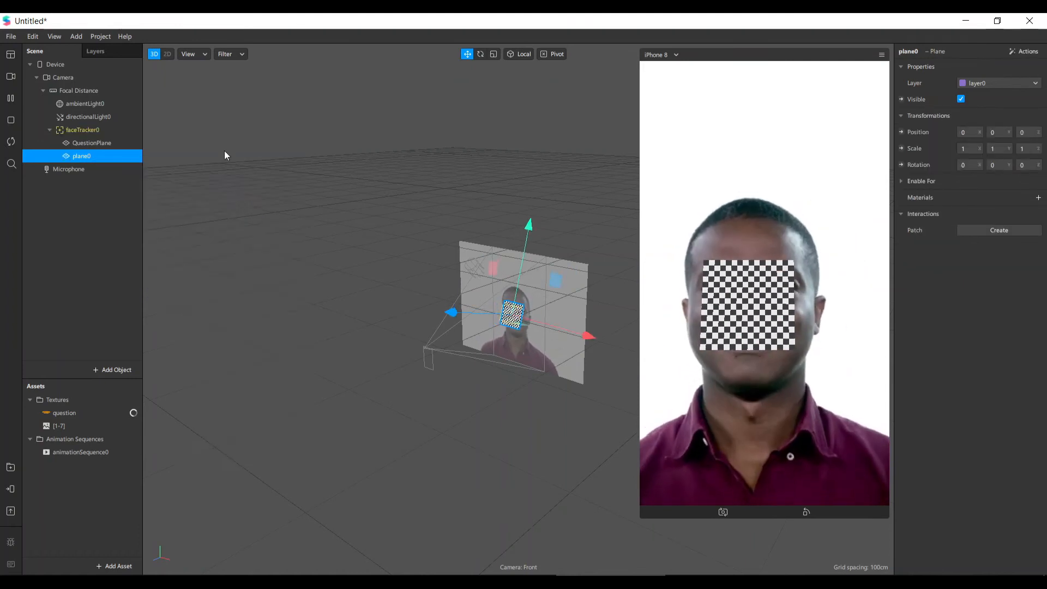
pyautogui.doubleClick(87, 156)
pyautogui.write('foodPlane')
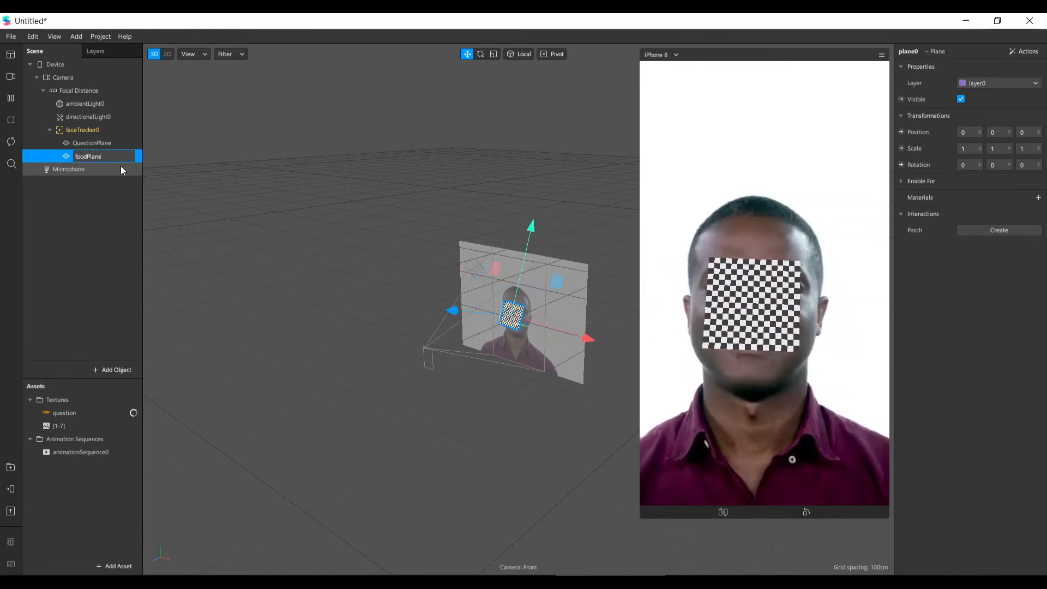
pyautogui.press('Return')
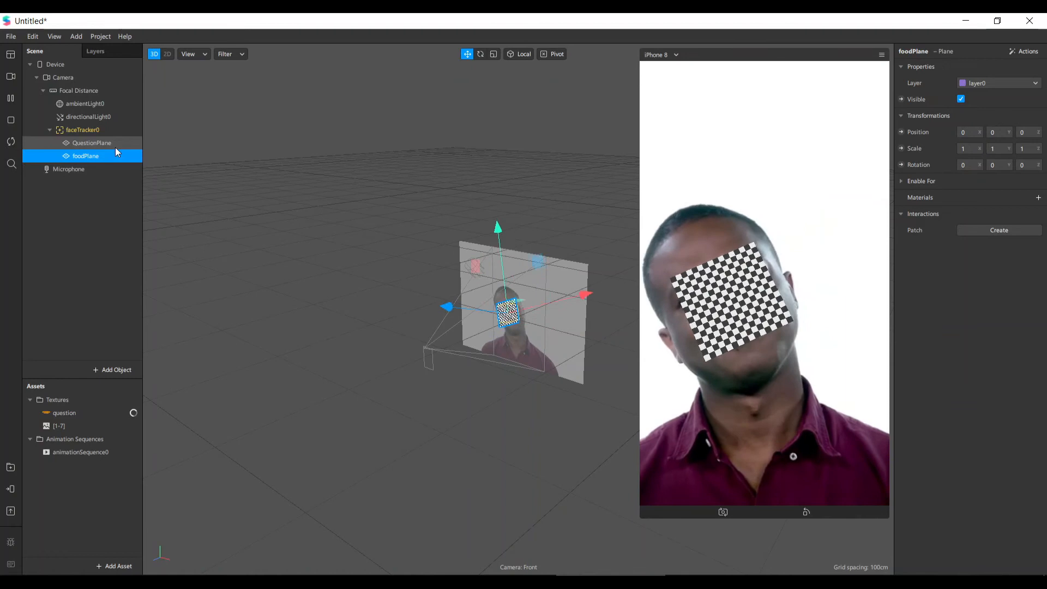
# Create a new material for QuestionPlane and rename it question_mat
pyautogui.click(115, 146)
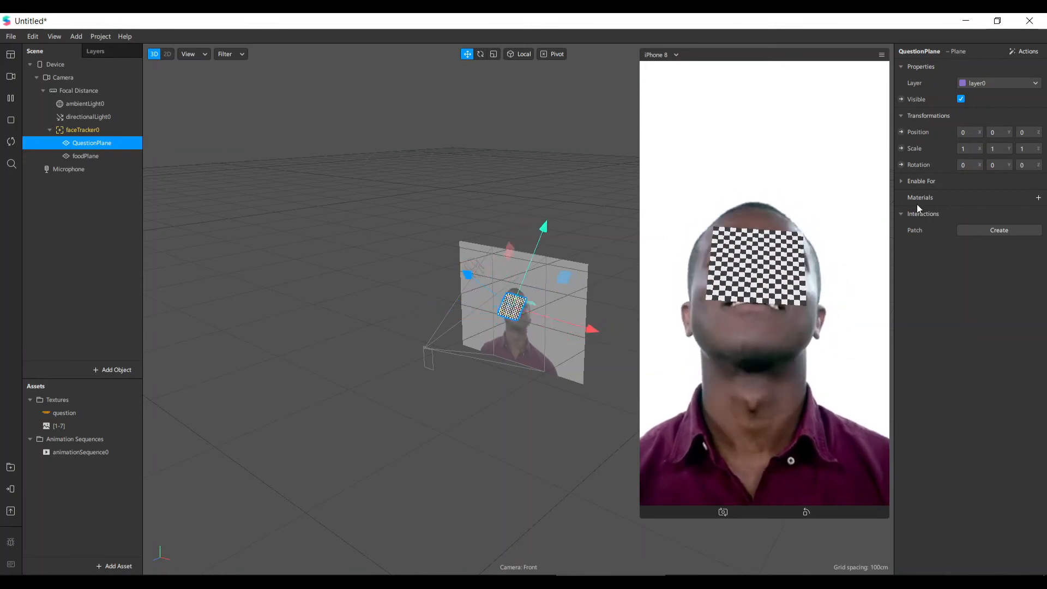
pyautogui.click(1038, 198)
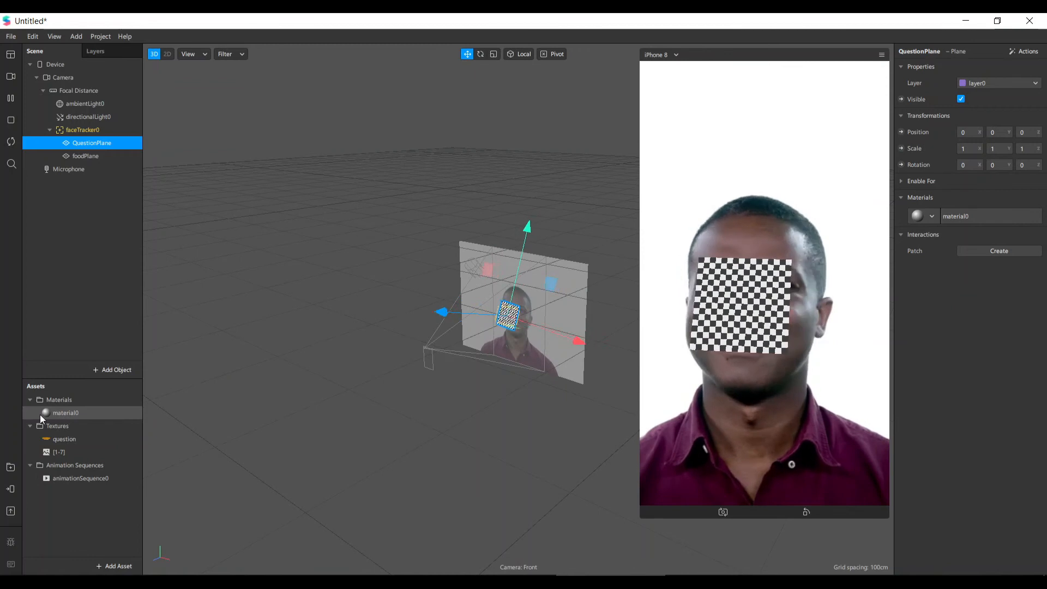
pyautogui.click(80, 414)
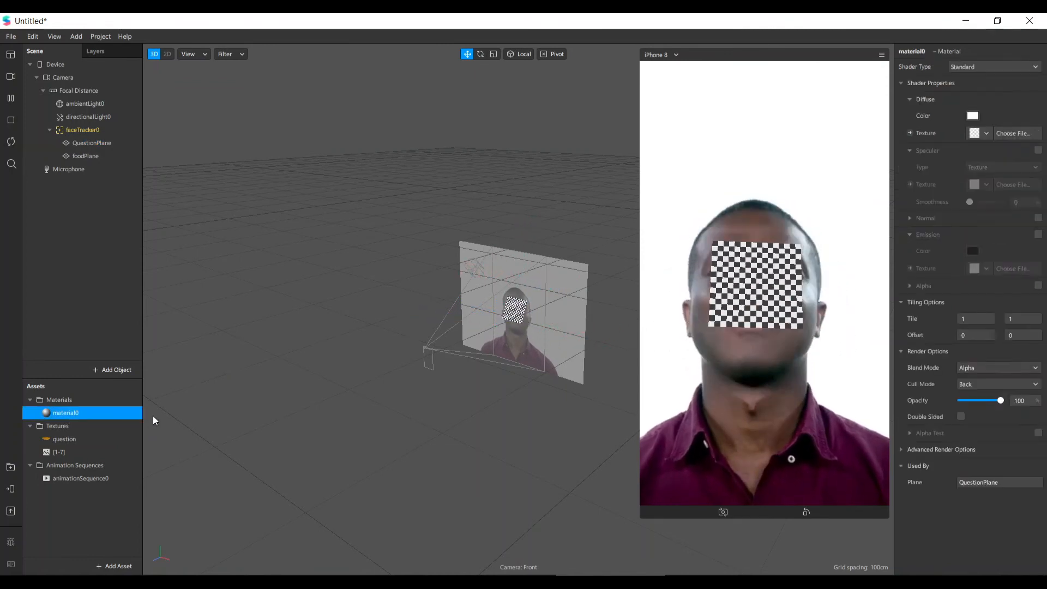
pyautogui.click(96, 414)
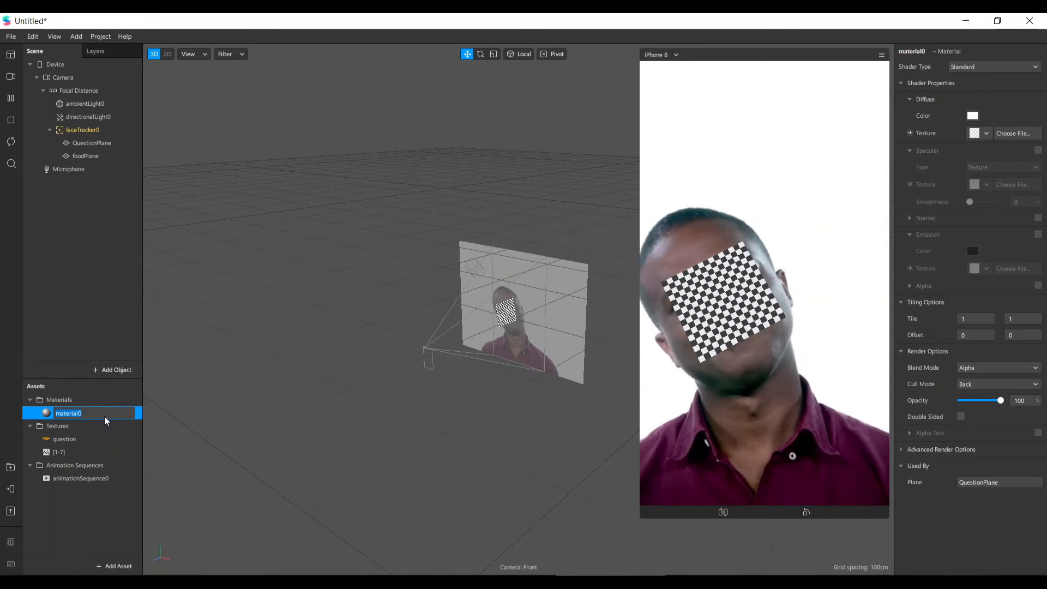
pyautogui.write('question_mat')
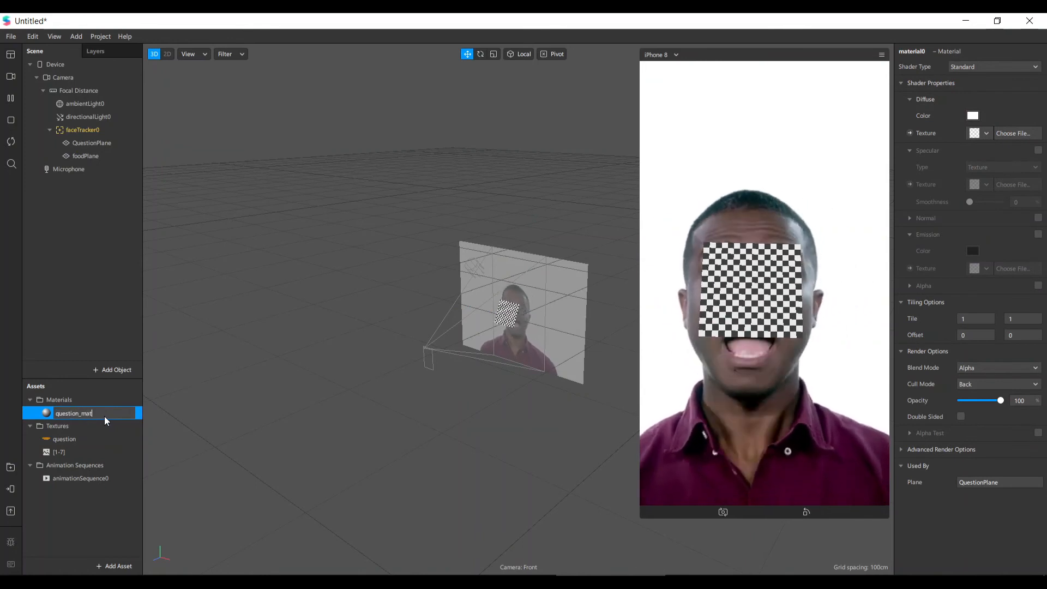
pyautogui.press('Return')
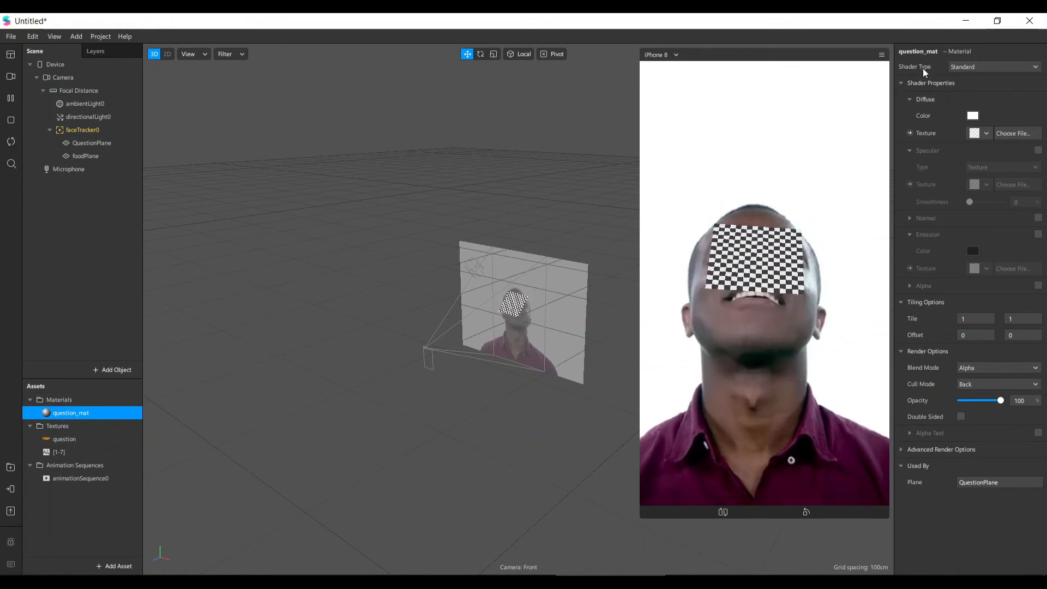
# Set question_mat's shader type to Flat and assign the question texture to it
pyautogui.click(984, 68)
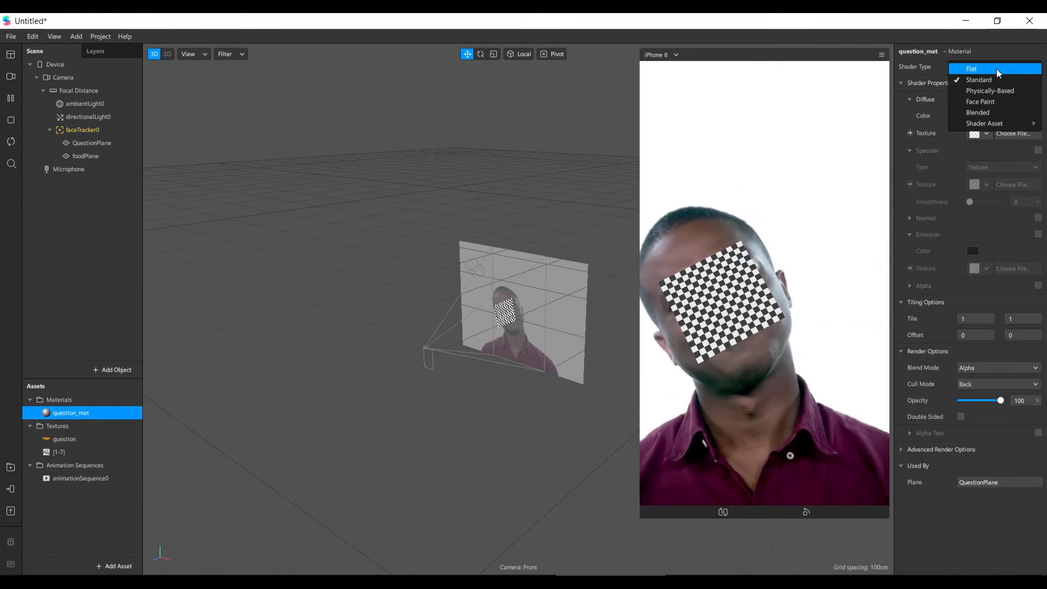
pyautogui.click(996, 69)
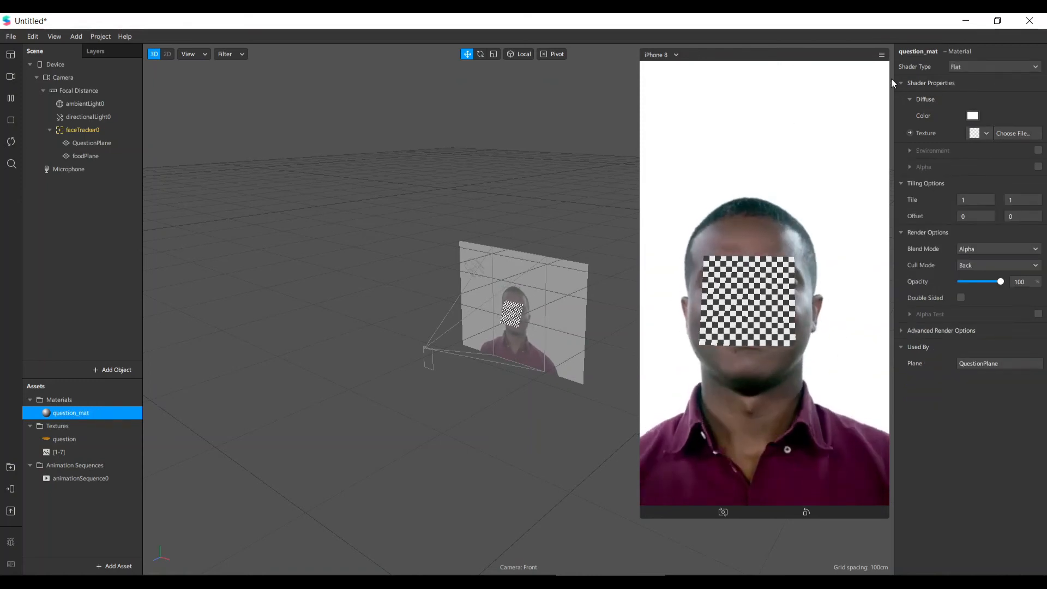
pyautogui.click(986, 133)
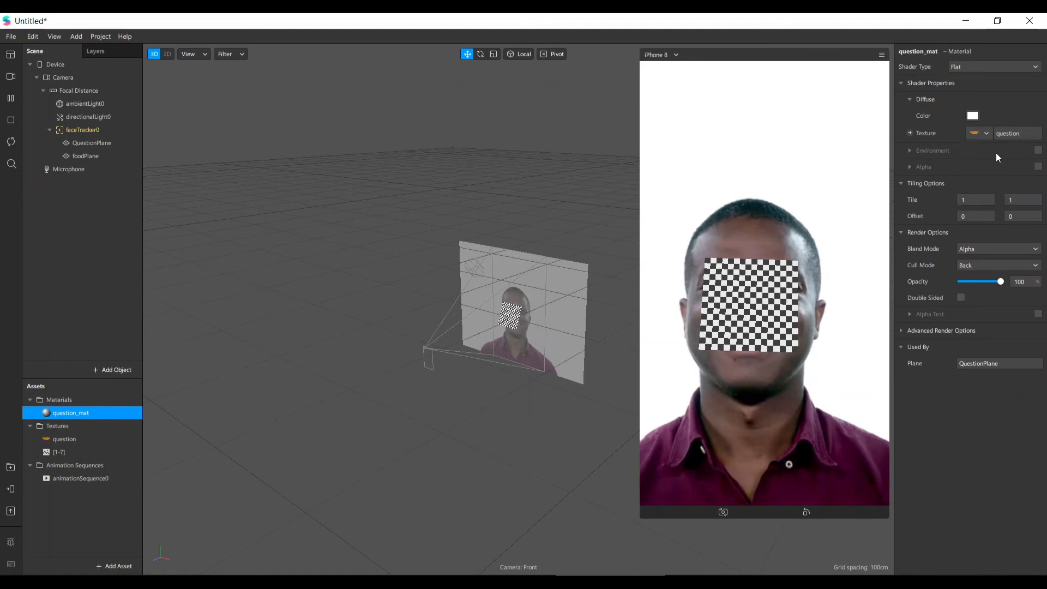
pyautogui.click(996, 153)
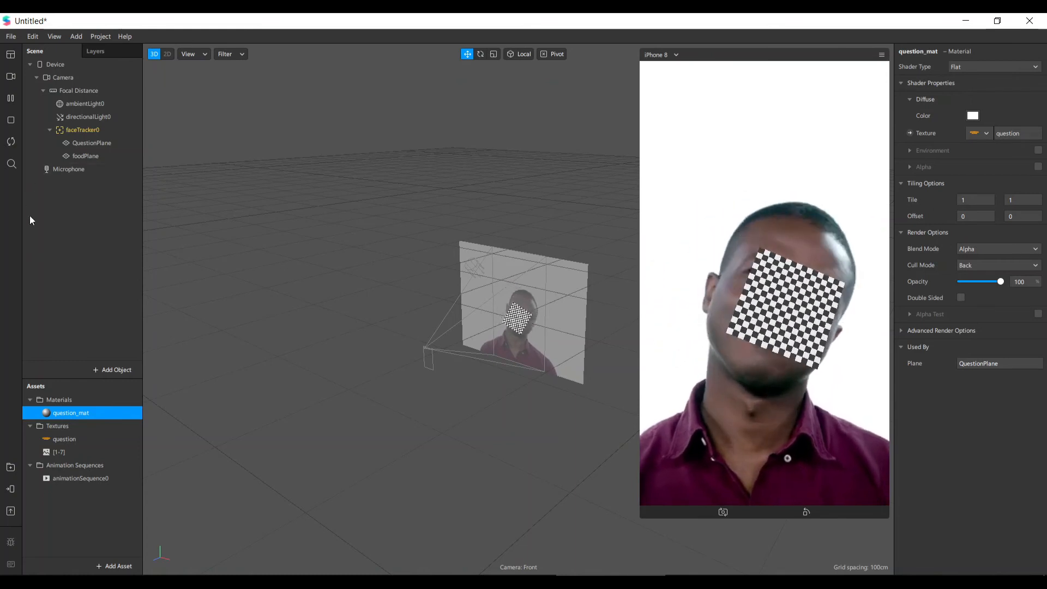
# Pause the preview video and raise QuestionPlane to a Y position of about 0.1, at the top of the head
pyautogui.click(106, 141)
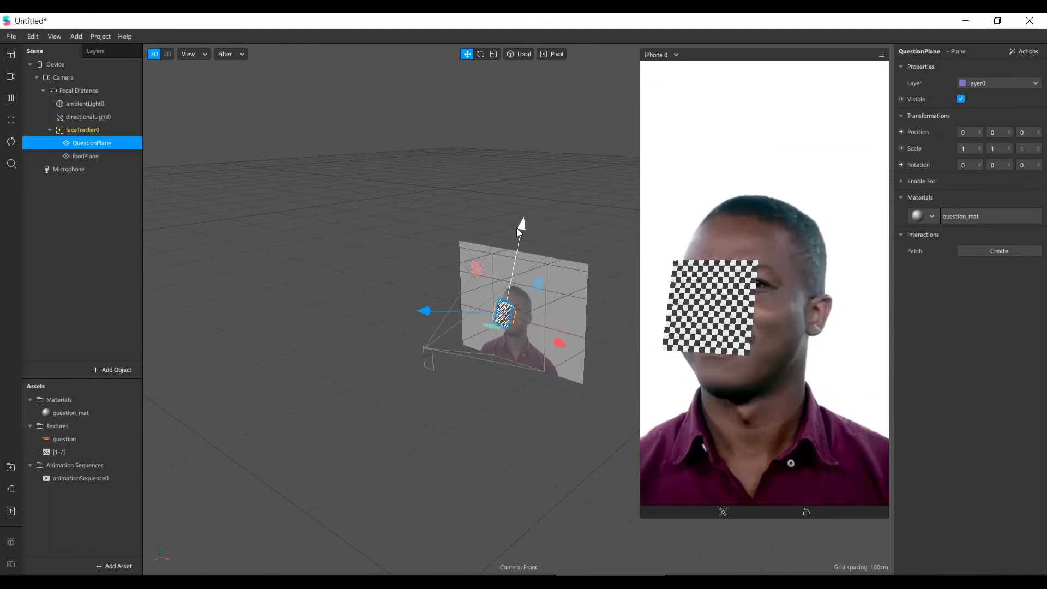
pyautogui.click(10, 98)
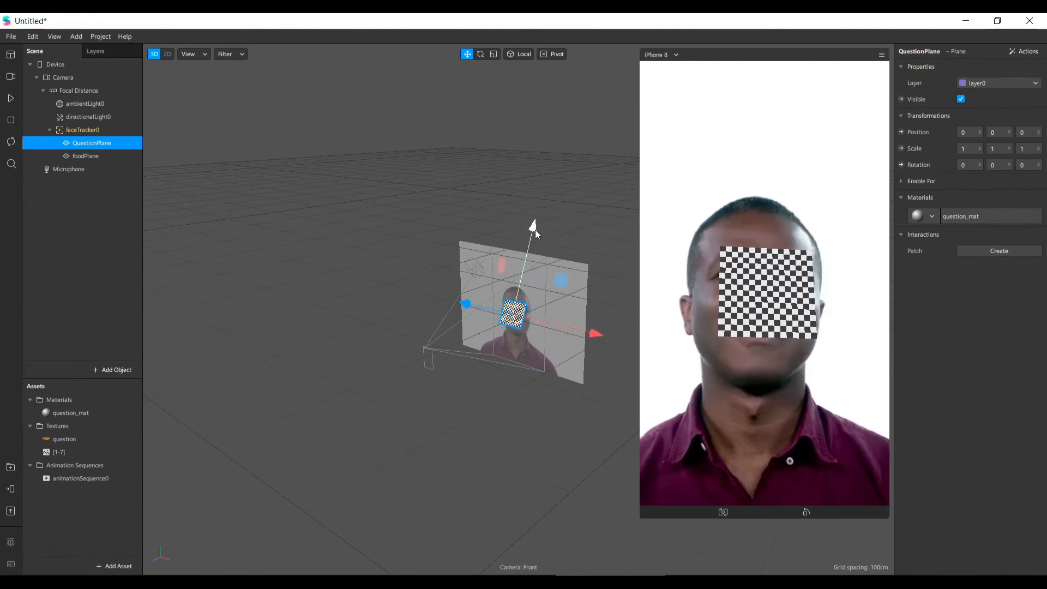
pyautogui.moveTo(534, 234); pyautogui.dragTo(547, 203)
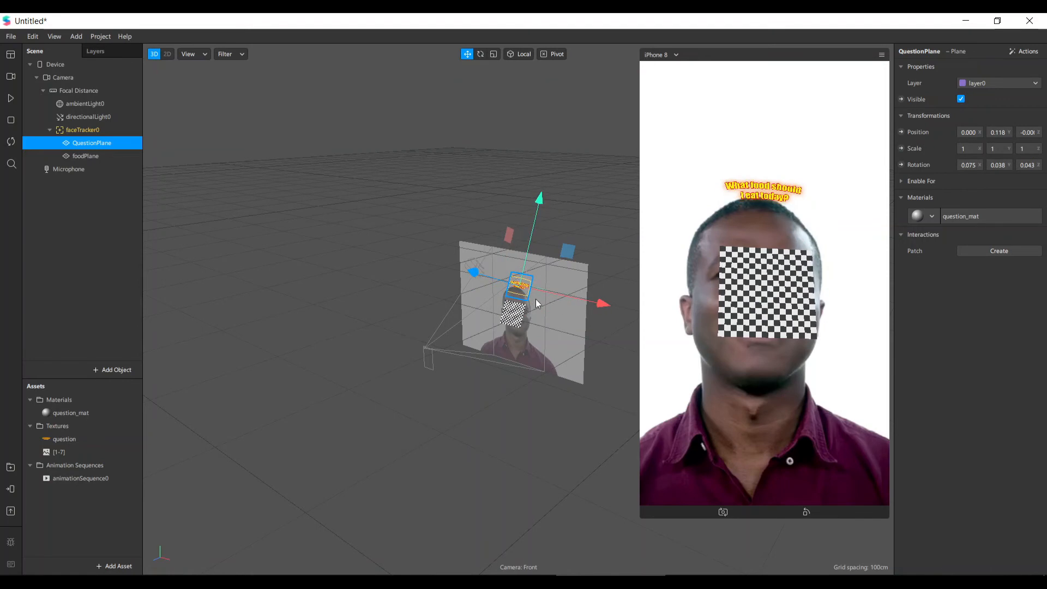
pyautogui.moveTo(545, 202); pyautogui.dragTo(540, 202)
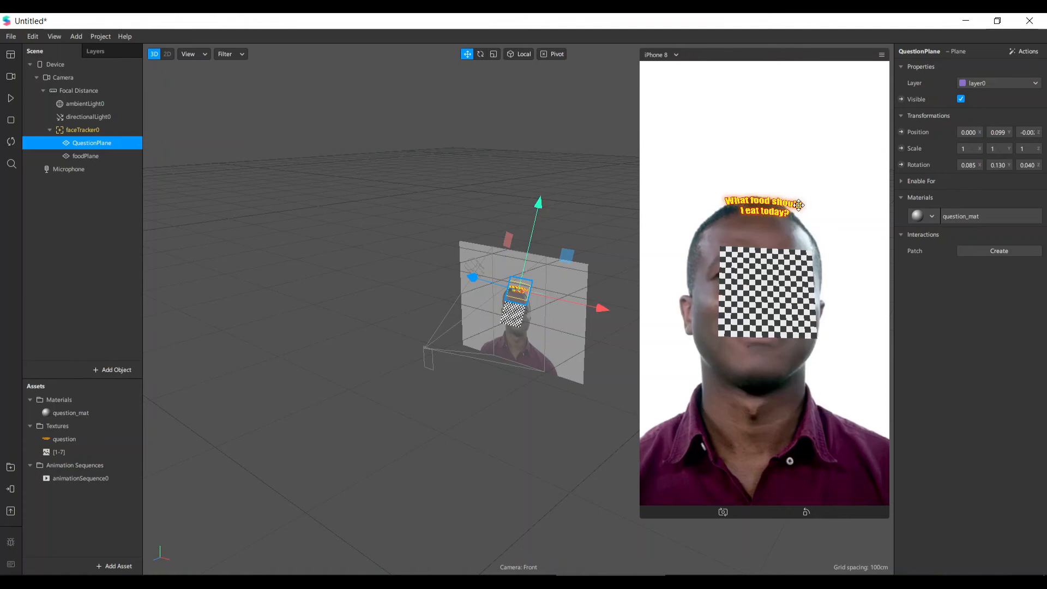
# Create a new material for foodPlane and rename it food_mat
pyautogui.click(116, 158)
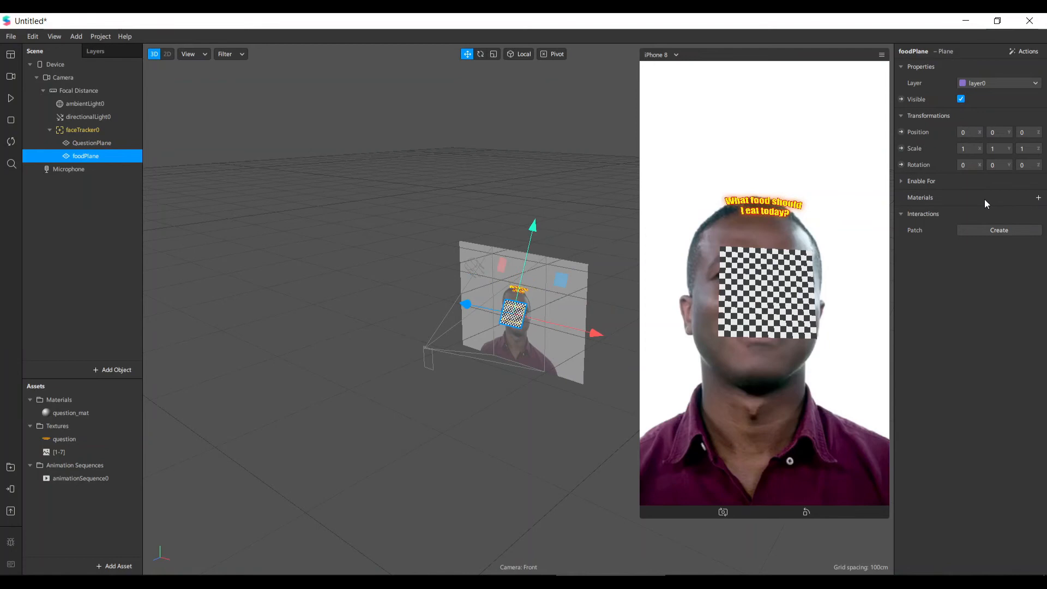
pyautogui.click(1038, 198)
pyautogui.click(989, 233)
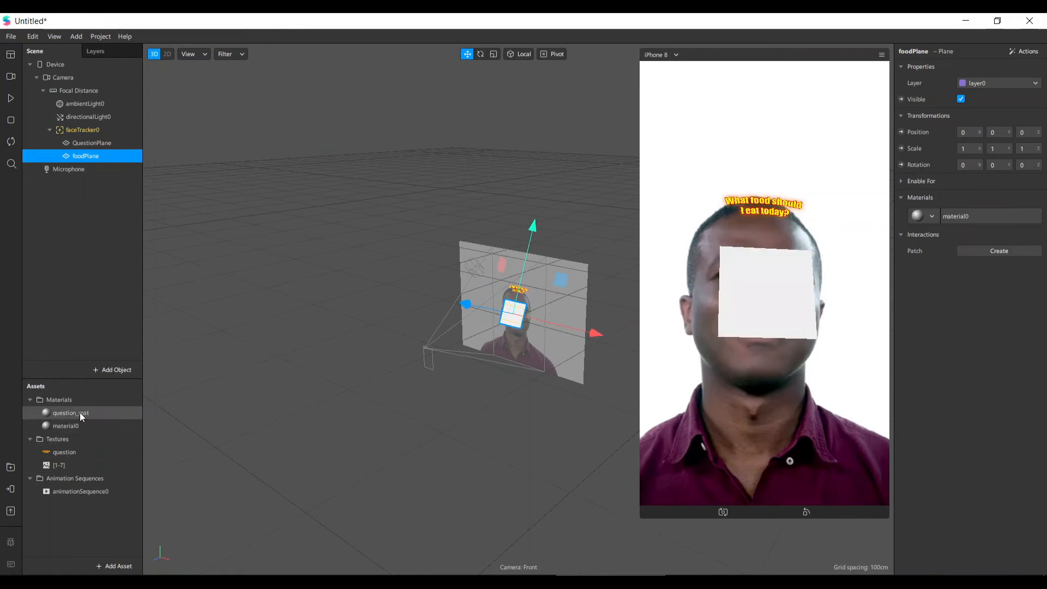
pyautogui.doubleClick(76, 428)
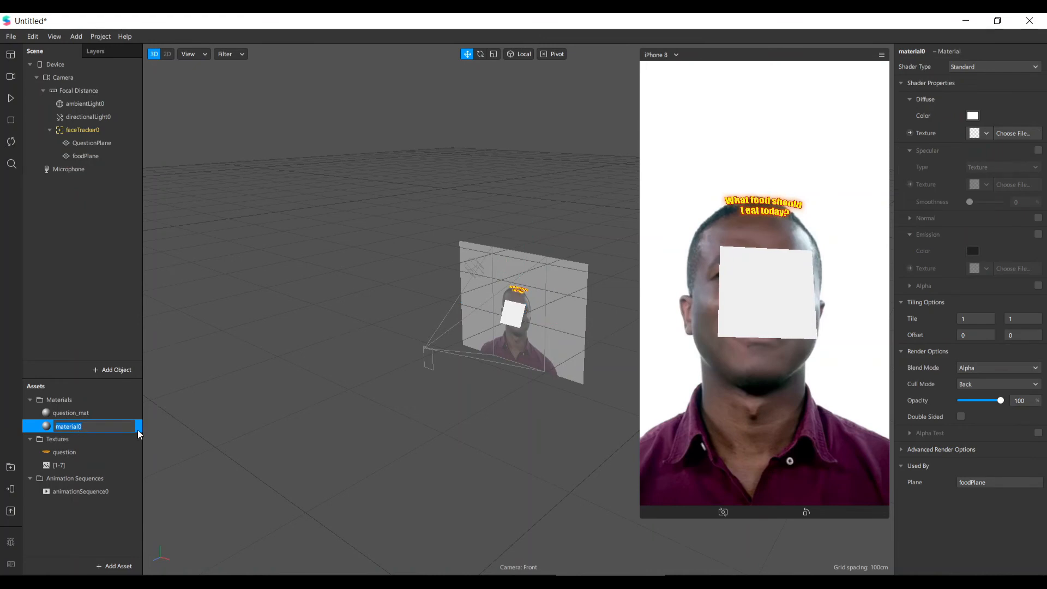
pyautogui.write('food_mat')
pyautogui.press('Return')
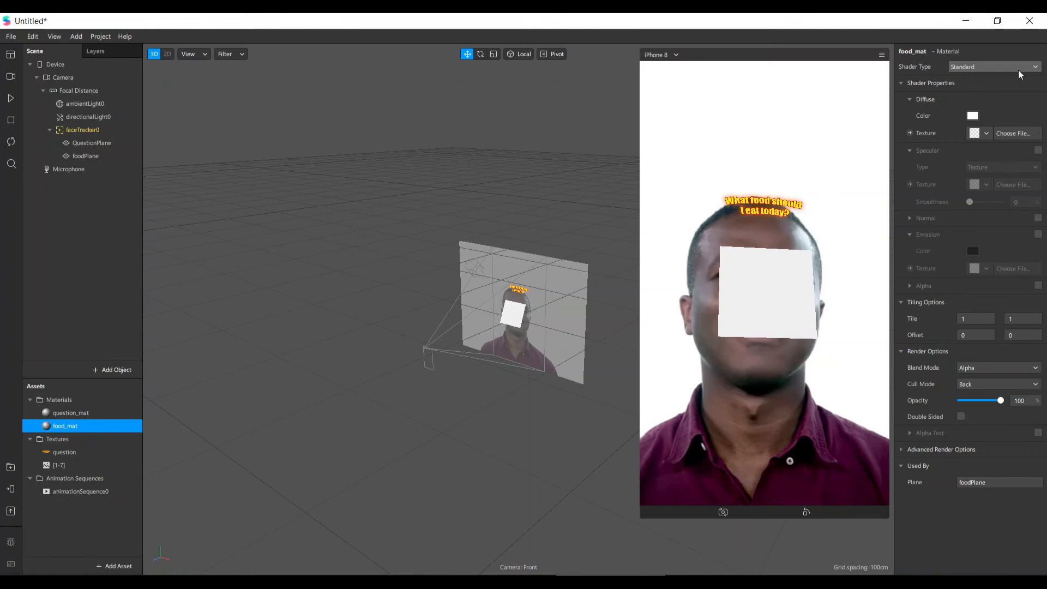
# Set food_mat's shader type to Flat and use animationSequence0 as its texture
pyautogui.click(981, 67)
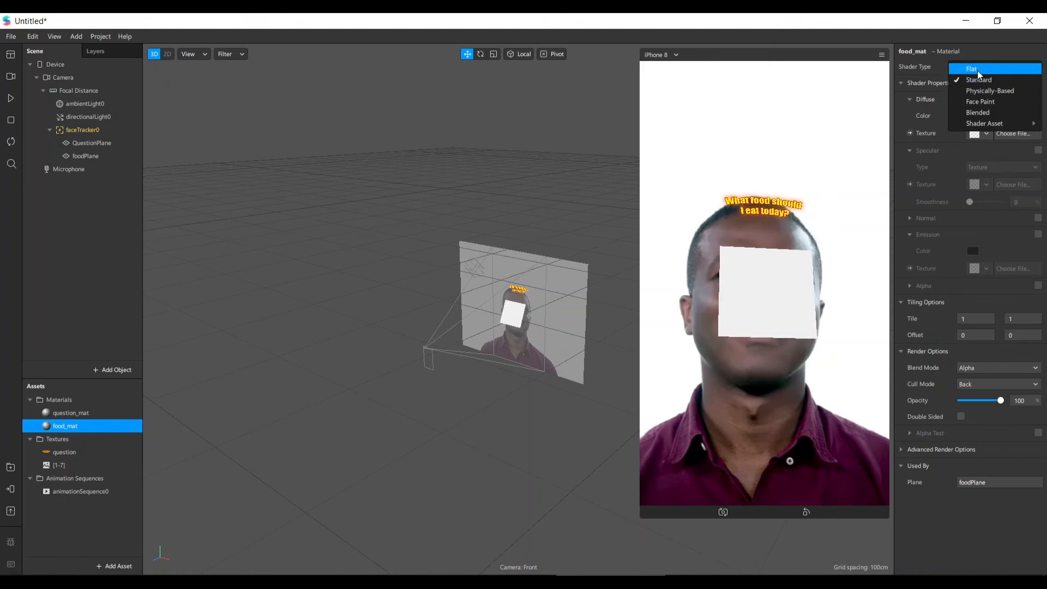
pyautogui.click(987, 69)
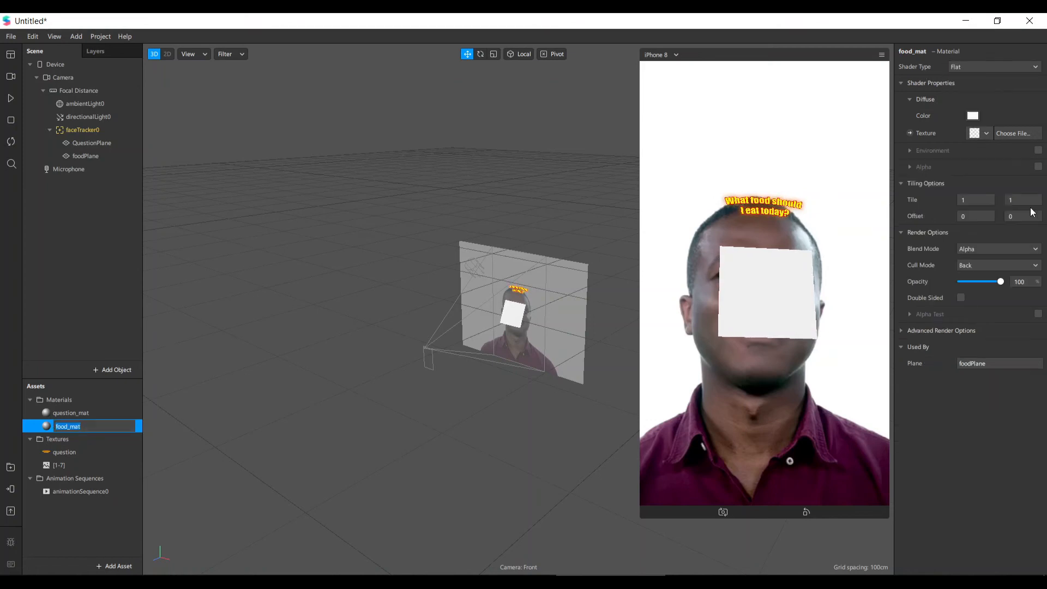
pyautogui.click(186, 414)
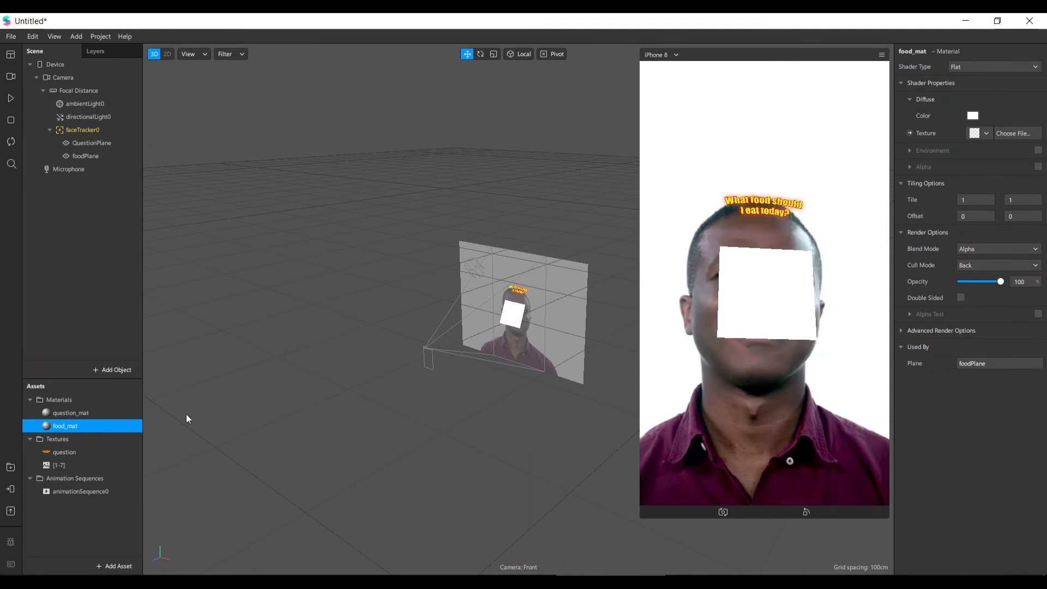
pyautogui.click(983, 133)
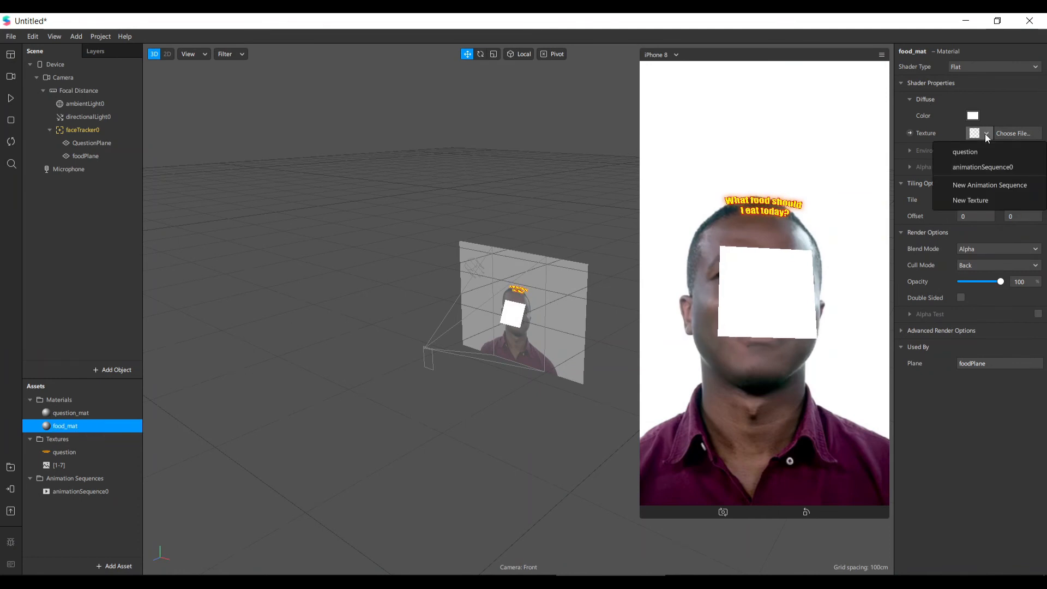
pyautogui.click(995, 169)
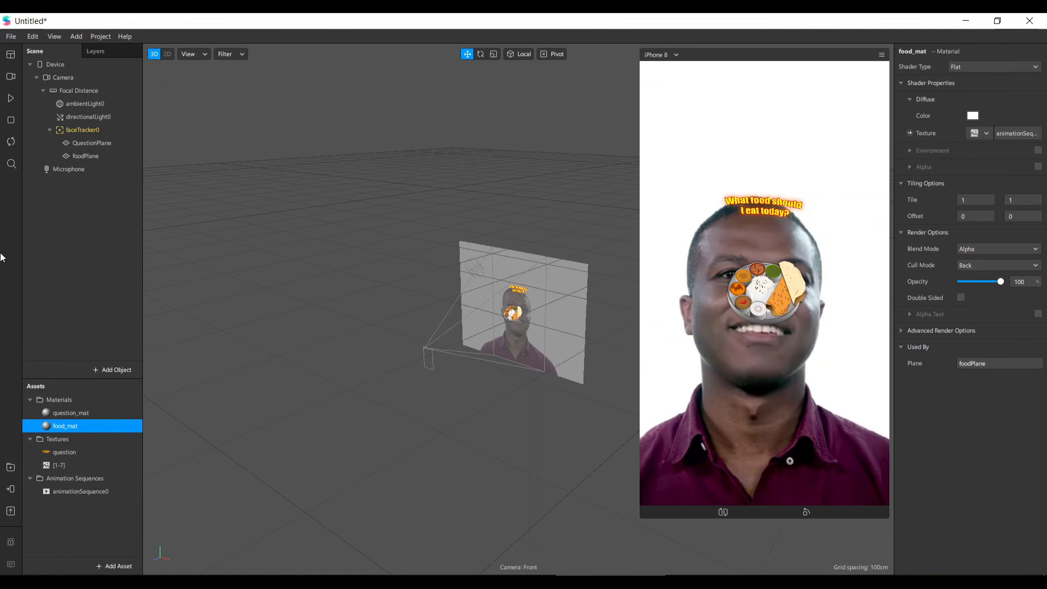
# Lower foodPlane to a Y position of about -0.11, below the chin, playing and pausing the preview to check the food images
pyautogui.click(10, 98)
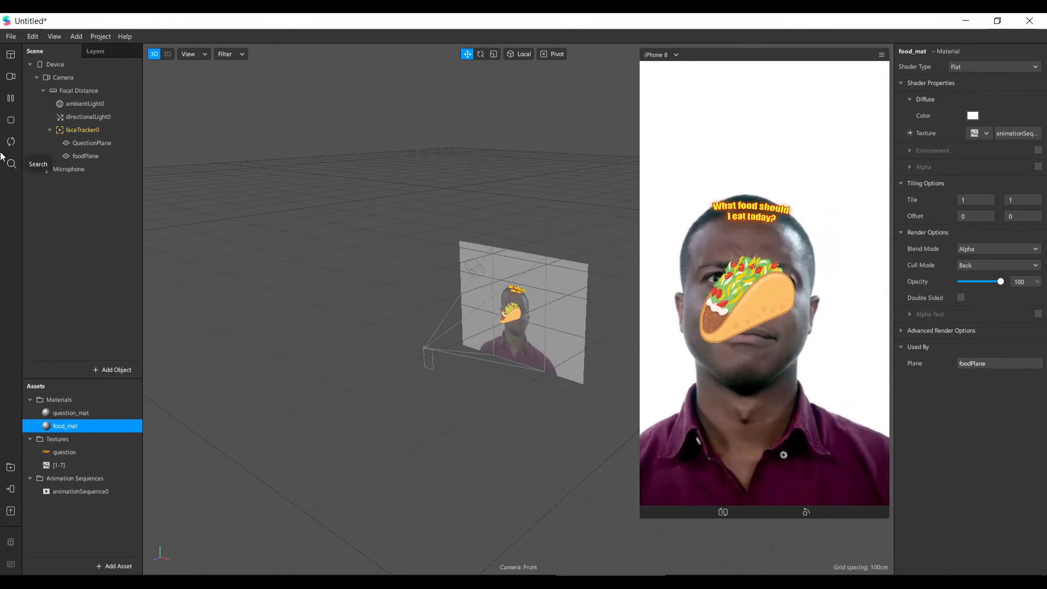
pyautogui.click(10, 100)
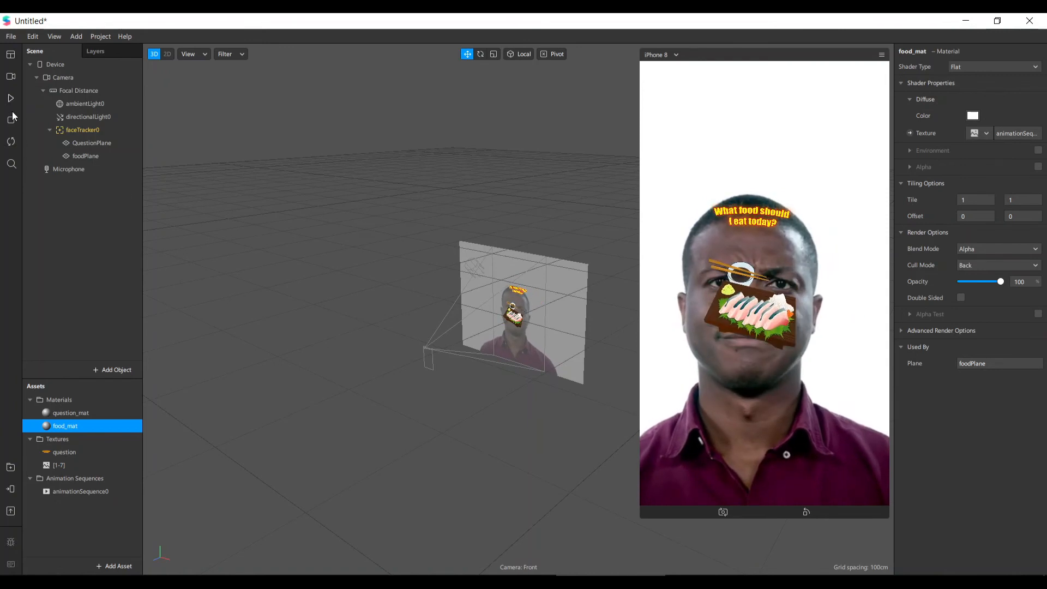
pyautogui.click(131, 159)
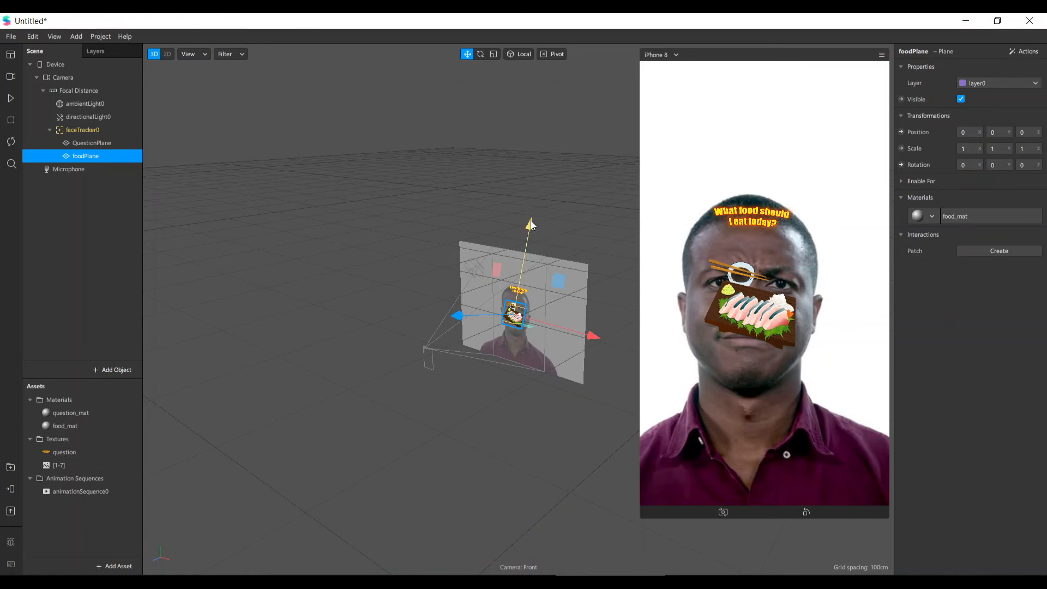
pyautogui.moveTo(530, 221); pyautogui.dragTo(522, 252)
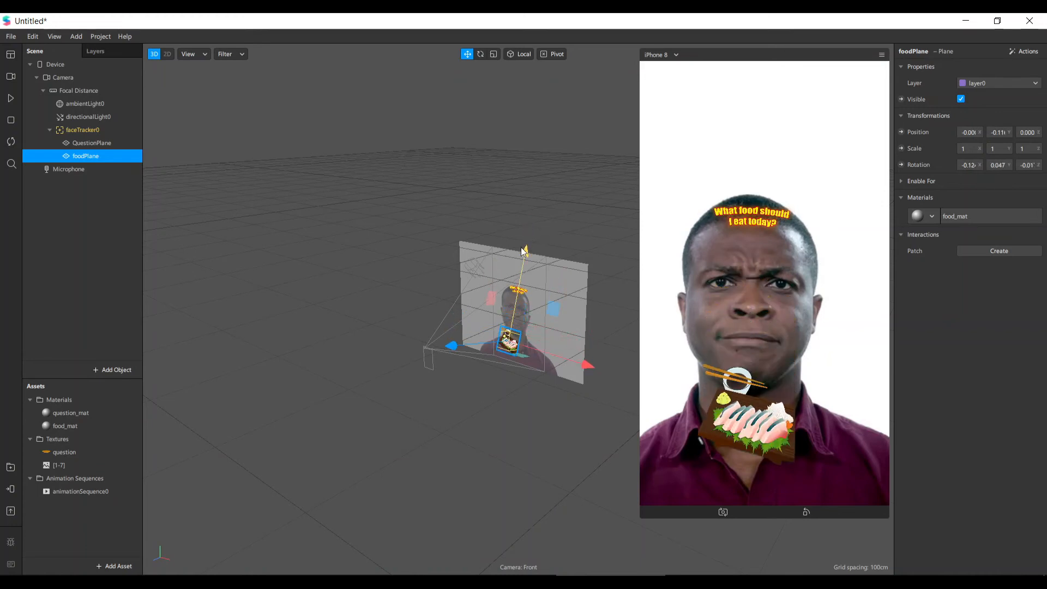
pyautogui.click(456, 437)
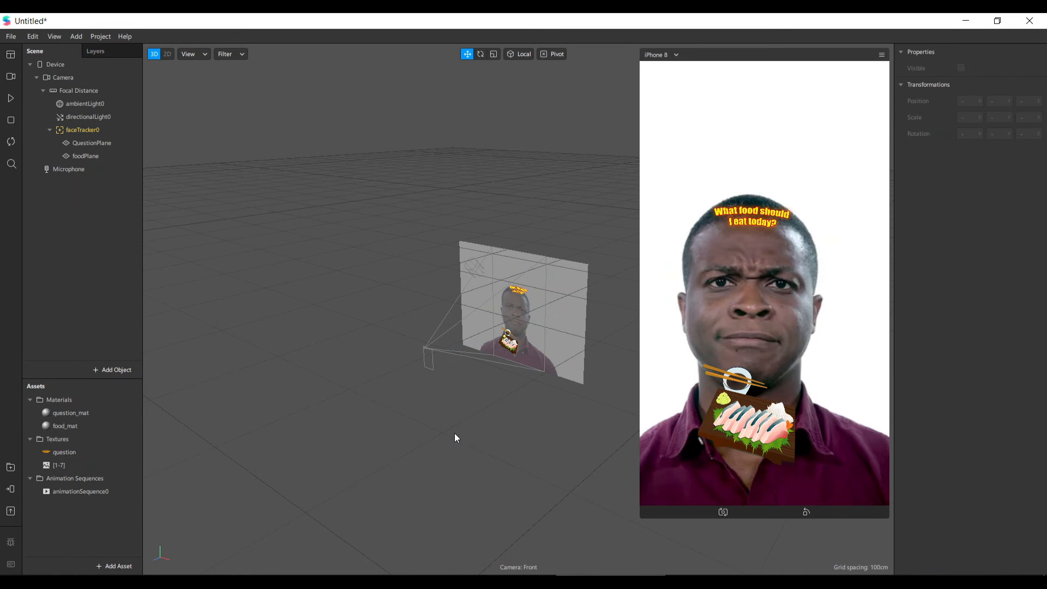
pyautogui.click(10, 98)
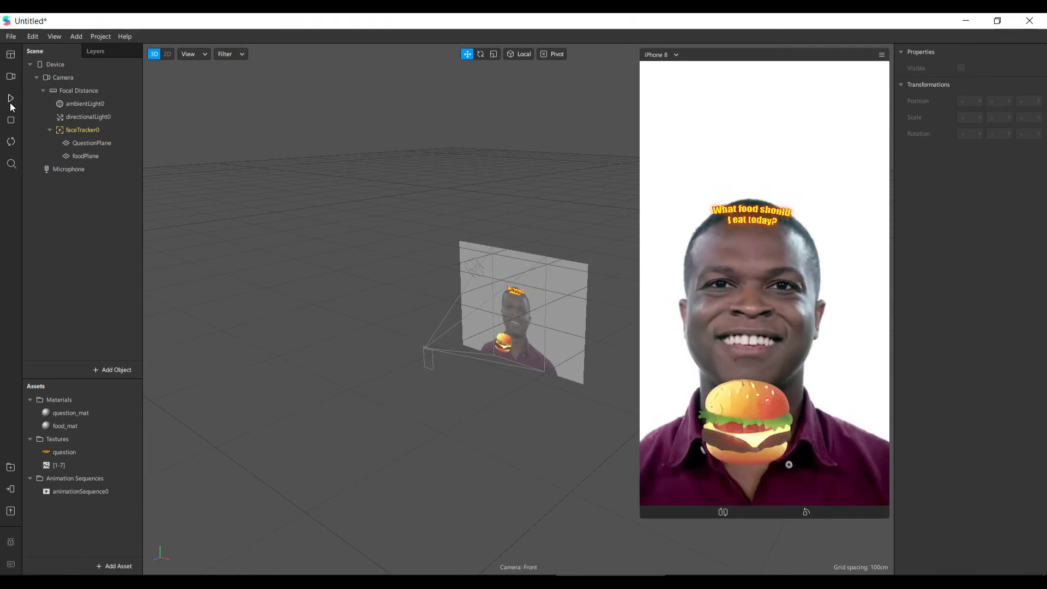
pyautogui.click(11, 101)
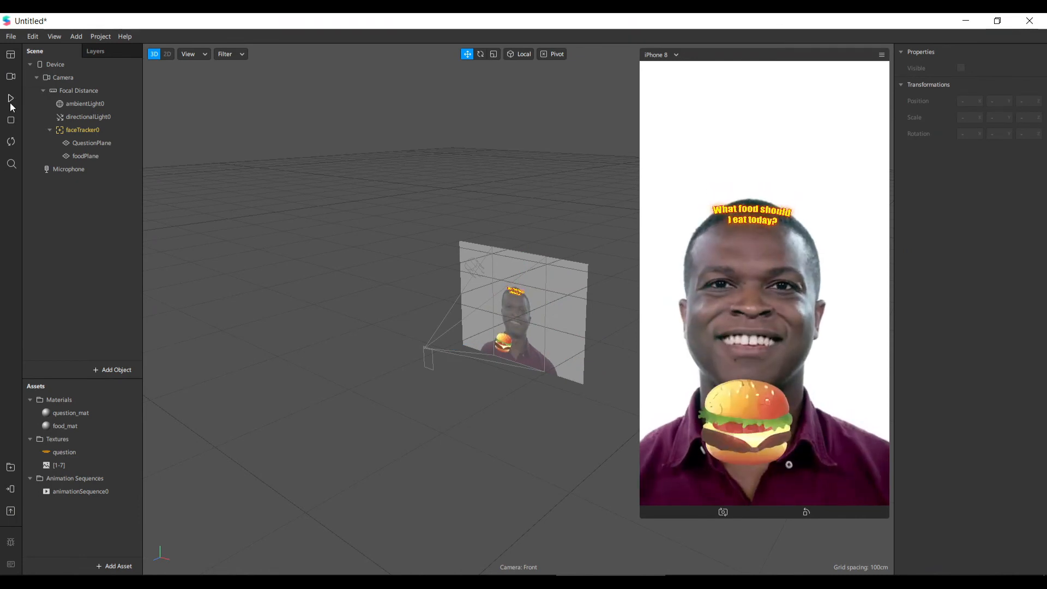
# Scale QuestionPlane up uniformly to about 2.36 so the question text spans wider than the head
pyautogui.click(87, 144)
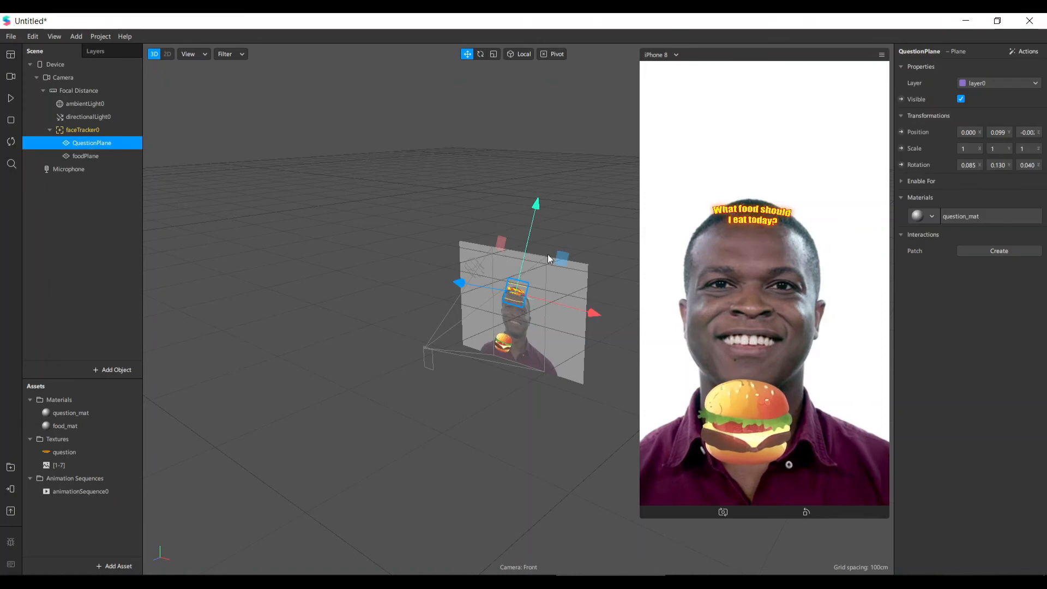
pyautogui.click(493, 54)
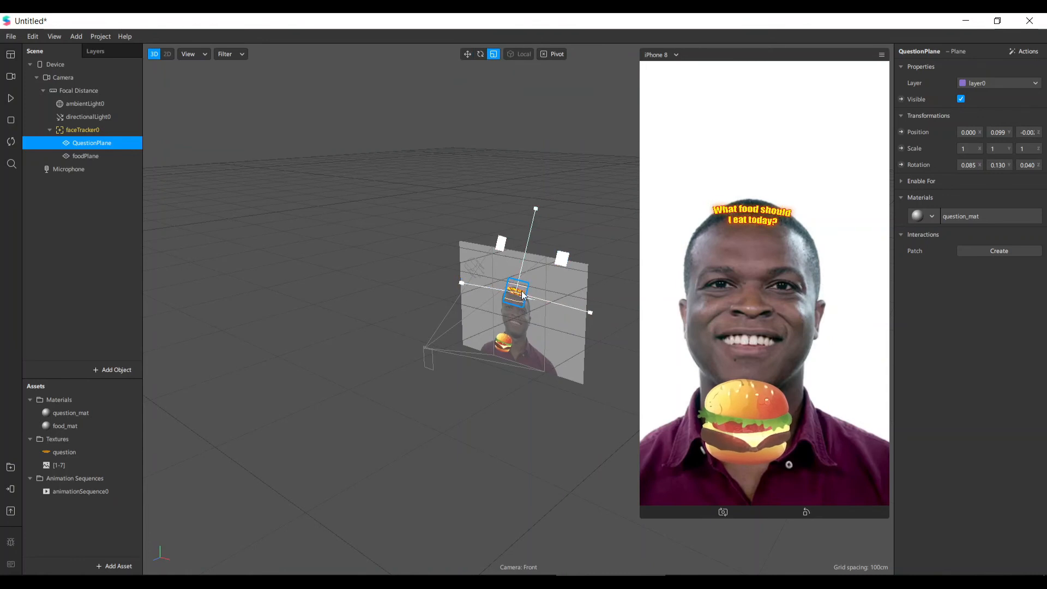
pyautogui.moveTo(522, 295); pyautogui.dragTo(659, 254)
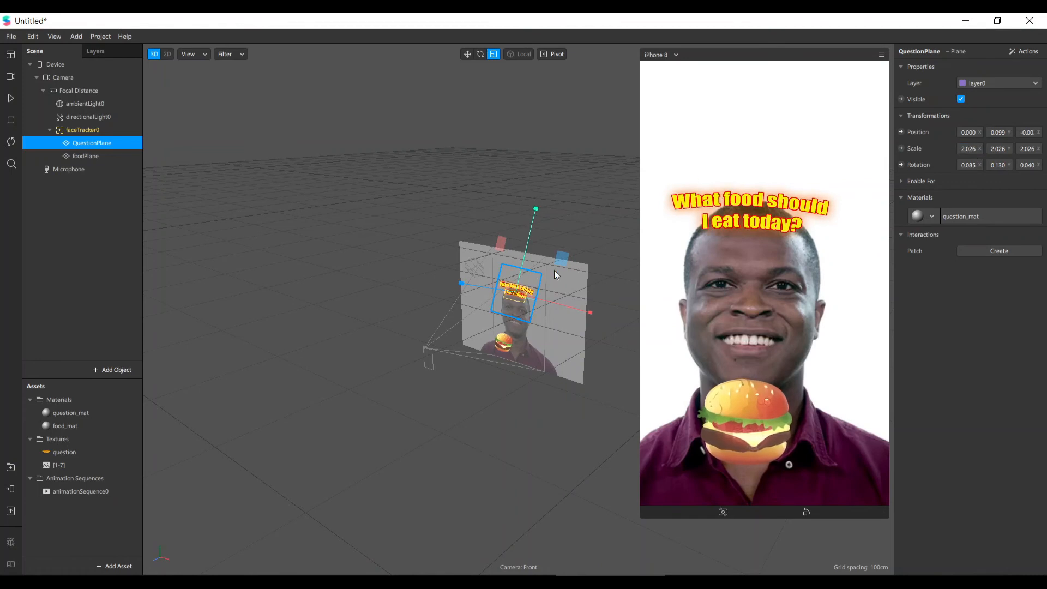
pyautogui.click(456, 266)
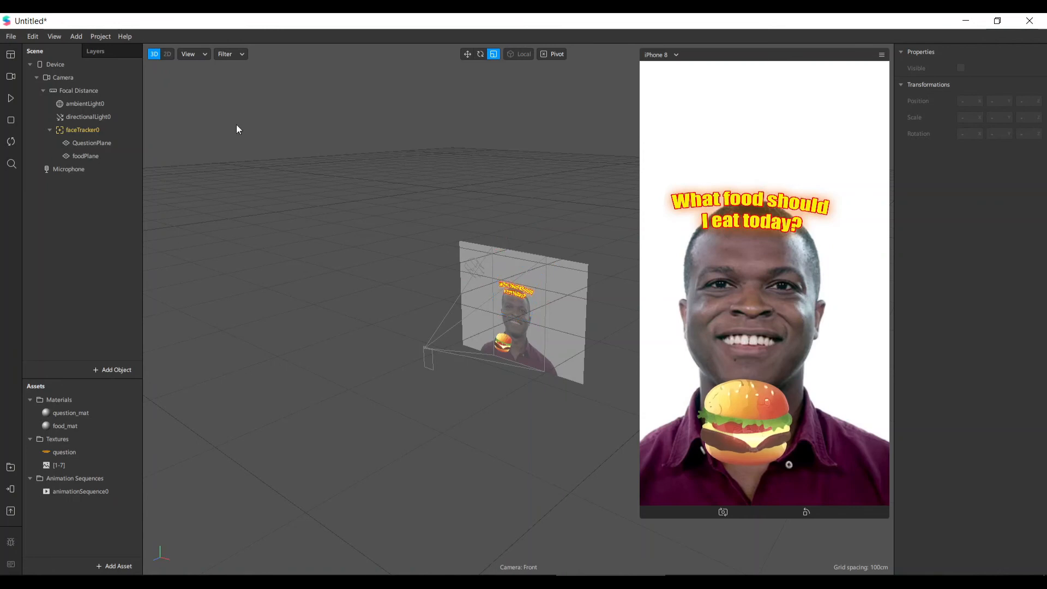
pyautogui.click(96, 142)
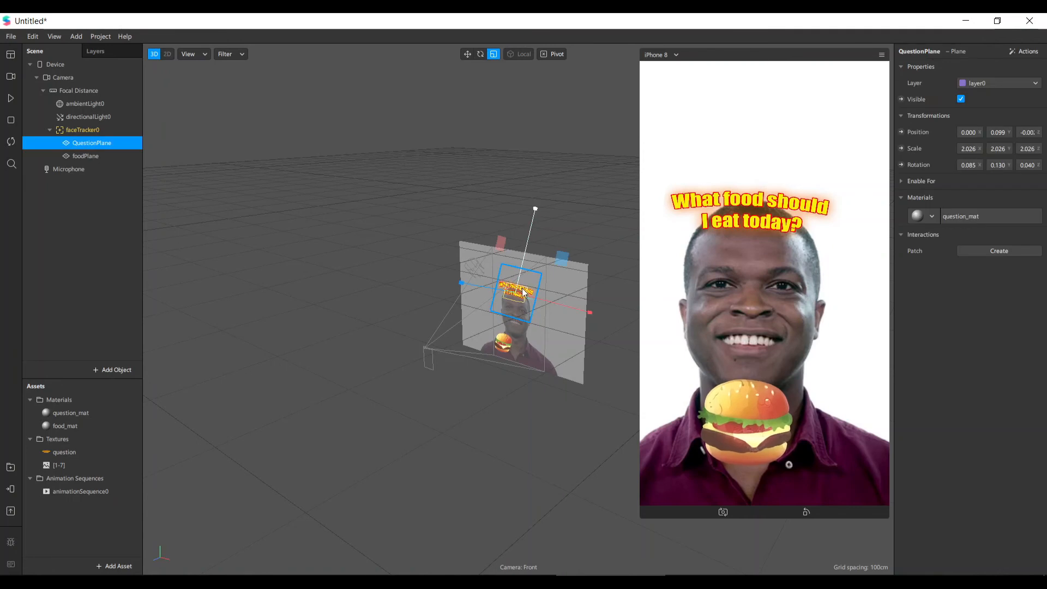
pyautogui.moveTo(522, 292); pyautogui.dragTo(431, 342)
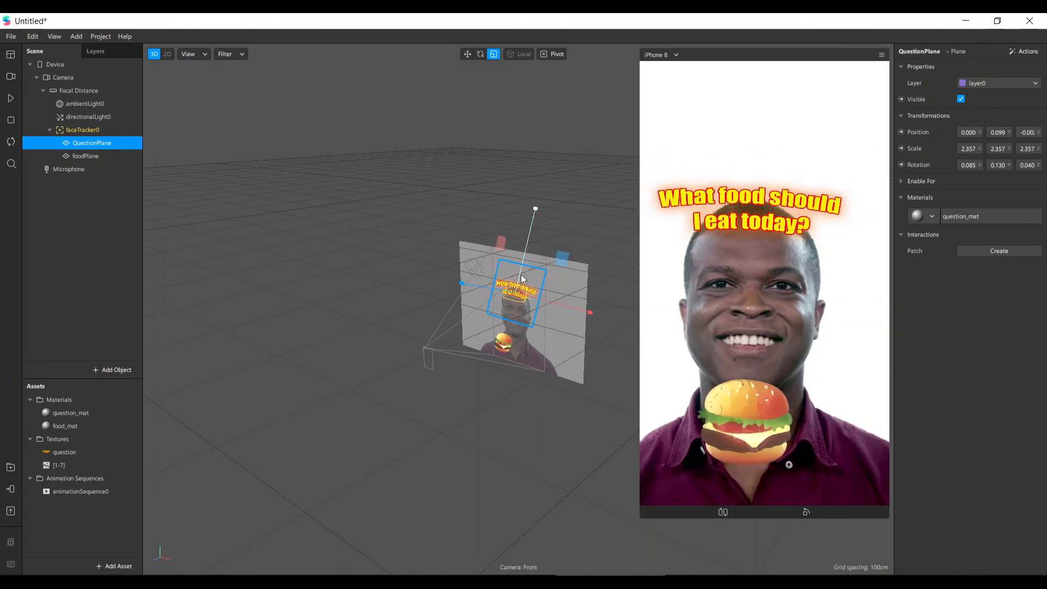
# Nudge QuestionPlane slightly upward above the forehead, playing and pausing the preview to check its placement
pyautogui.click(464, 54)
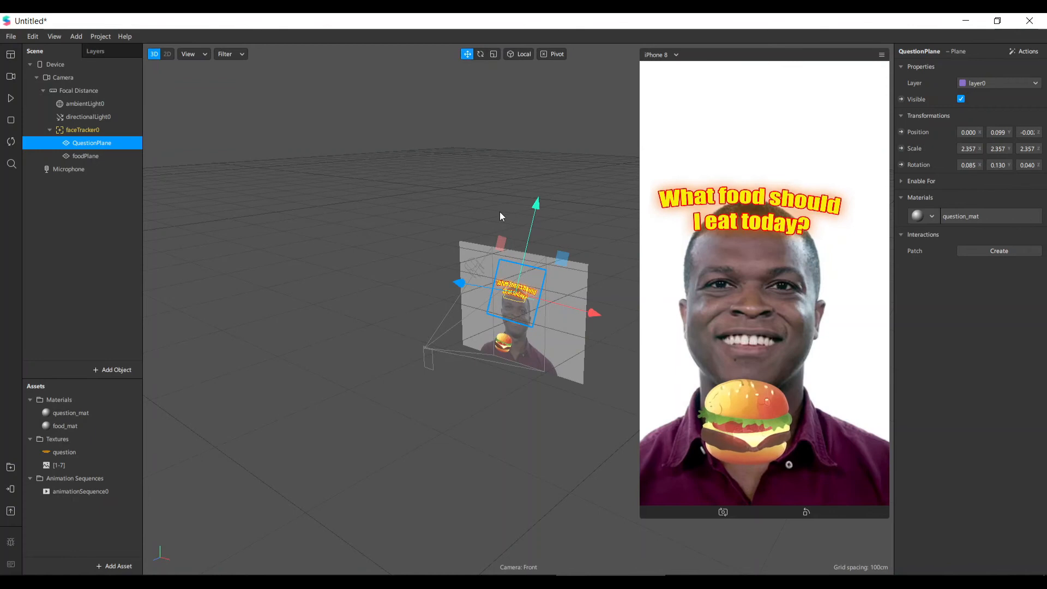
pyautogui.moveTo(535, 204); pyautogui.dragTo(536, 201)
pyautogui.click(361, 417)
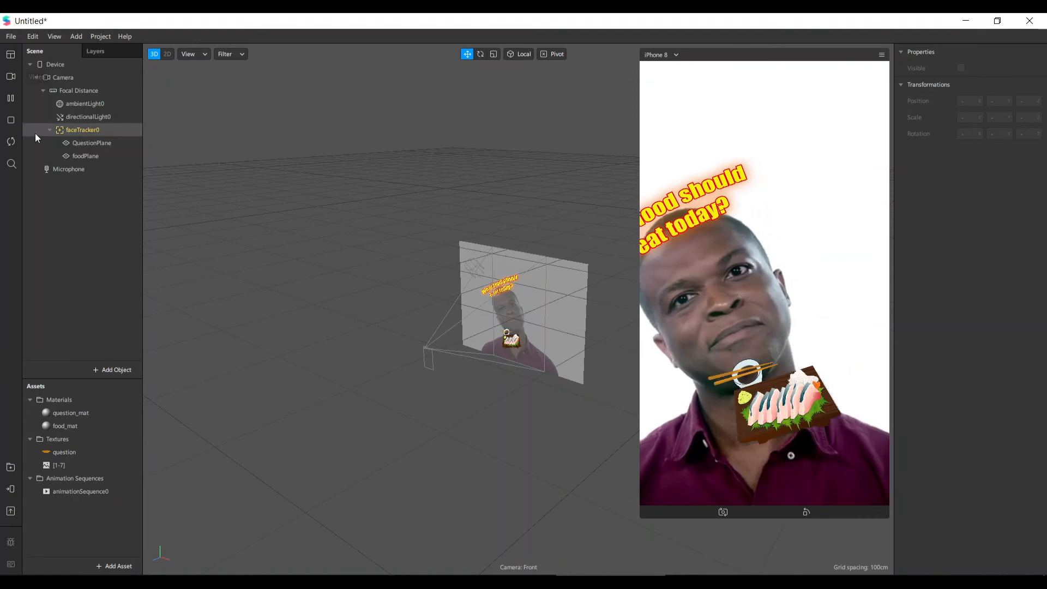
pyautogui.click(10, 99)
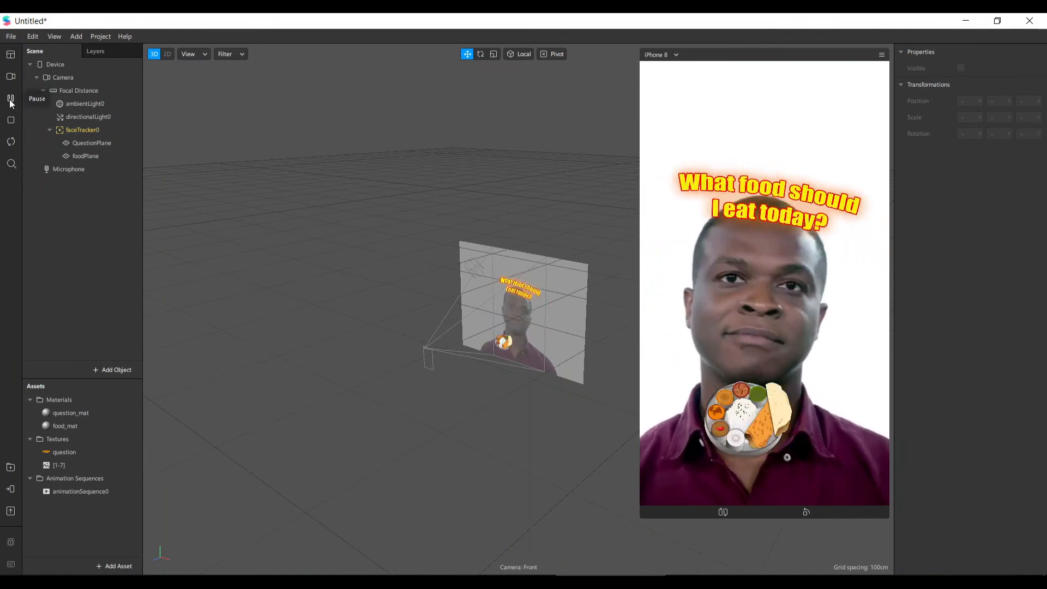
# Shrink the simulator preview and play it briefly to check the question text and food images on the moving face
pyautogui.moveTo(732, 518); pyautogui.dragTo(733, 402)
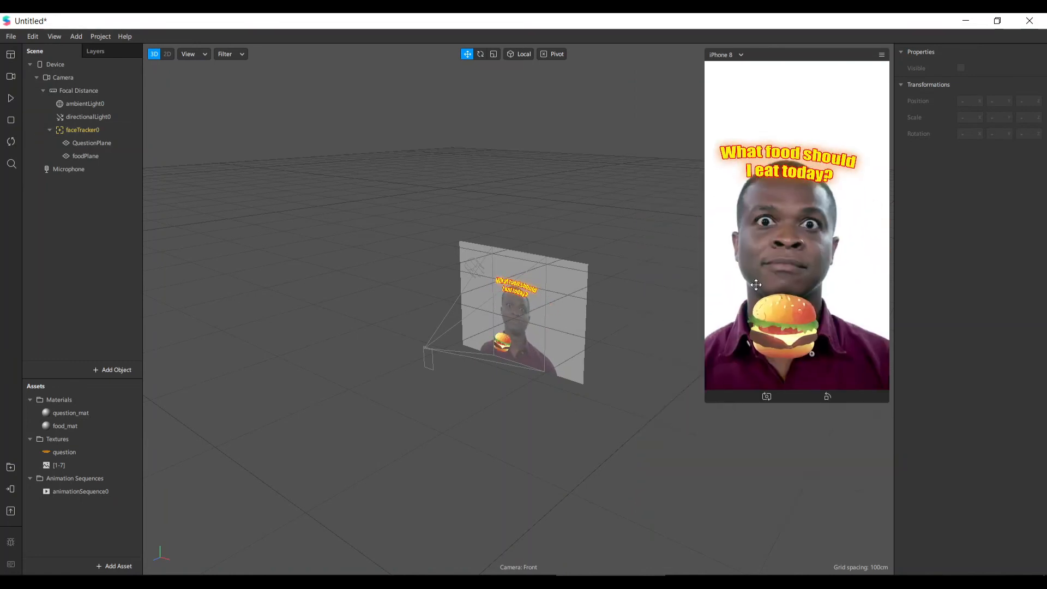
pyautogui.click(8, 105)
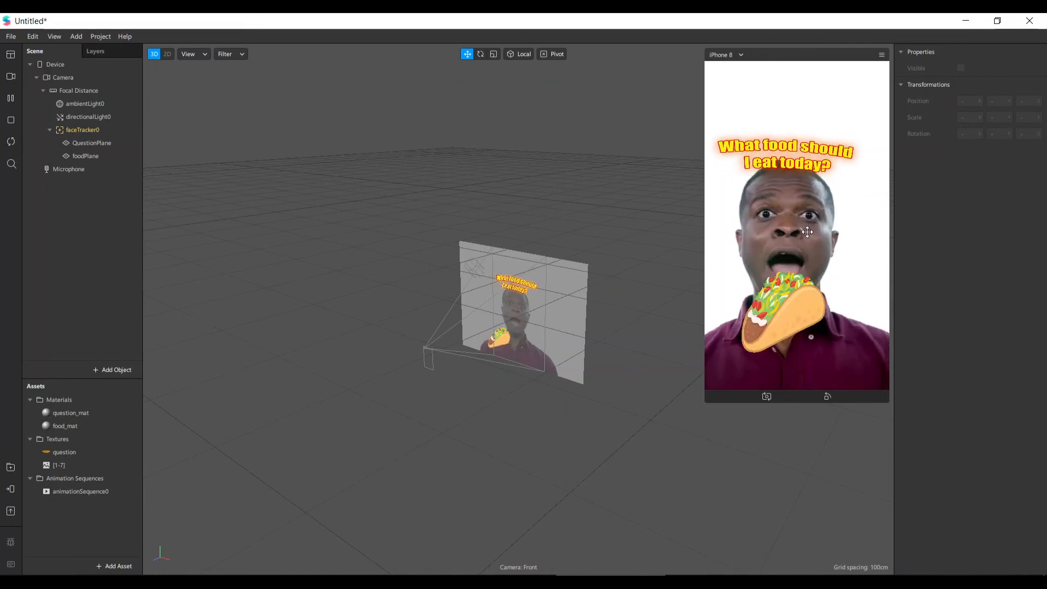
pyautogui.click(10, 98)
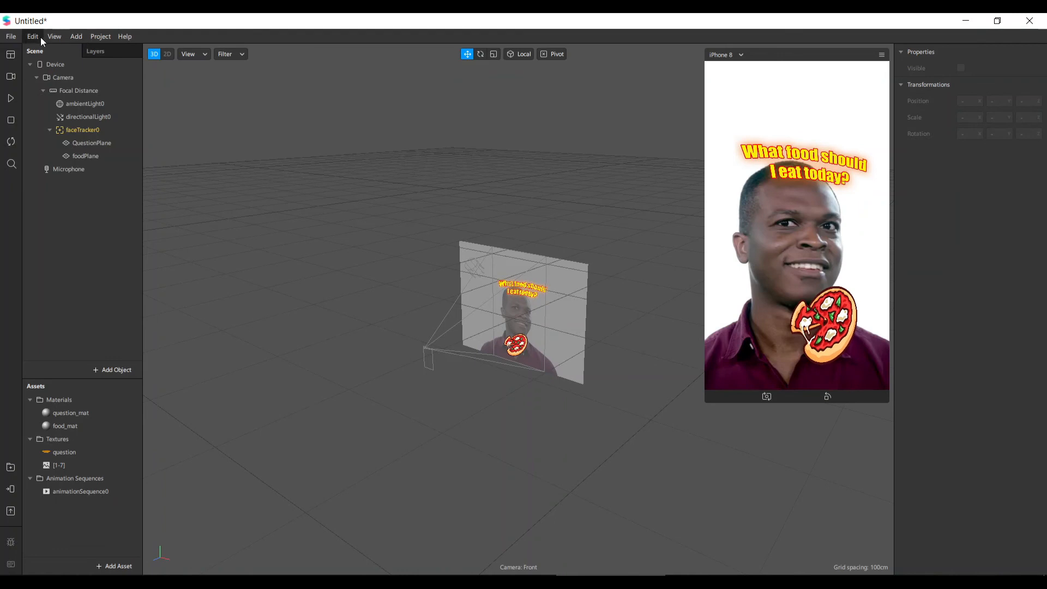
# Show the Patch Editor, enlarge it slightly and shrink the simulator so it no longer covers the patch area
pyautogui.click(57, 37)
pyautogui.moveTo(52, 36)
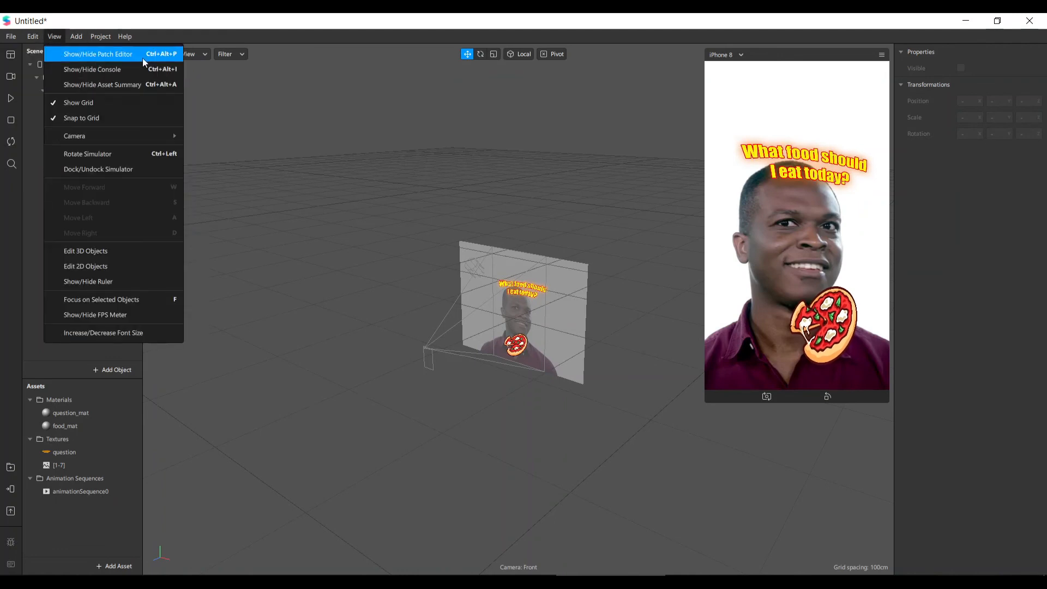
pyautogui.click(127, 56)
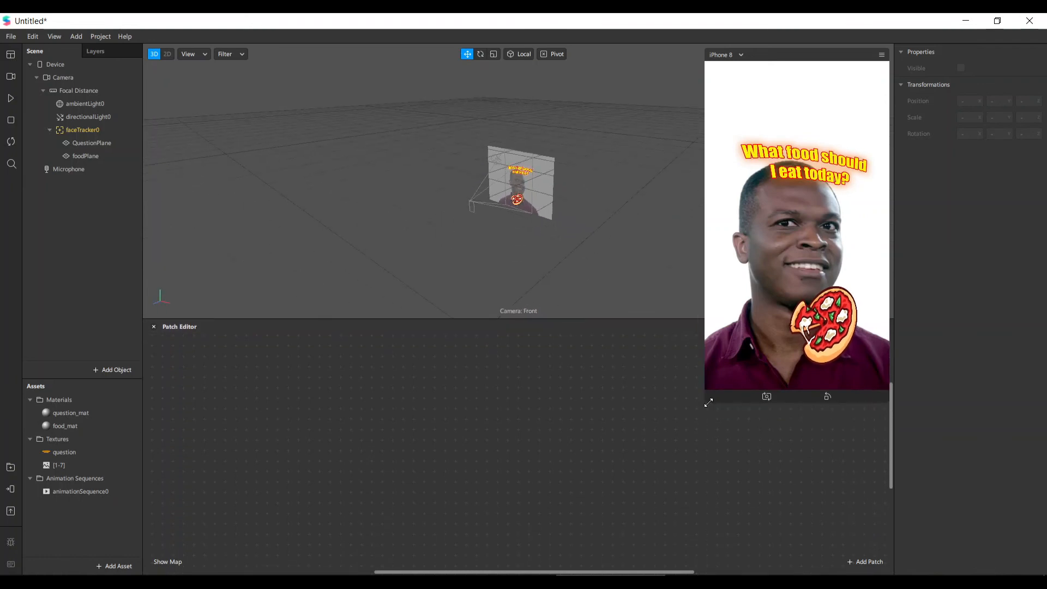
pyautogui.moveTo(708, 405); pyautogui.dragTo(758, 311)
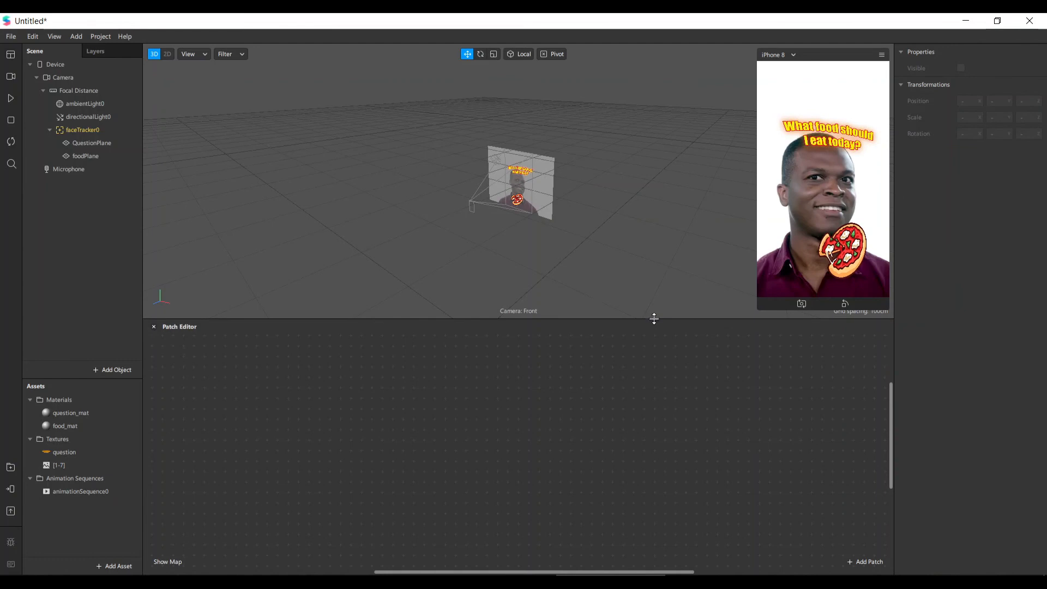
pyautogui.moveTo(653, 318); pyautogui.dragTo(657, 301)
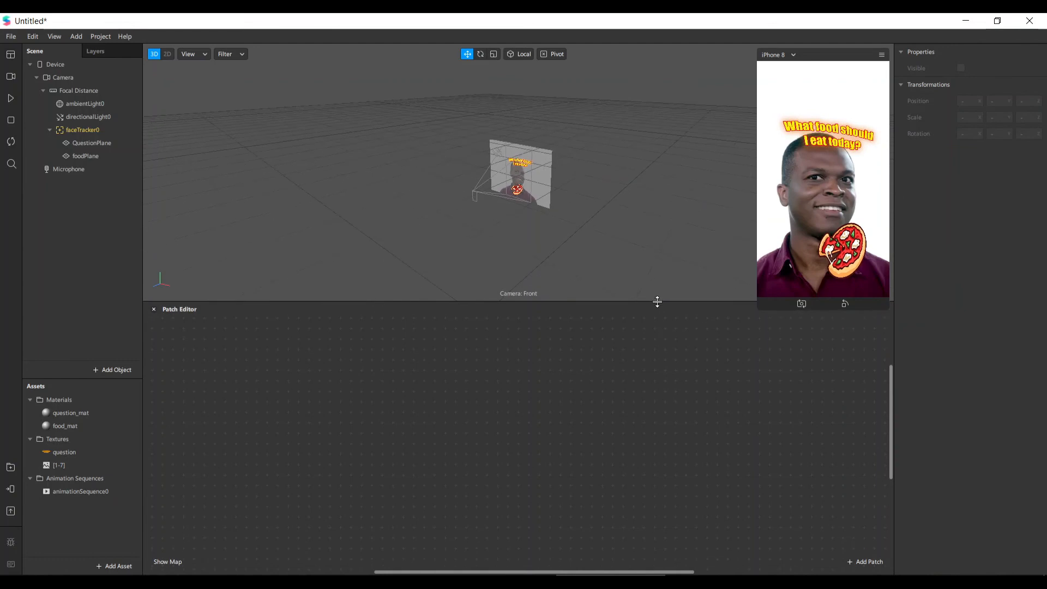
# Add a Screen Tap patch and place it at the start of the patch graph
pyautogui.click(854, 562)
pyautogui.click(867, 562)
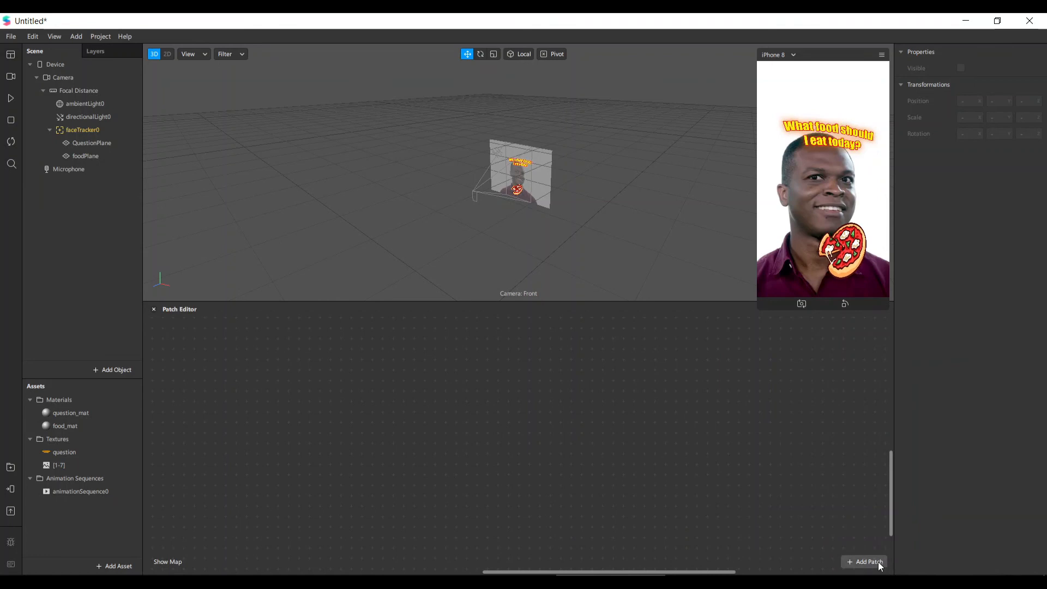
pyautogui.click(862, 562)
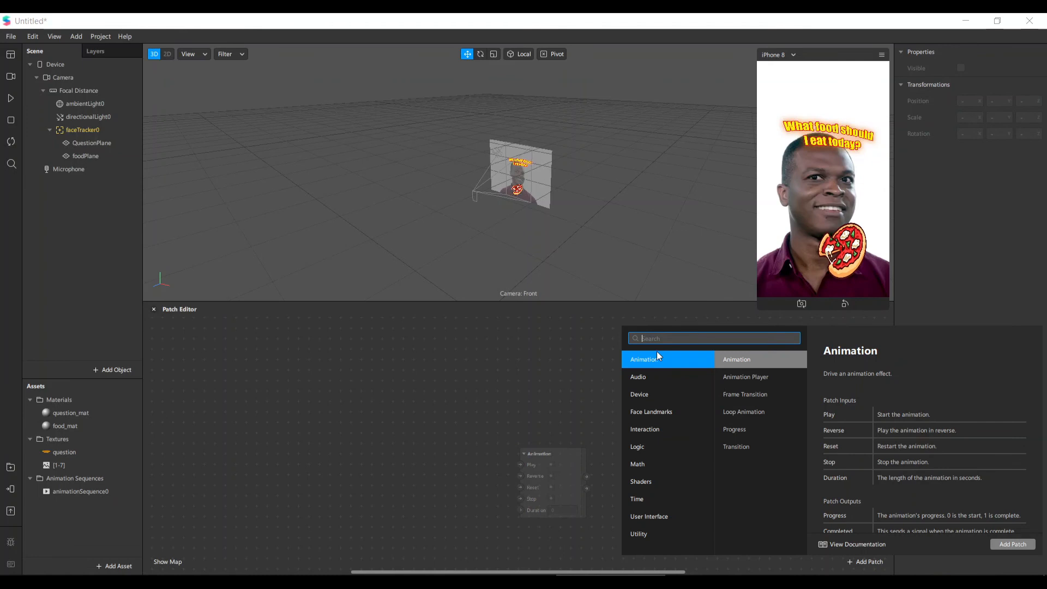
pyautogui.write('scre')
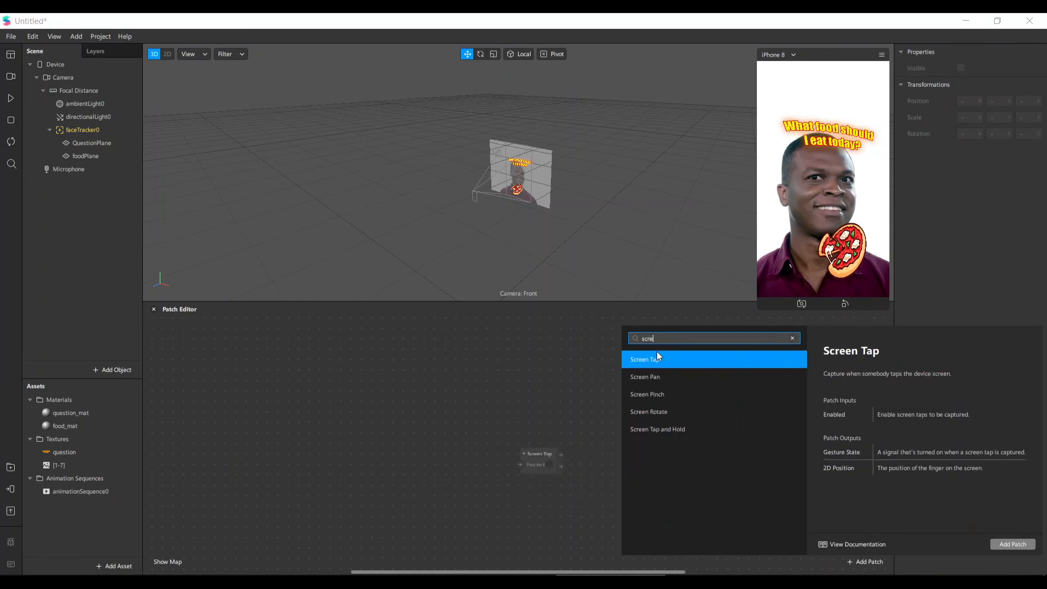
pyautogui.doubleClick(682, 359)
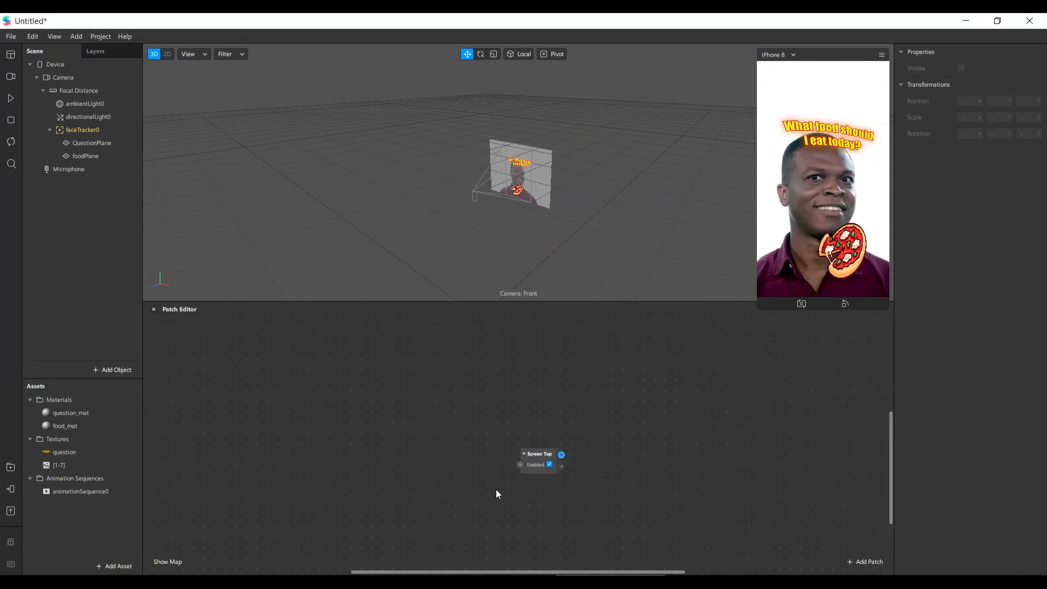
pyautogui.moveTo(526, 454); pyautogui.dragTo(250, 422)
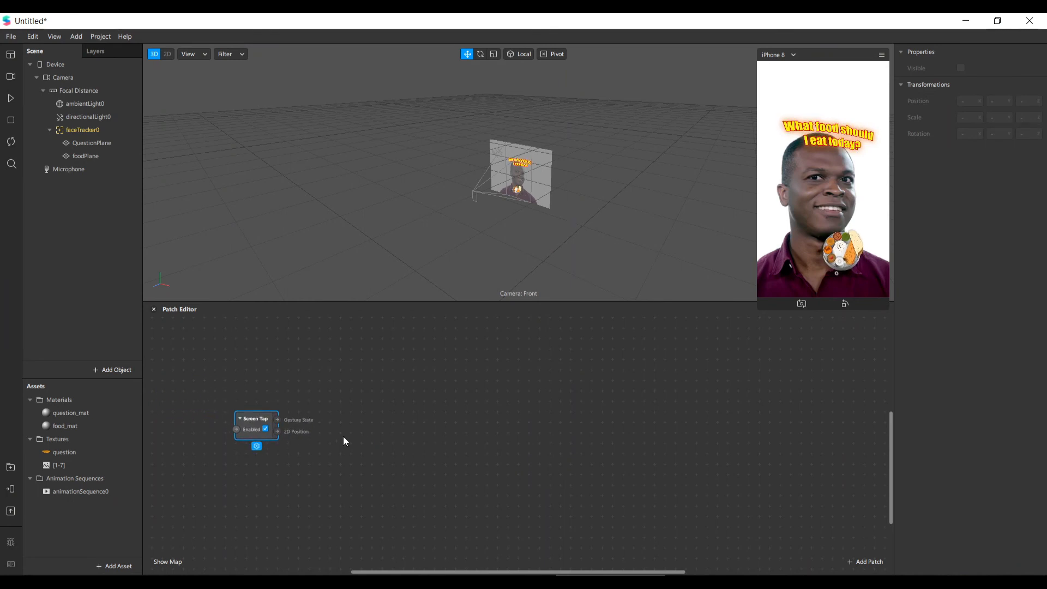
# Add a Loop Animation patch beside Screen Tap and start a connection from its Progress output
pyautogui.click(856, 561)
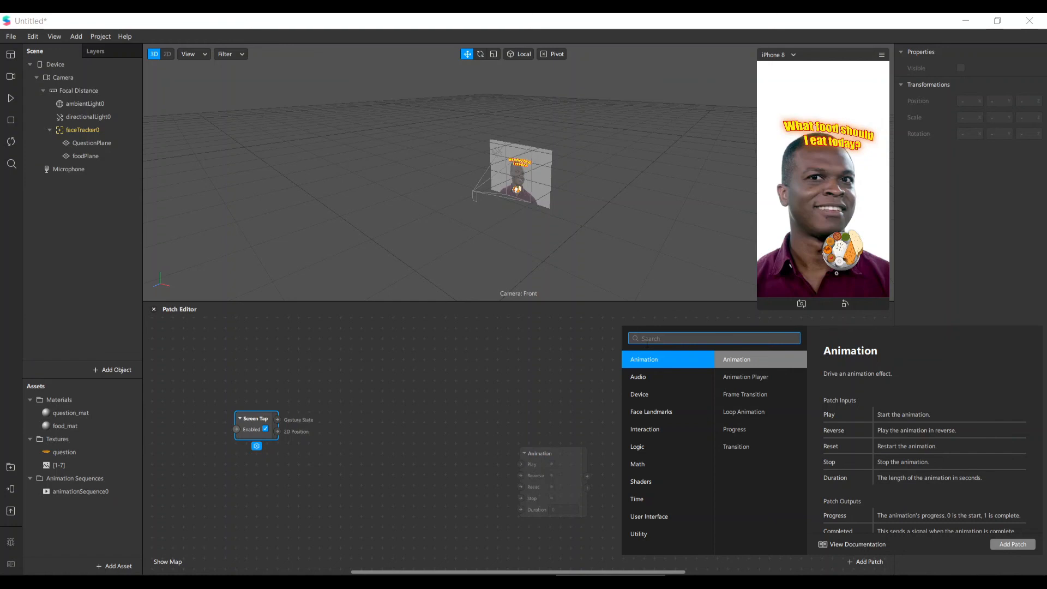
pyautogui.doubleClick(753, 412)
pyautogui.moveTo(572, 447); pyautogui.dragTo(470, 425)
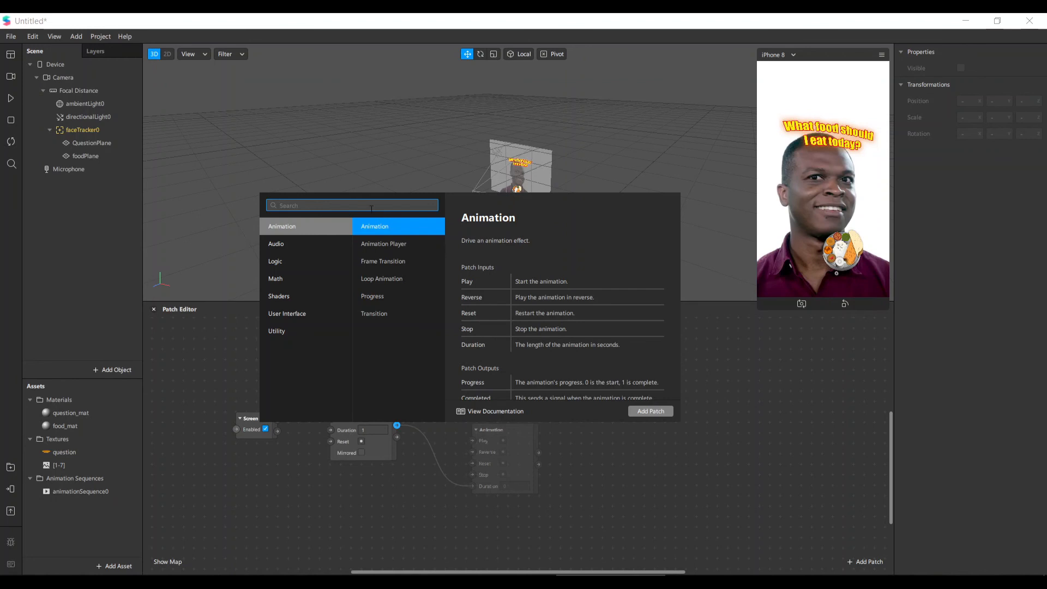
# Add a Frame Transition patch fed by Loop Animation's progress and align it beside that patch
pyautogui.click(402, 267)
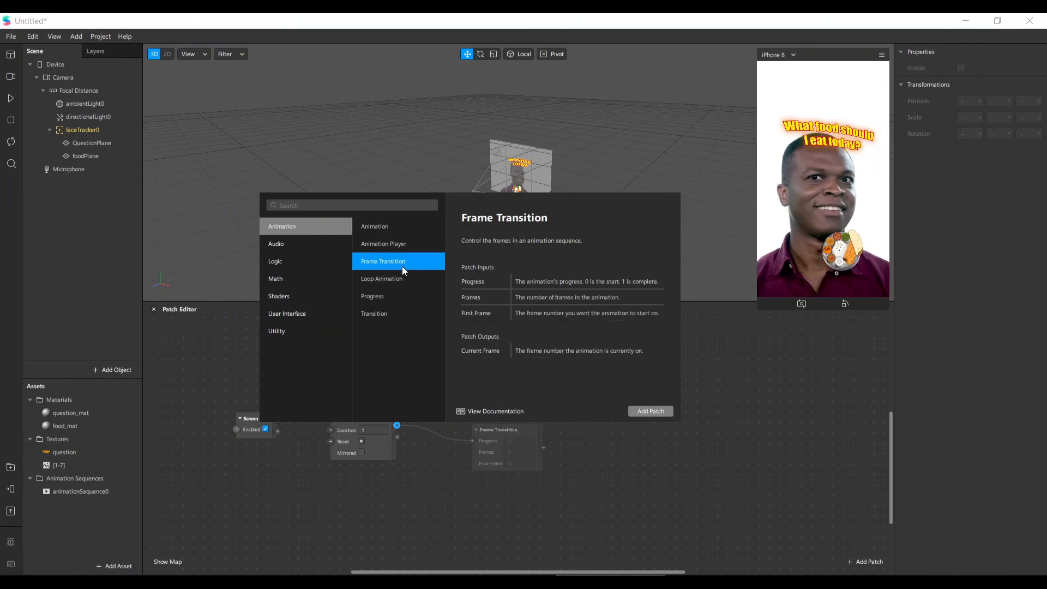
pyautogui.click(662, 411)
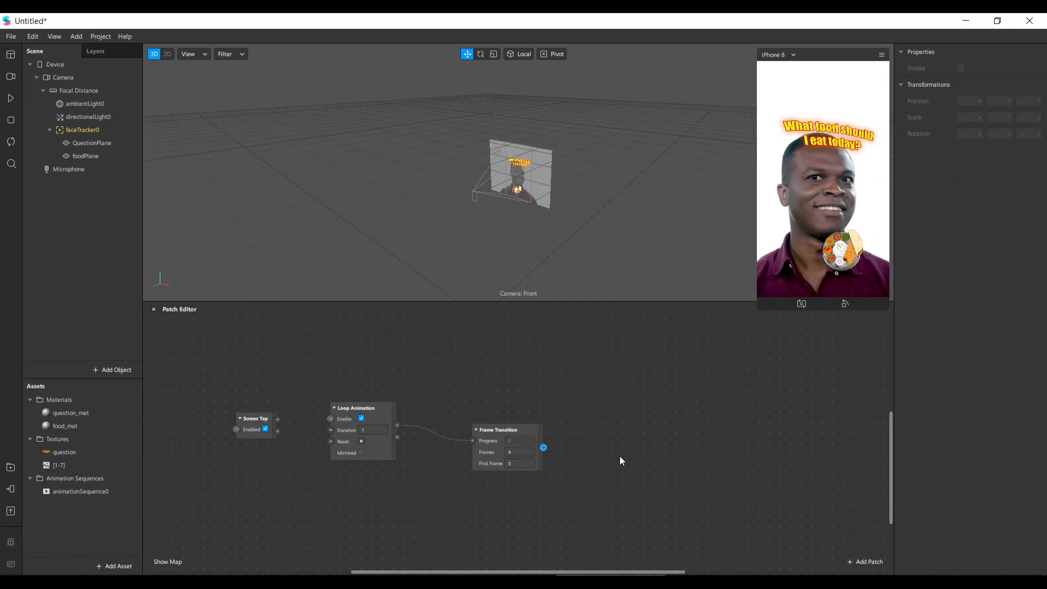
pyautogui.moveTo(533, 446); pyautogui.dragTo(544, 400)
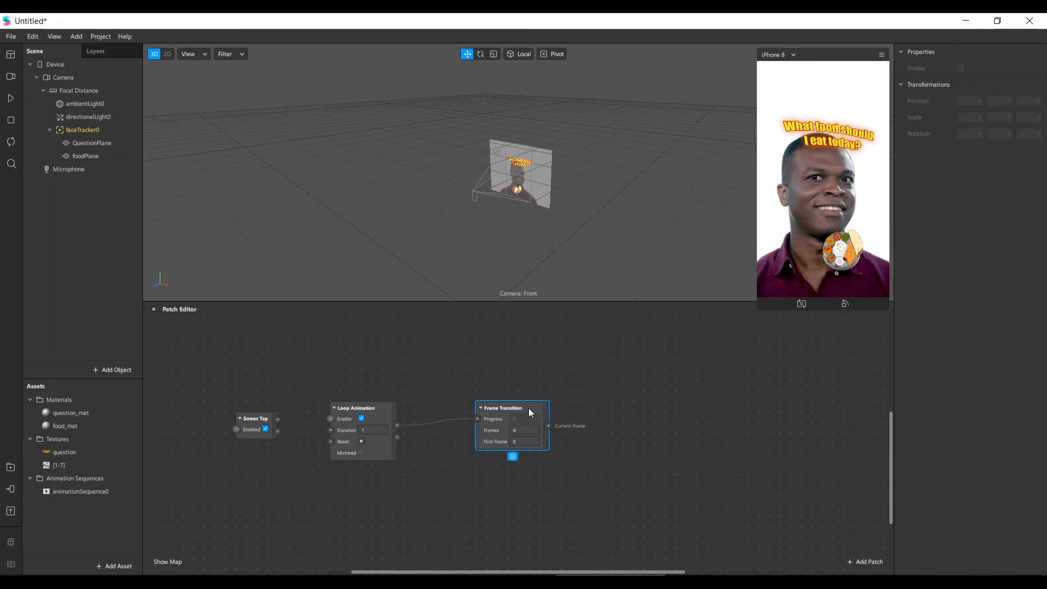
# Create a Current Frame patch for animationSequence0, connect Frame Transition's output to it, and briefly play the preview
pyautogui.click(89, 492)
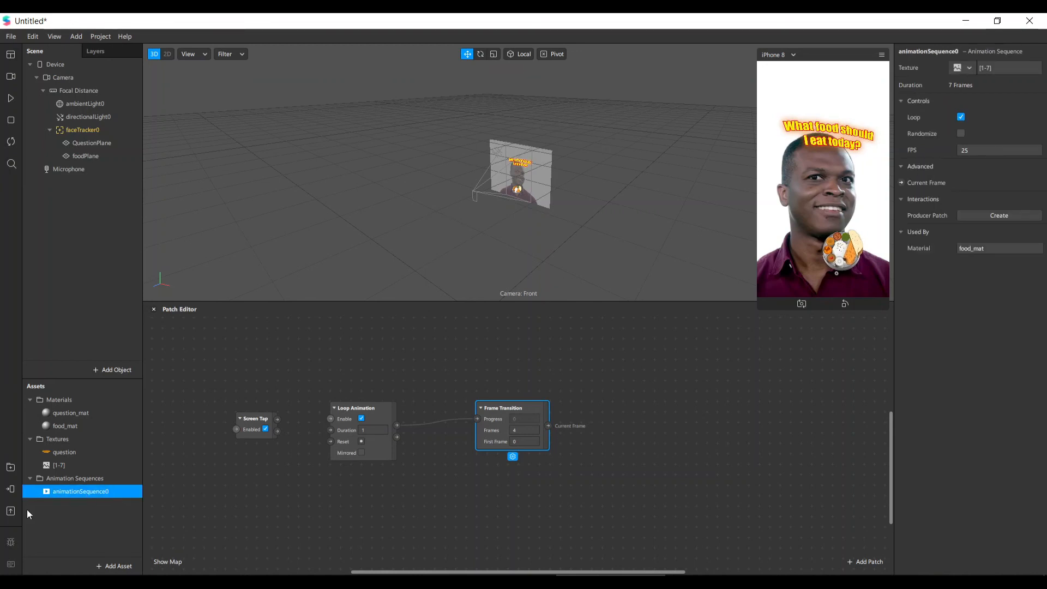
pyautogui.click(902, 184)
pyautogui.moveTo(552, 461); pyautogui.dragTo(656, 427)
pyautogui.click(553, 431)
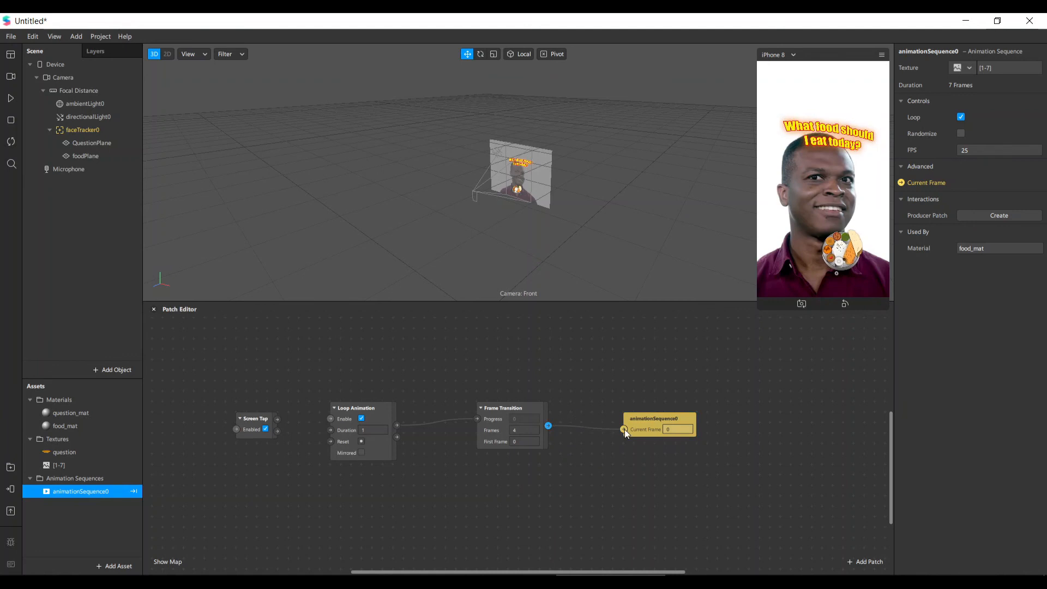
pyautogui.moveTo(624, 430)
pyautogui.mouseDown()
pyautogui.moveTo(653, 429)
pyautogui.moveTo(639, 426)
pyautogui.mouseUp()
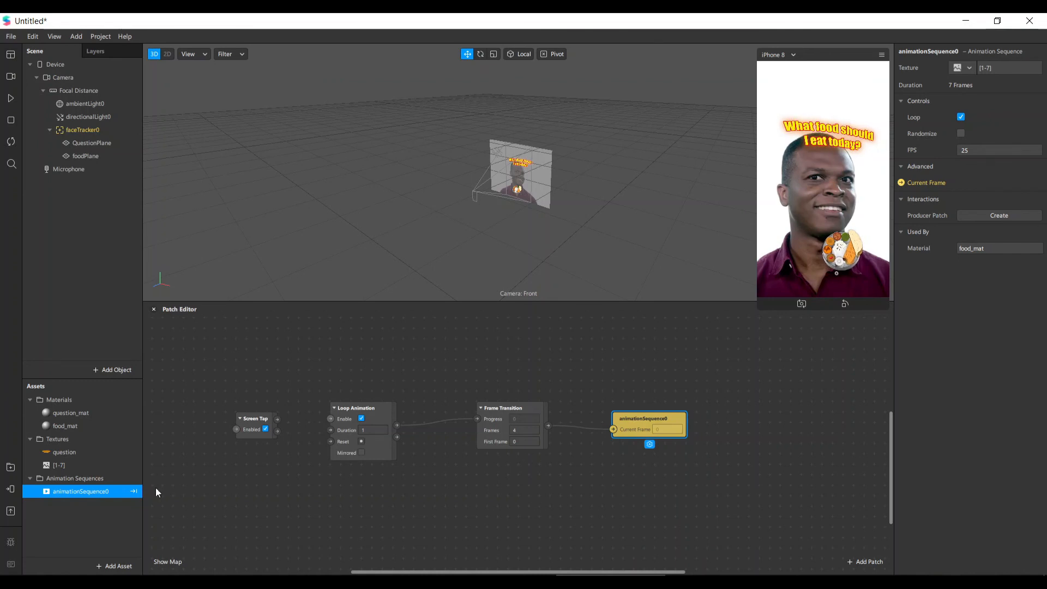
pyautogui.click(11, 98)
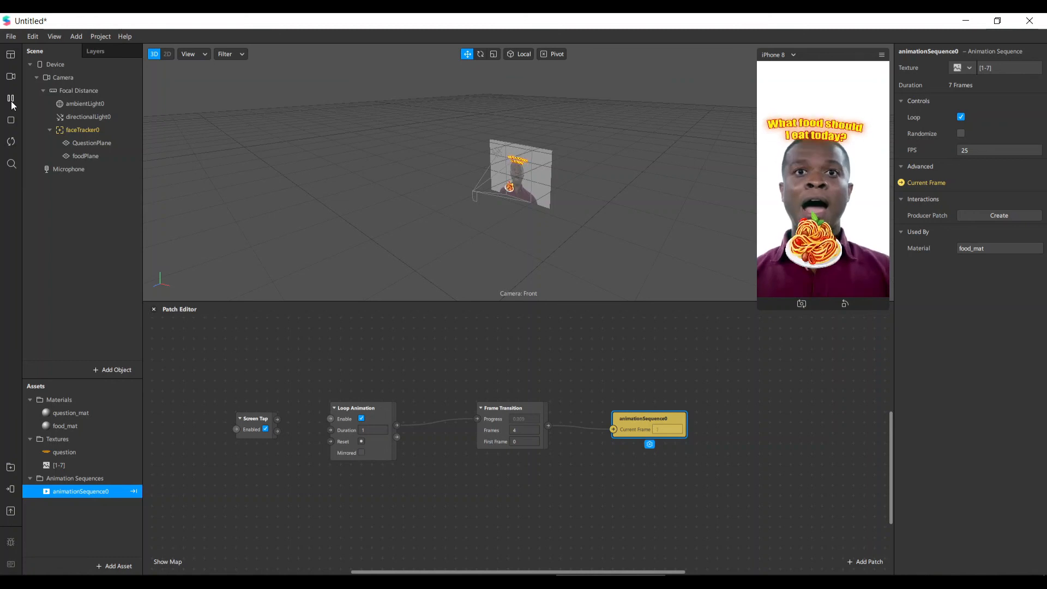
pyautogui.click(11, 100)
# Set Frame Transition's Frames to 7 to match the [1-7] texture sequence, and shift the animationSequence0 patch slightly
pyautogui.click(542, 441)
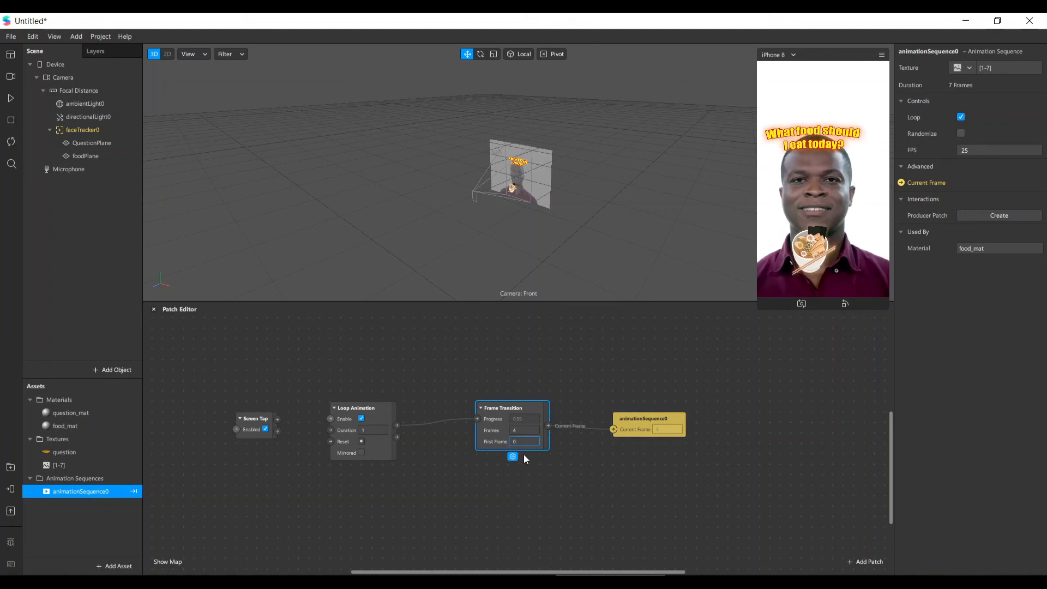
pyautogui.click(518, 429)
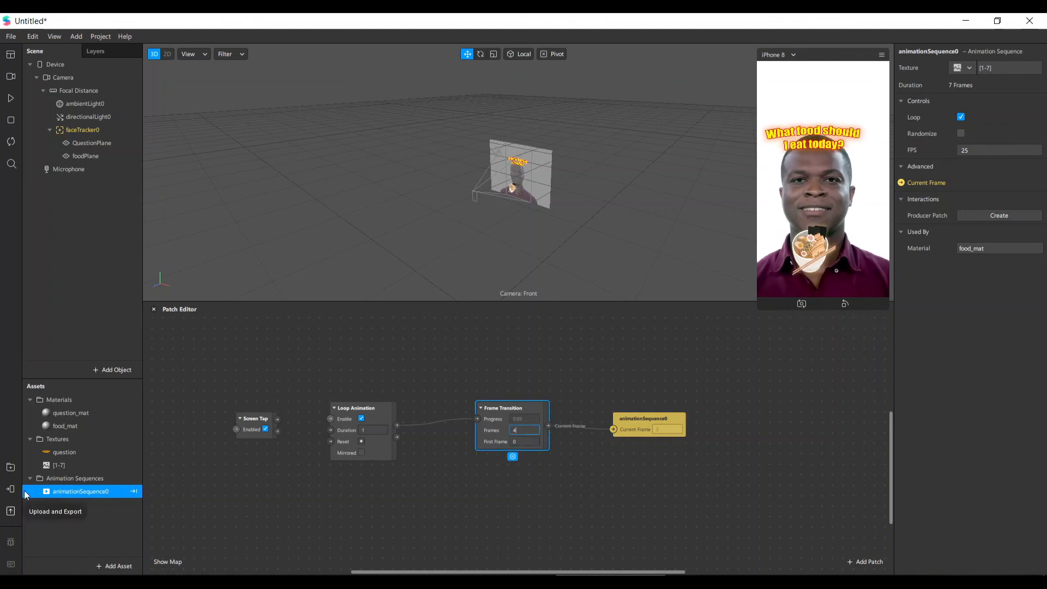
pyautogui.click(74, 466)
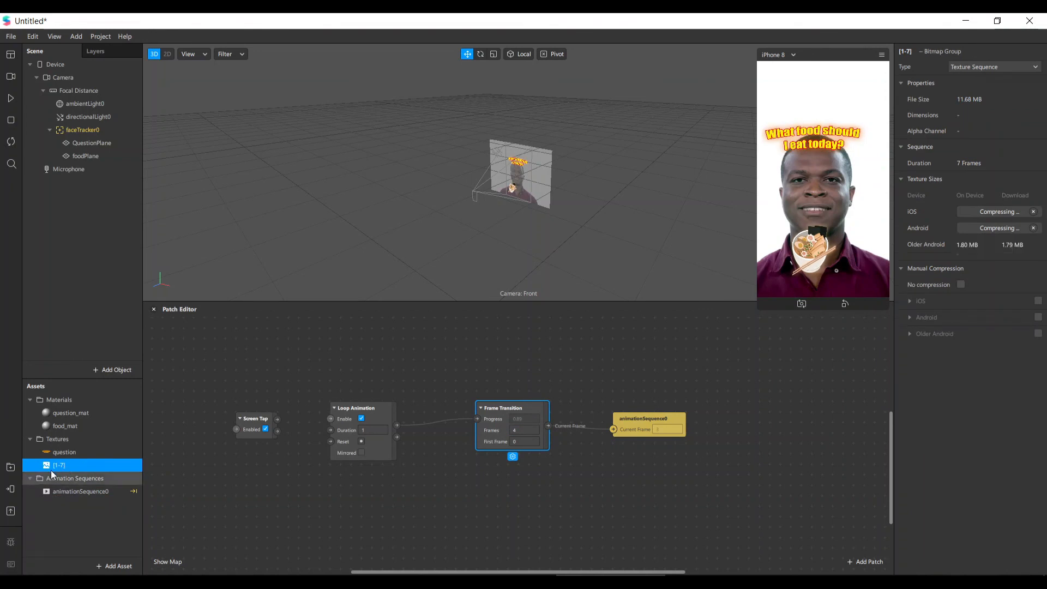
pyautogui.moveTo(660, 416); pyautogui.dragTo(669, 402)
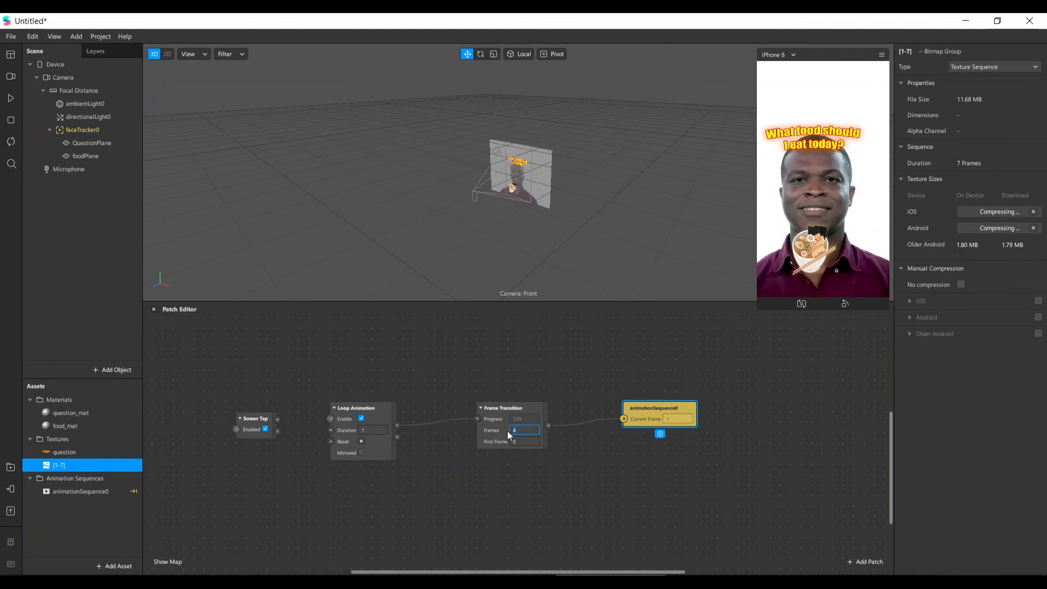
pyautogui.write('7')
pyautogui.press('Return')
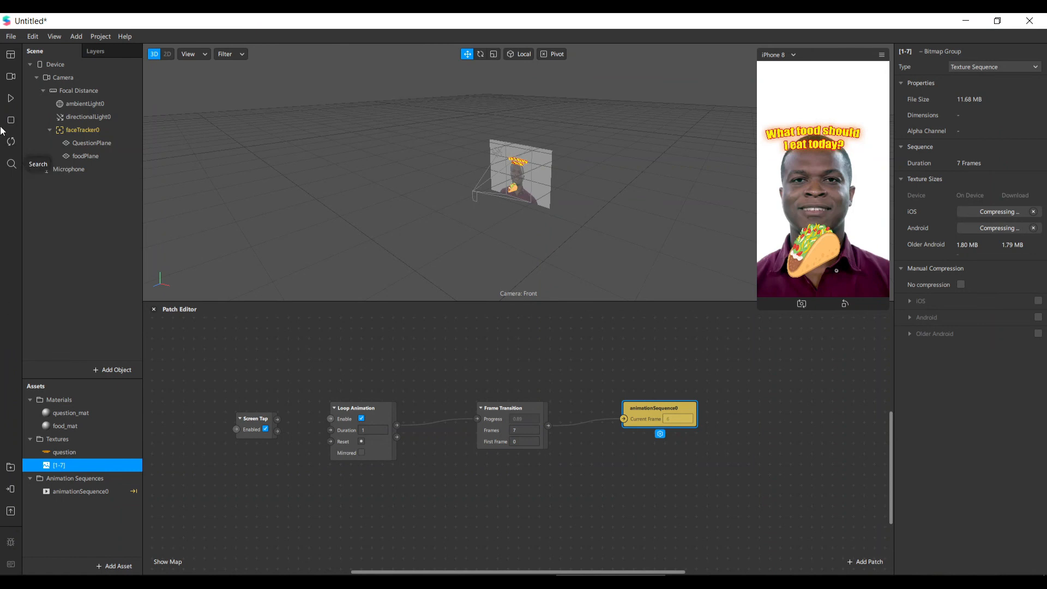
# Connect Screen Tap to Loop Animation's Enable input through a Switch patch, after shifting Loop Animation and Frame Transition slightly up
pyautogui.click(10, 97)
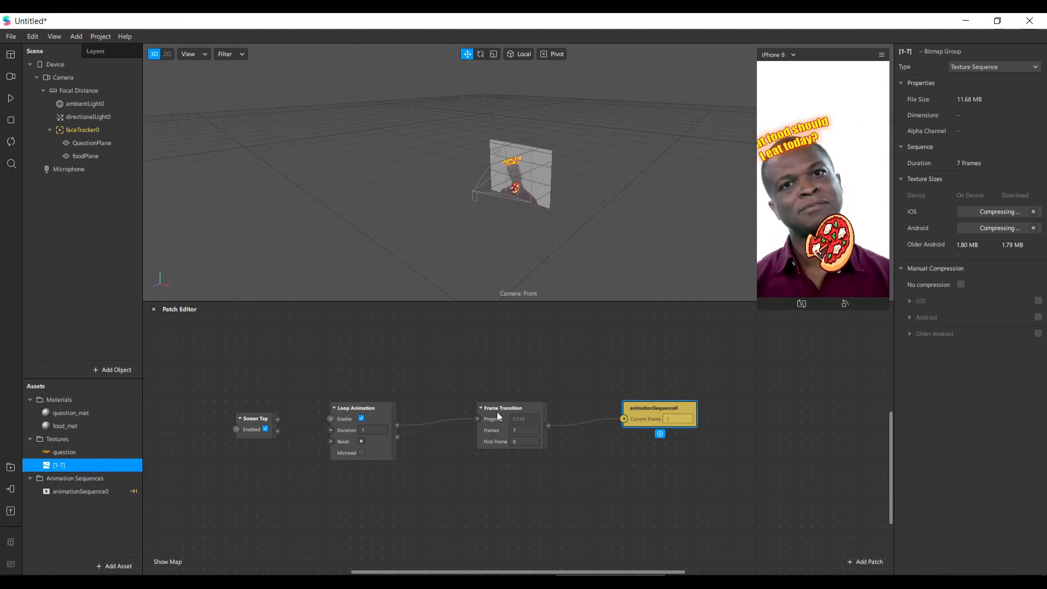
pyautogui.moveTo(534, 408); pyautogui.dragTo(545, 397)
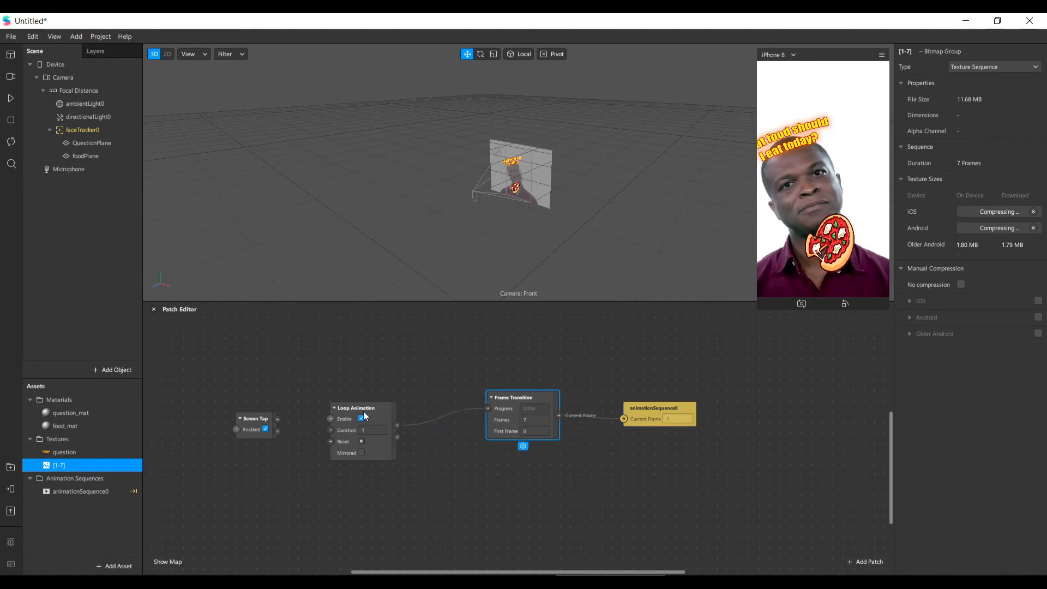
pyautogui.moveTo(381, 408); pyautogui.dragTo(401, 376)
pyautogui.moveTo(269, 422); pyautogui.dragTo(351, 387)
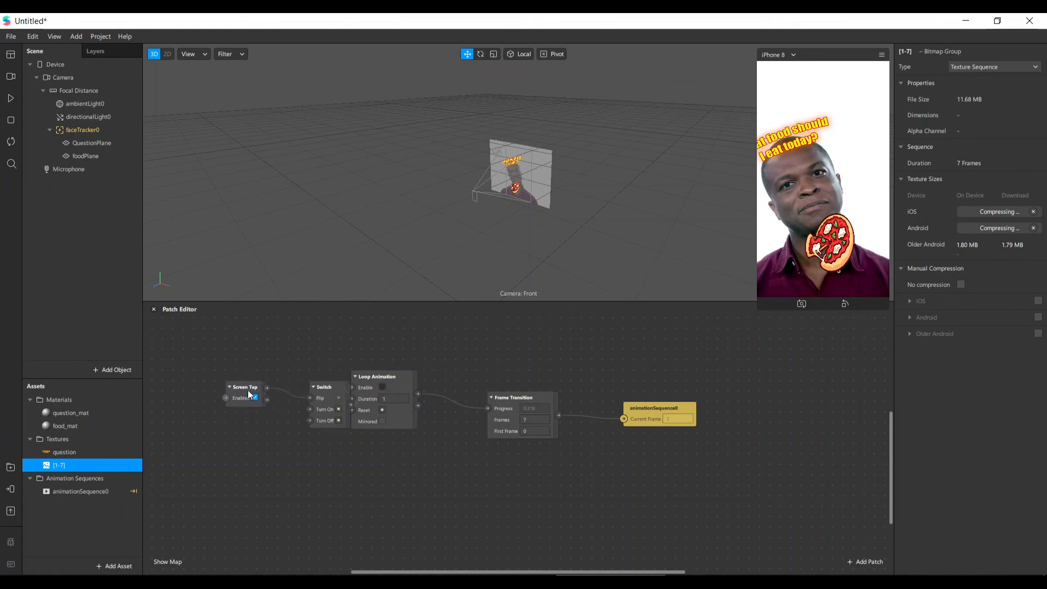
# Space out the Screen Tap, Switch and Loop Animation patches so that they no longer overlap
pyautogui.moveTo(251, 397); pyautogui.dragTo(209, 397)
pyautogui.moveTo(331, 400); pyautogui.dragTo(287, 399)
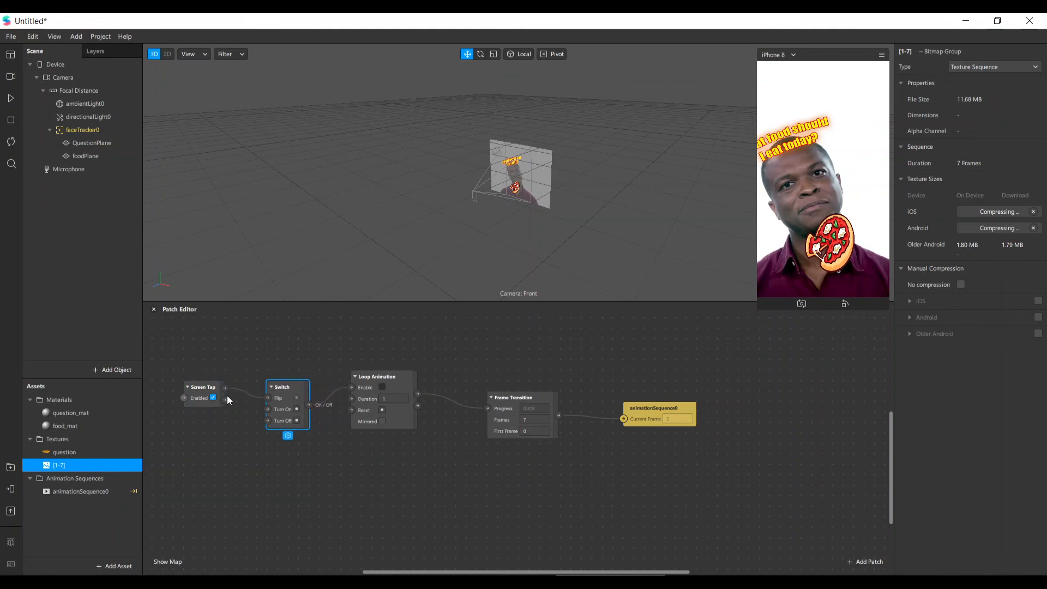
pyautogui.moveTo(393, 388); pyautogui.dragTo(424, 399)
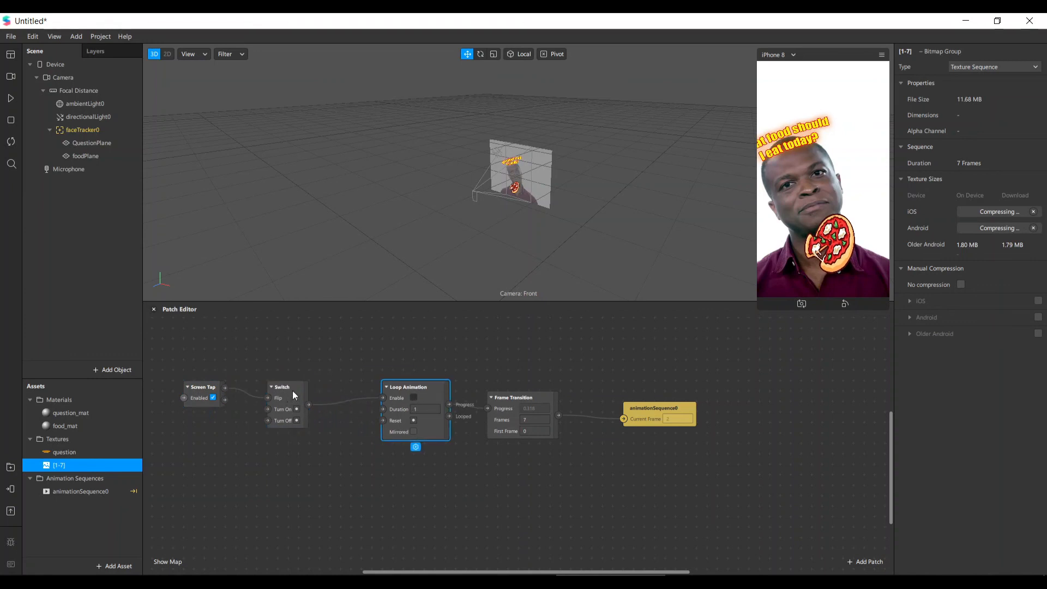
pyautogui.moveTo(282, 398); pyautogui.dragTo(304, 388)
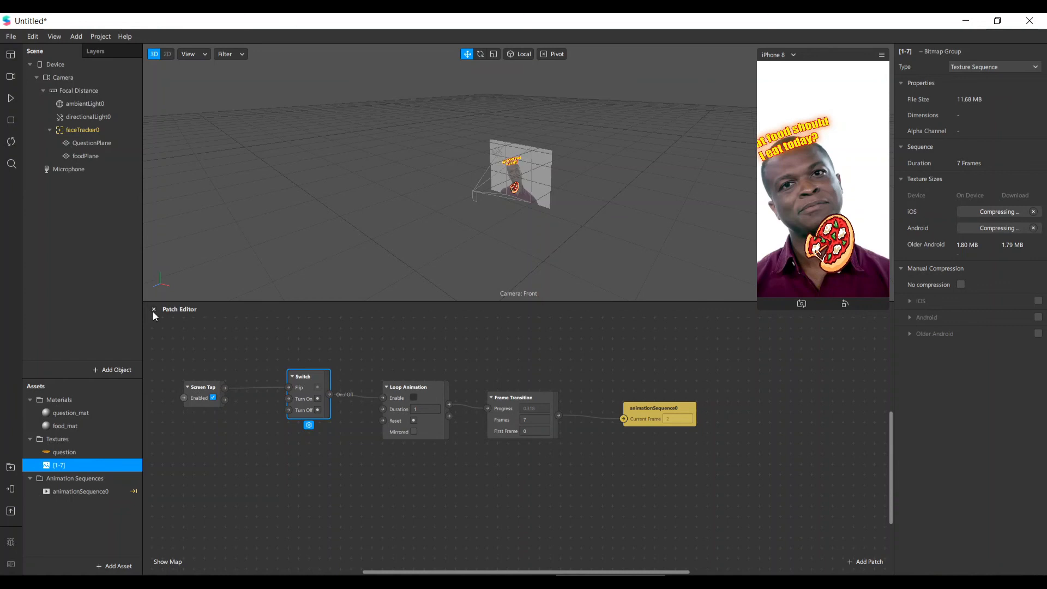
# Play the preview and tap the simulated screen twice to test starting and stopping the food sequence
pyautogui.click(10, 98)
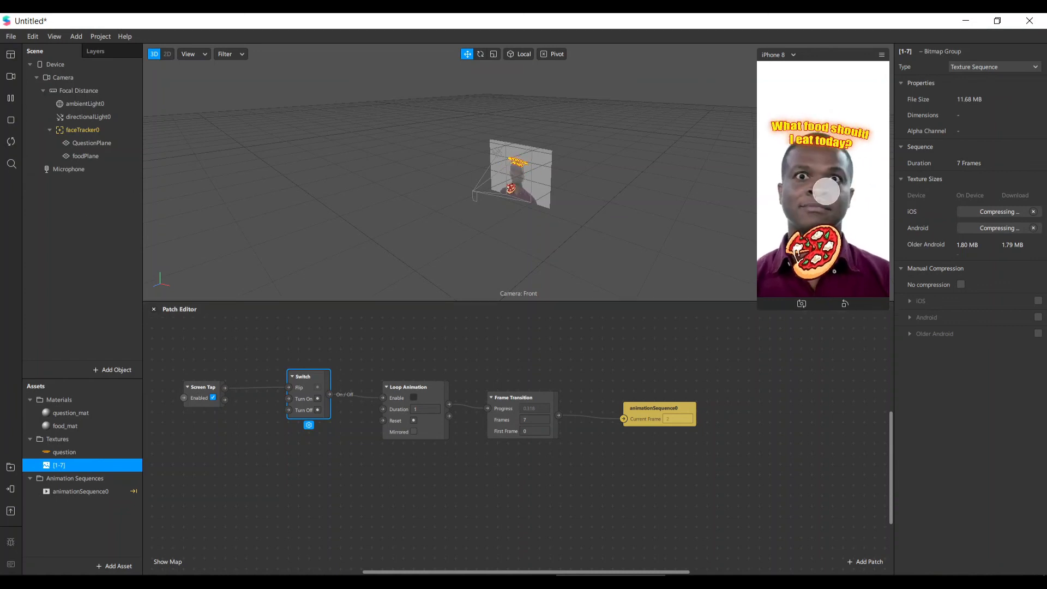
pyautogui.click(826, 191)
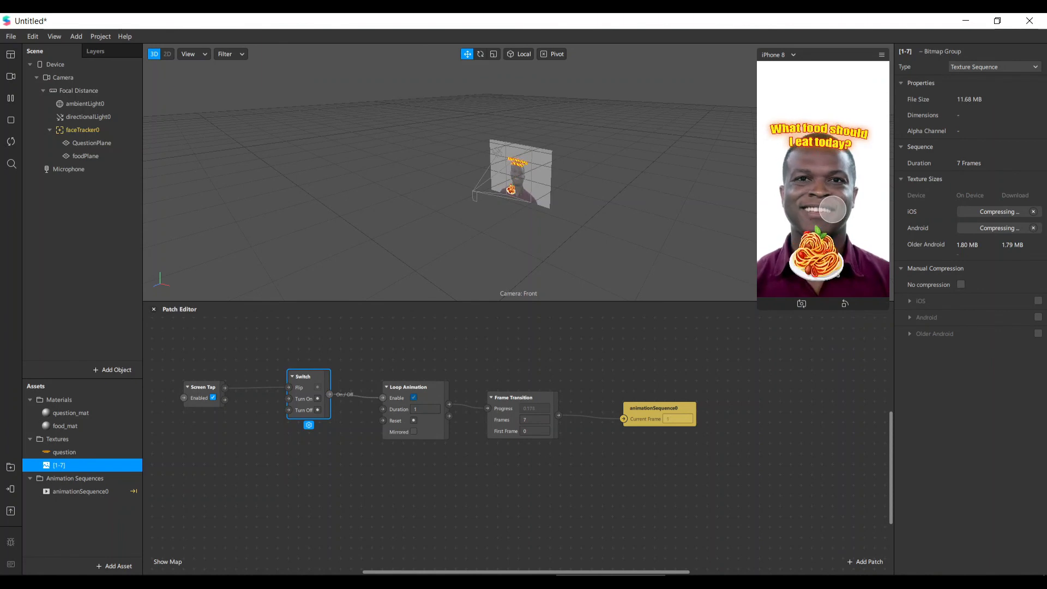
pyautogui.click(833, 213)
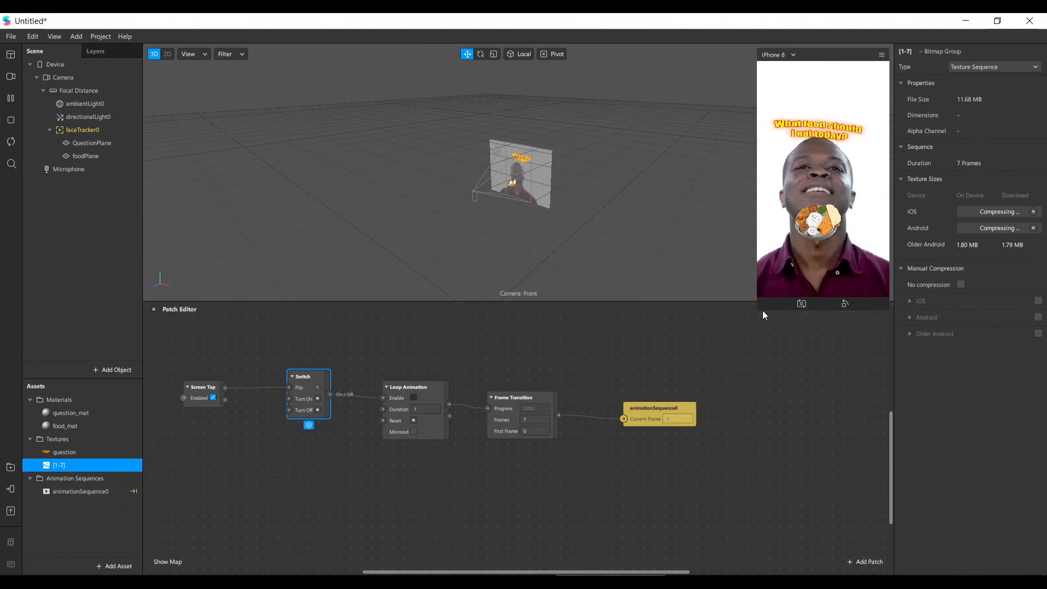
# Enlarge the preview, restart the effect and tap the simulated screen to check the food's behaviour from launch
pyautogui.moveTo(758, 311); pyautogui.dragTo(707, 401)
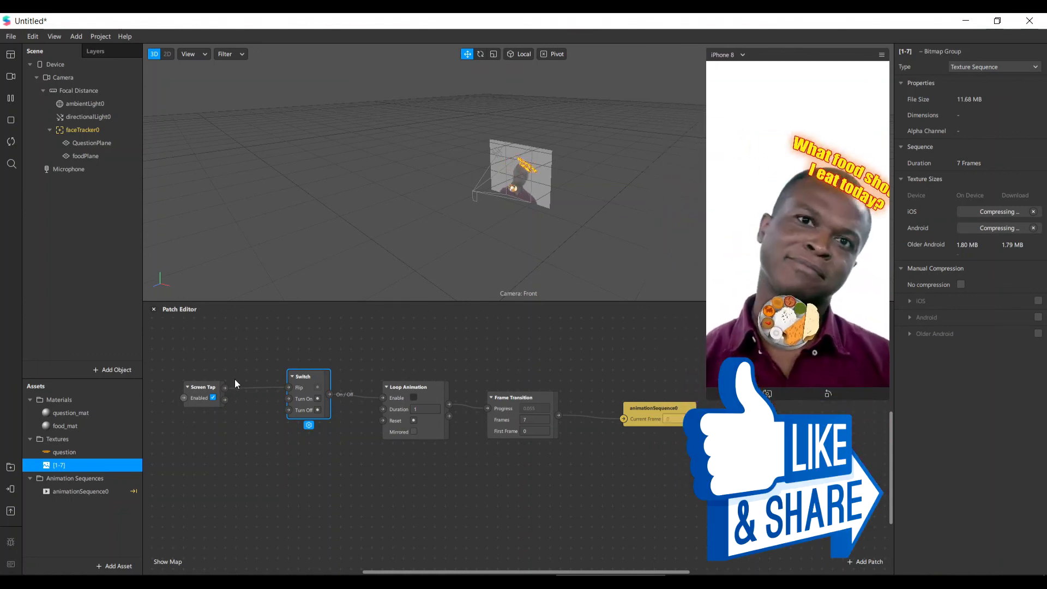
pyautogui.click(11, 142)
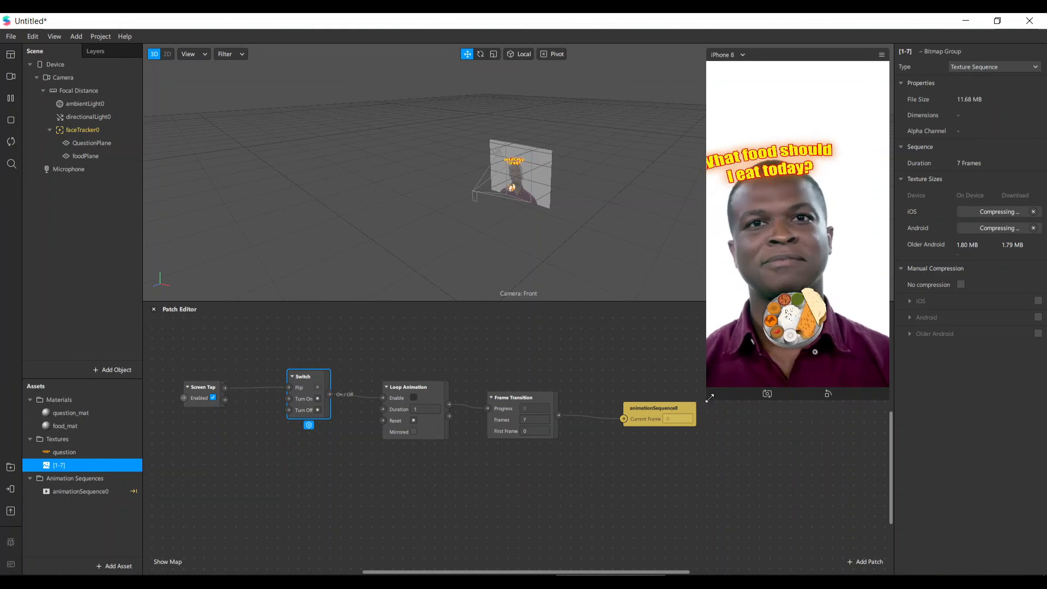
pyautogui.moveTo(709, 398); pyautogui.dragTo(726, 374)
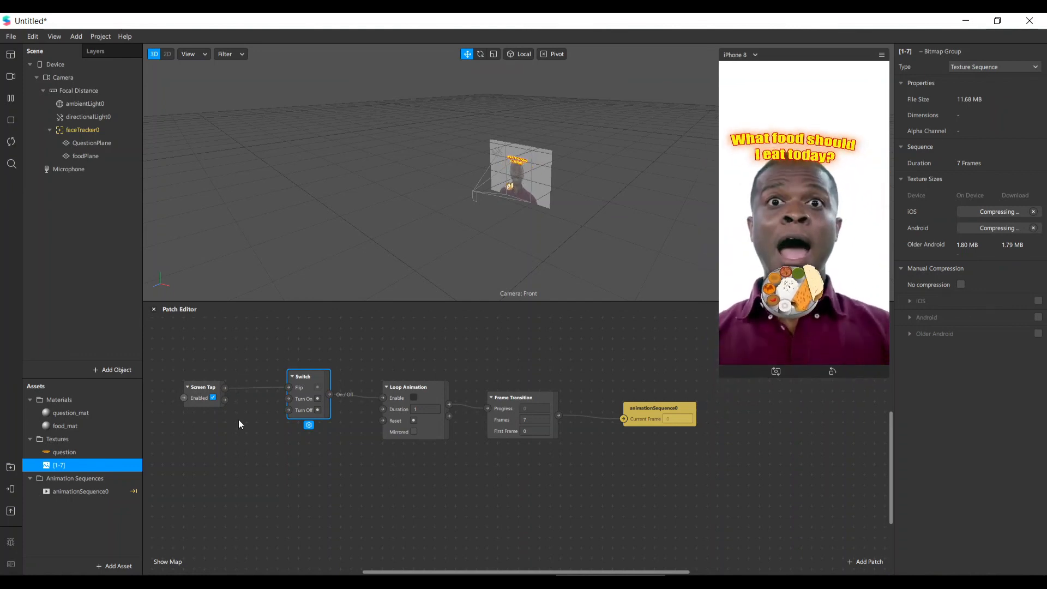
pyautogui.click(831, 298)
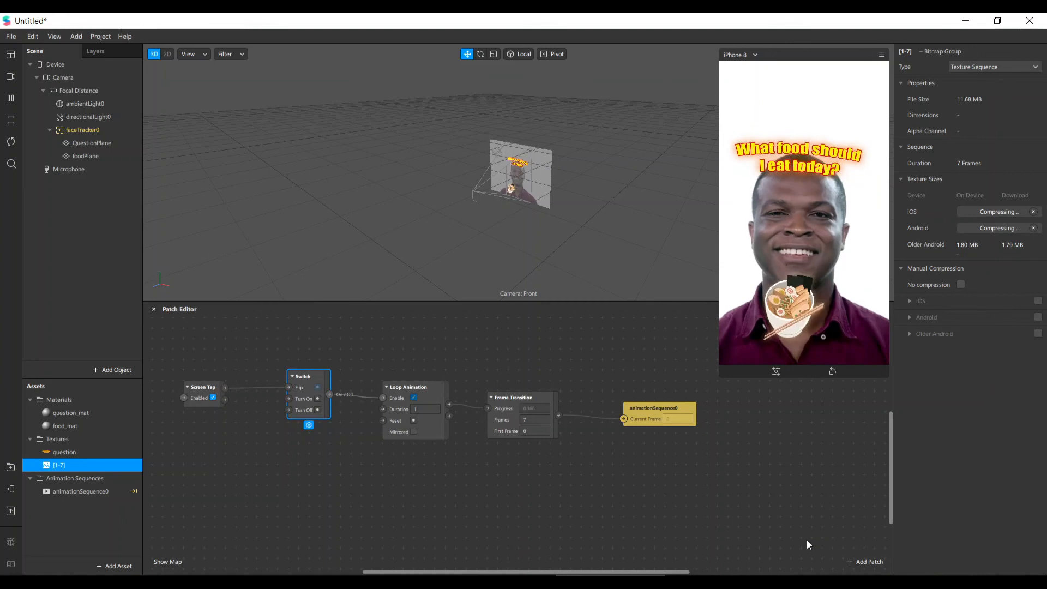
pyautogui.click(721, 380)
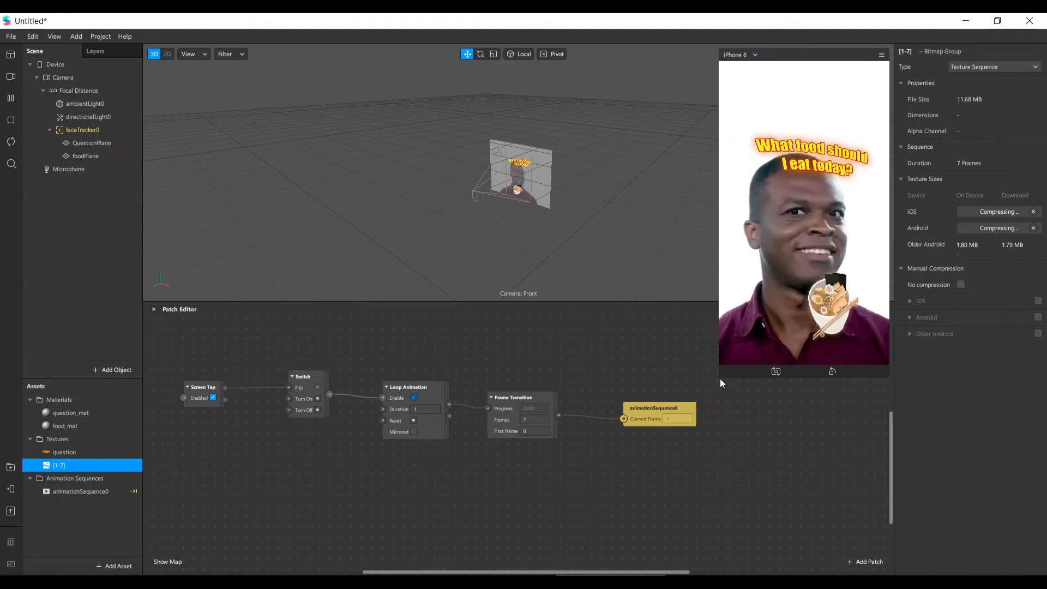
# Shrink the preview and move Loop Animation, Frame Transition and animationSequence0 away from Switch, leaving a gap for another patch
pyautogui.moveTo(720, 377); pyautogui.dragTo(751, 322)
pyautogui.moveTo(665, 418); pyautogui.dragTo(737, 418)
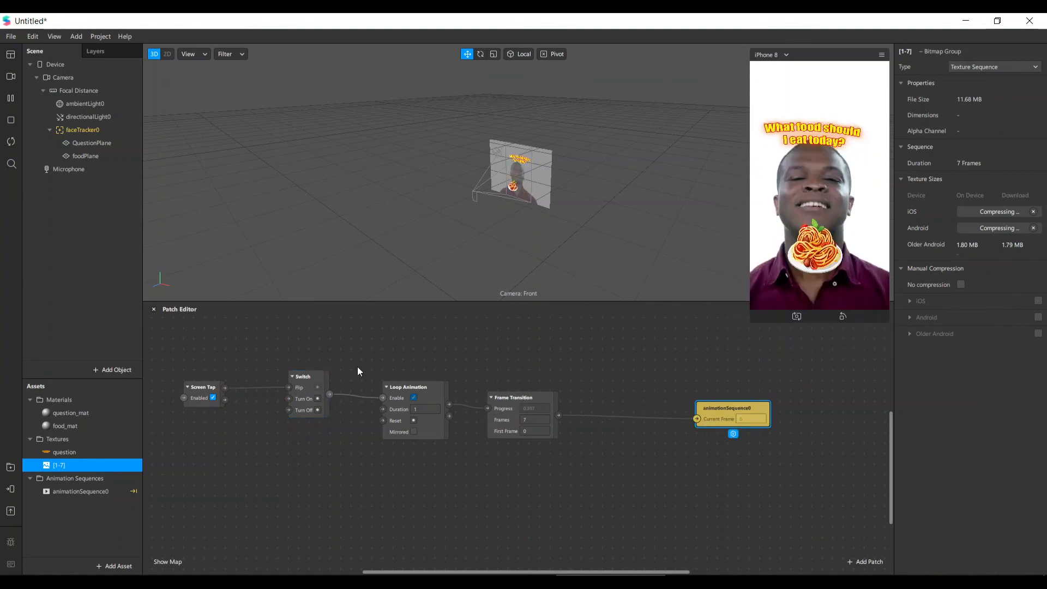
pyautogui.moveTo(358, 366); pyautogui.dragTo(796, 472)
pyautogui.moveTo(550, 416); pyautogui.dragTo(627, 381)
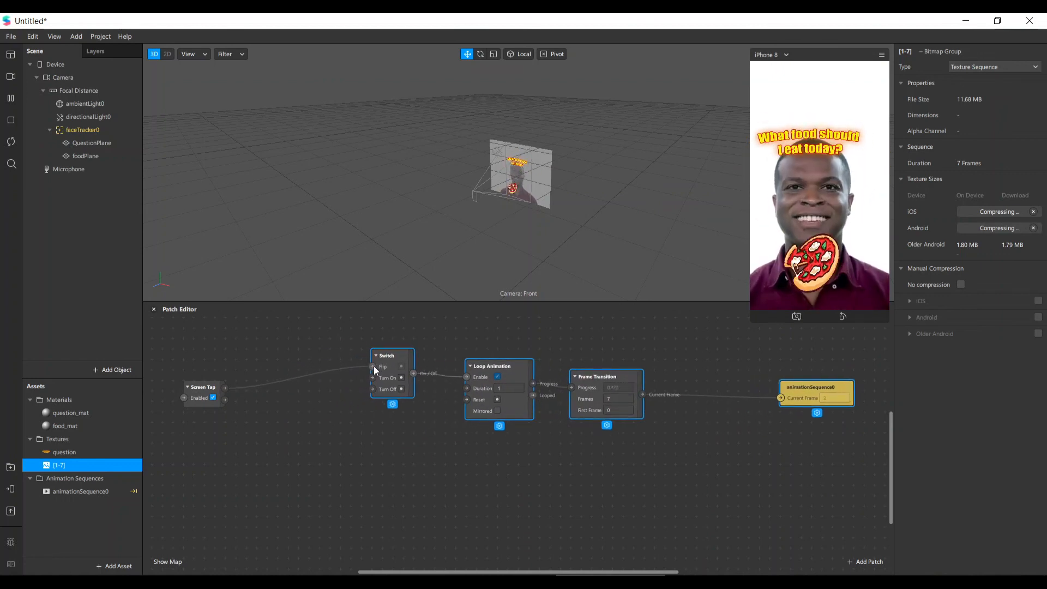
pyautogui.moveTo(372, 366); pyautogui.dragTo(312, 377)
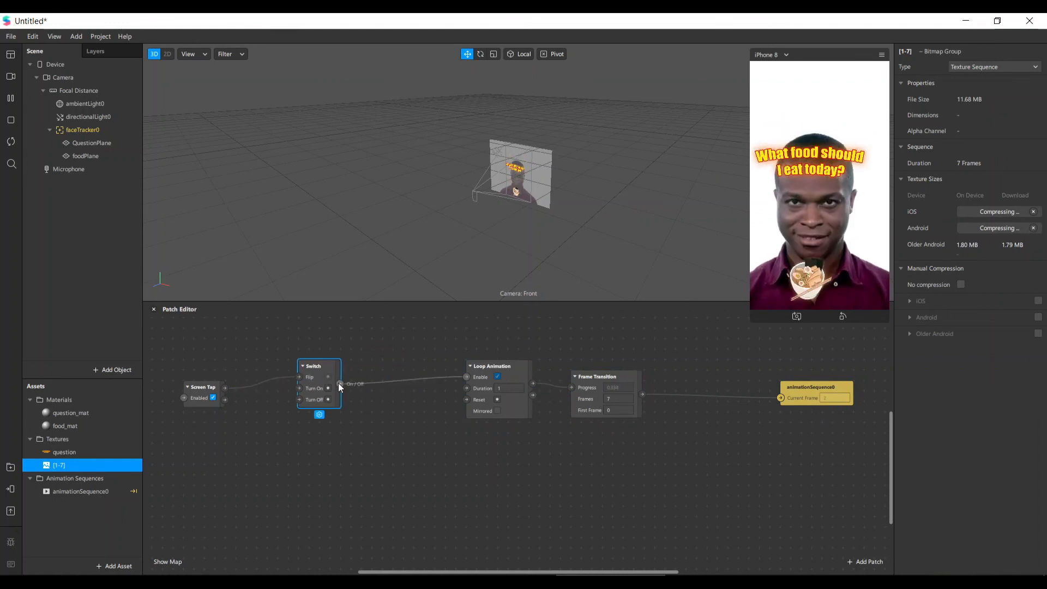
# Insert a Not patch between Switch's On/Off output and Loop Animation's Enable input, and align it in the gap
pyautogui.click(339, 383)
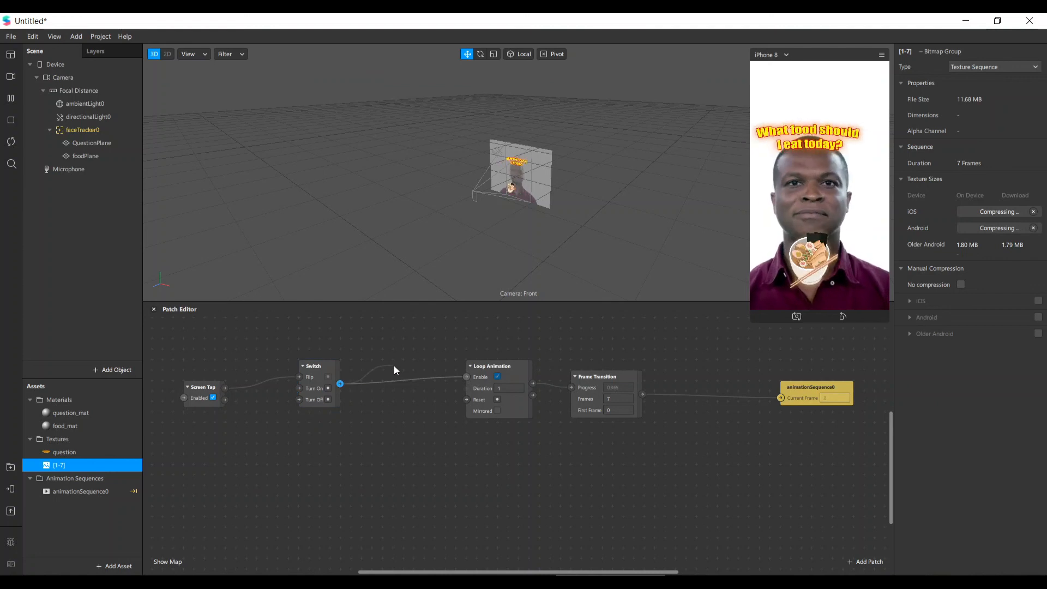
pyautogui.moveTo(394, 366); pyautogui.dragTo(395, 366)
pyautogui.write('not')
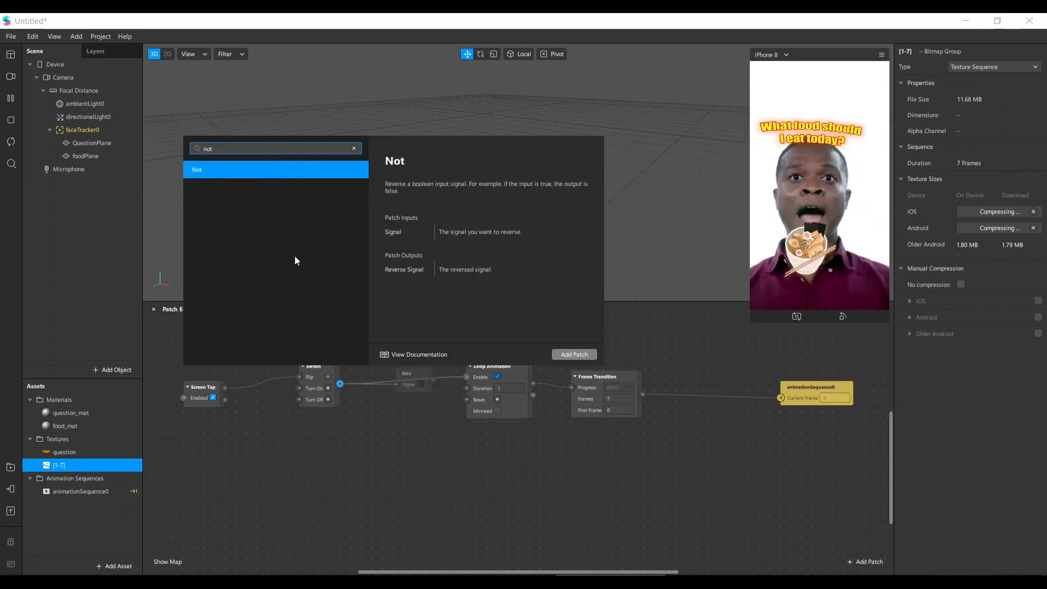
pyautogui.press('Return')
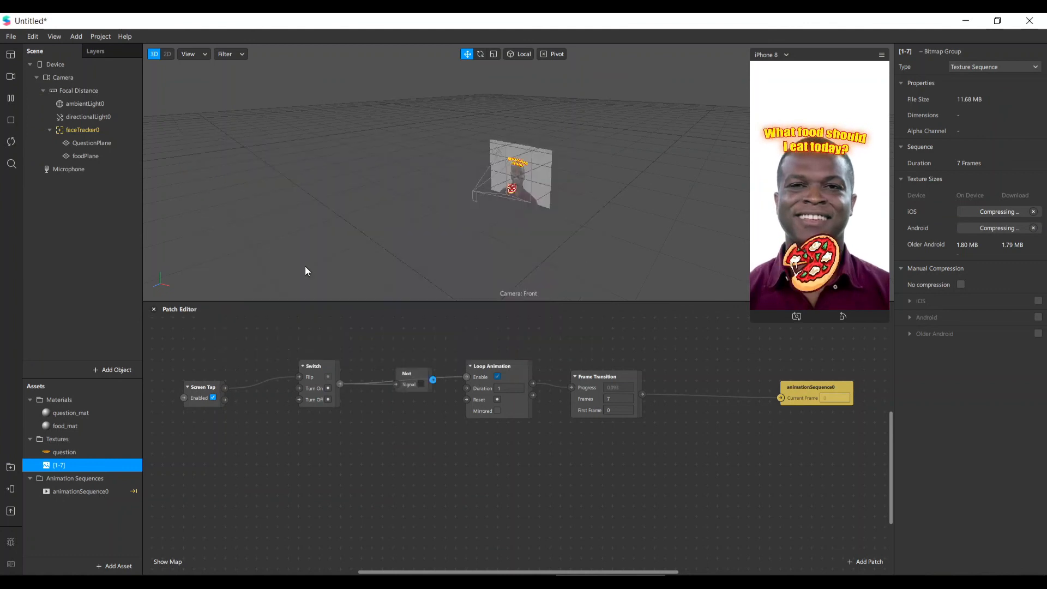
pyautogui.moveTo(414, 376); pyautogui.dragTo(391, 348)
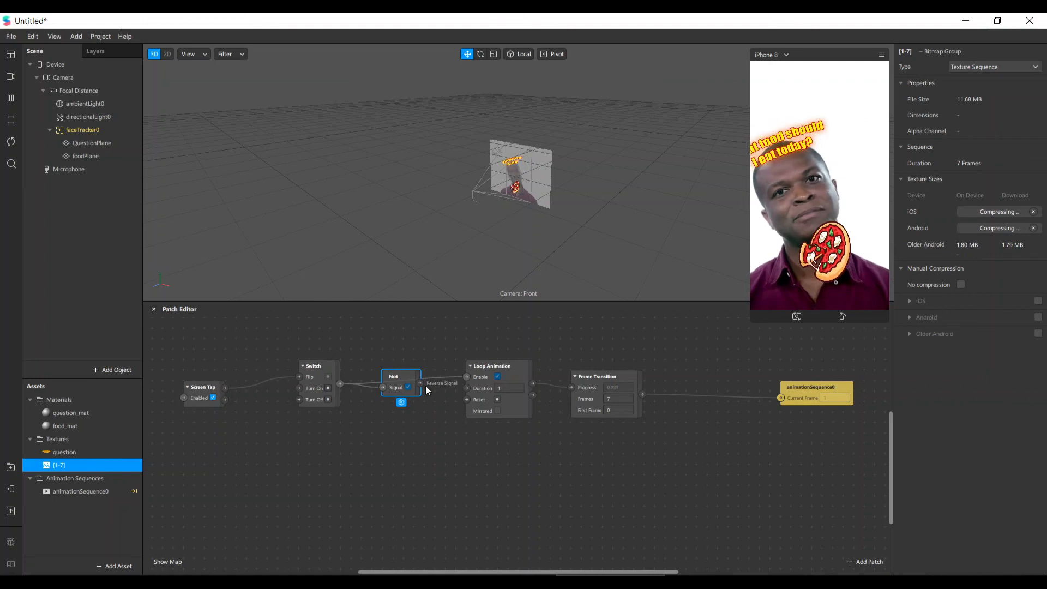
pyautogui.moveTo(421, 383); pyautogui.dragTo(467, 377)
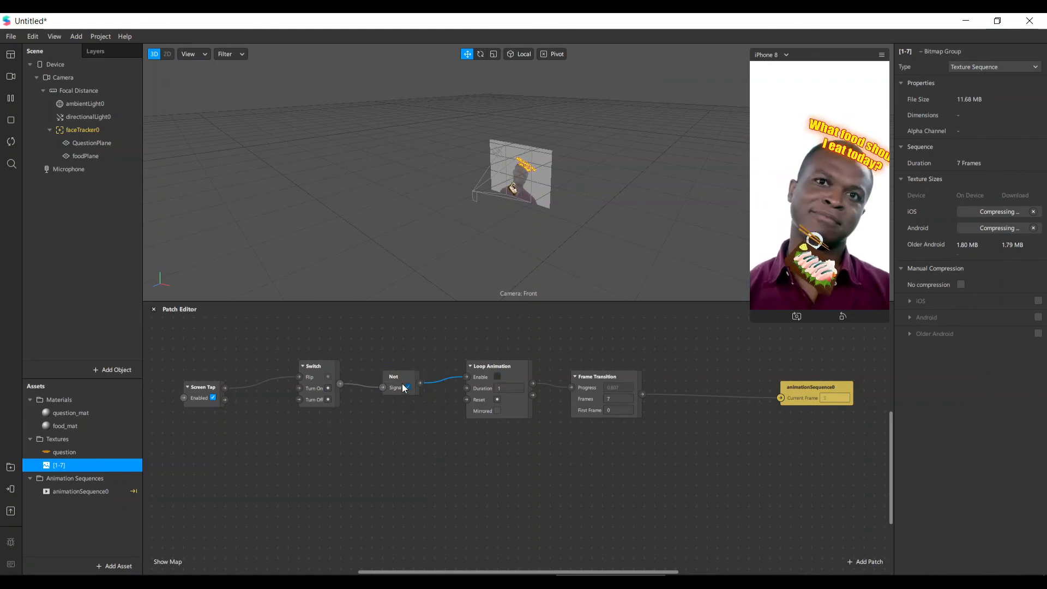
pyautogui.moveTo(403, 388); pyautogui.dragTo(403, 377)
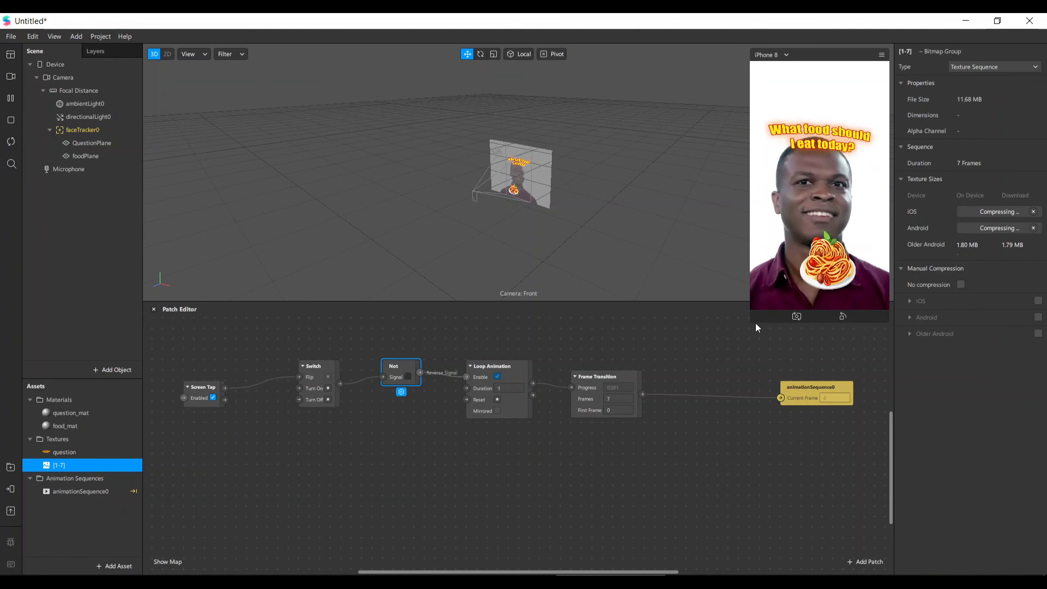
# Resize the preview and tap the simulated screen to test stopping and restarting the food sequence with the Not patch
pyautogui.moveTo(751, 322); pyautogui.dragTo(719, 398)
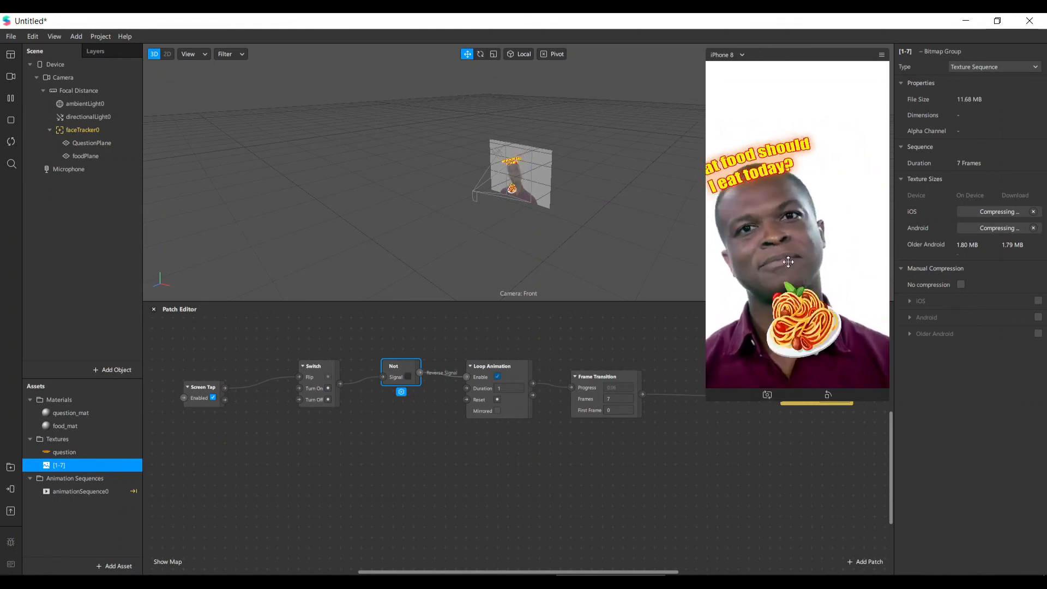
pyautogui.click(818, 240)
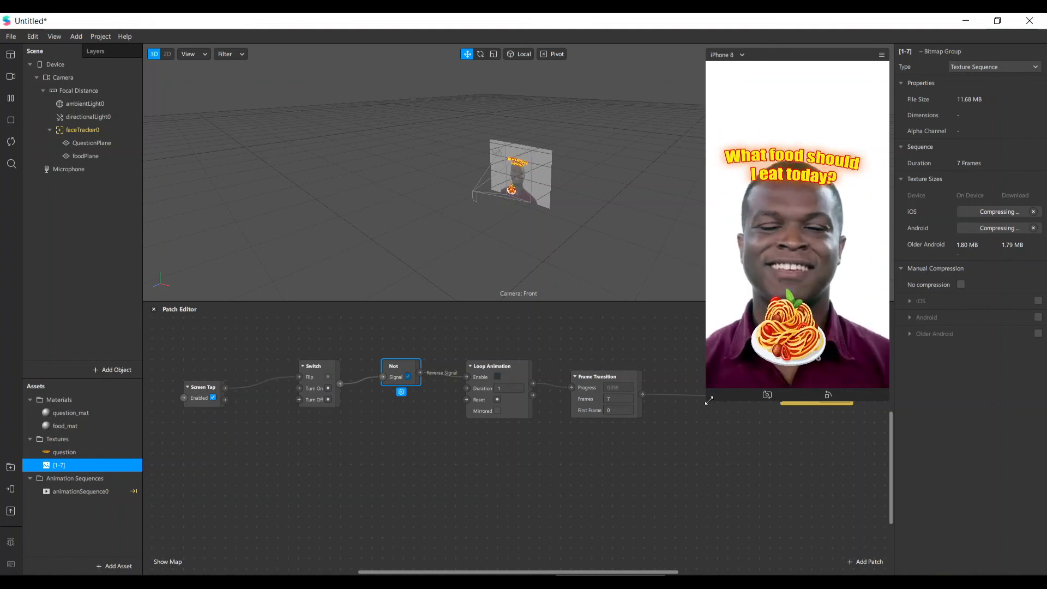
pyautogui.moveTo(707, 401); pyautogui.dragTo(751, 320)
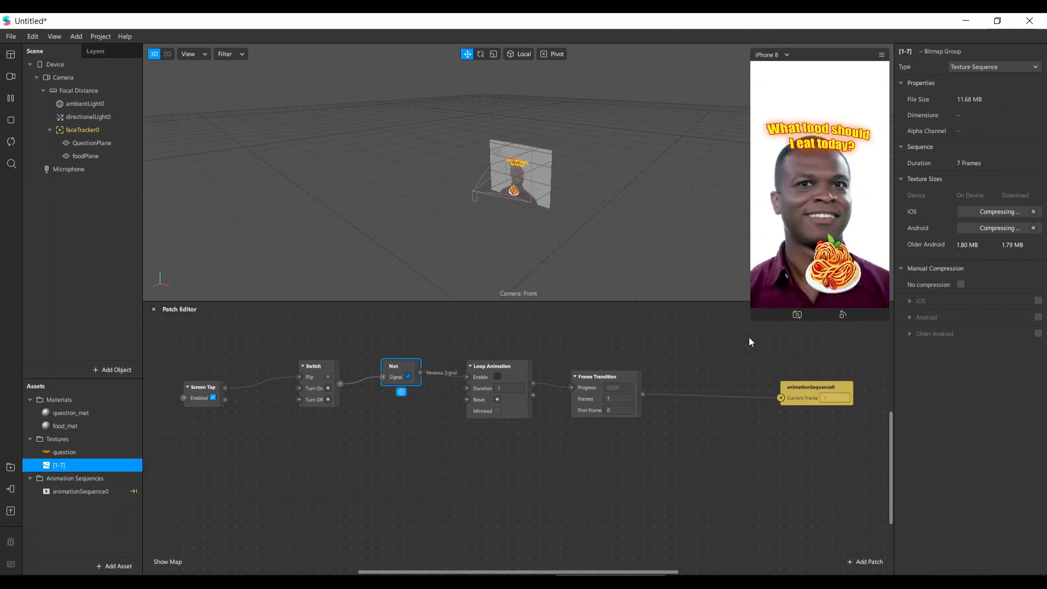
pyautogui.click(838, 290)
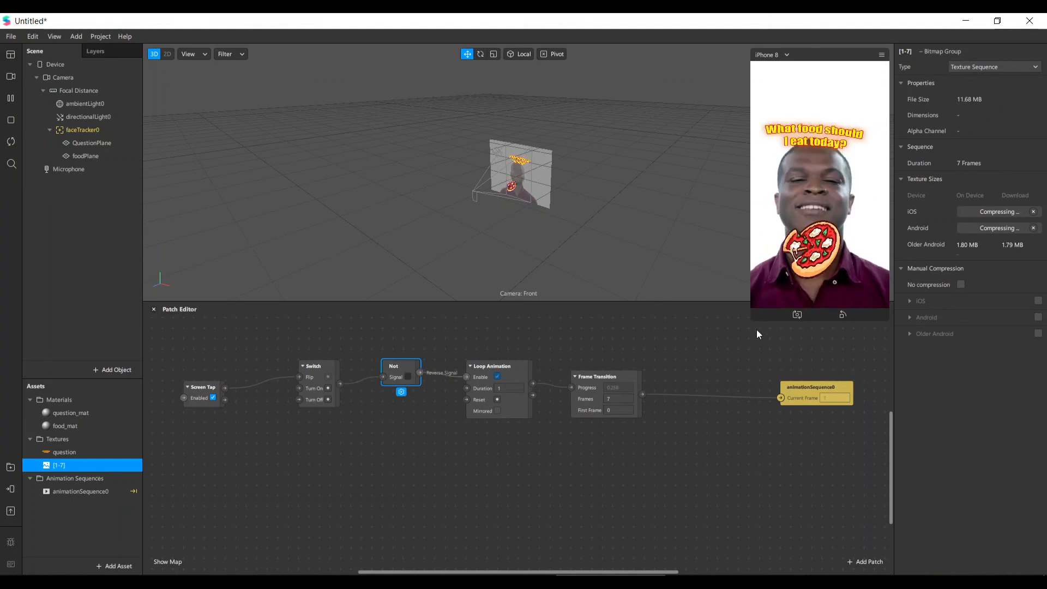
pyautogui.moveTo(755, 315); pyautogui.dragTo(642, 502)
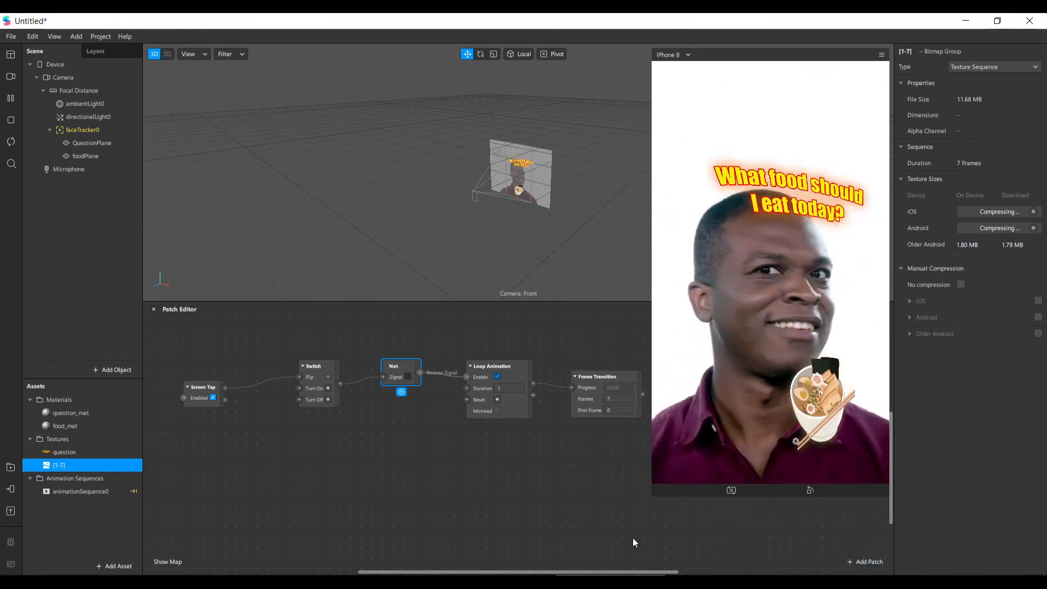
pyautogui.moveTo(665, 483); pyautogui.dragTo(693, 421)
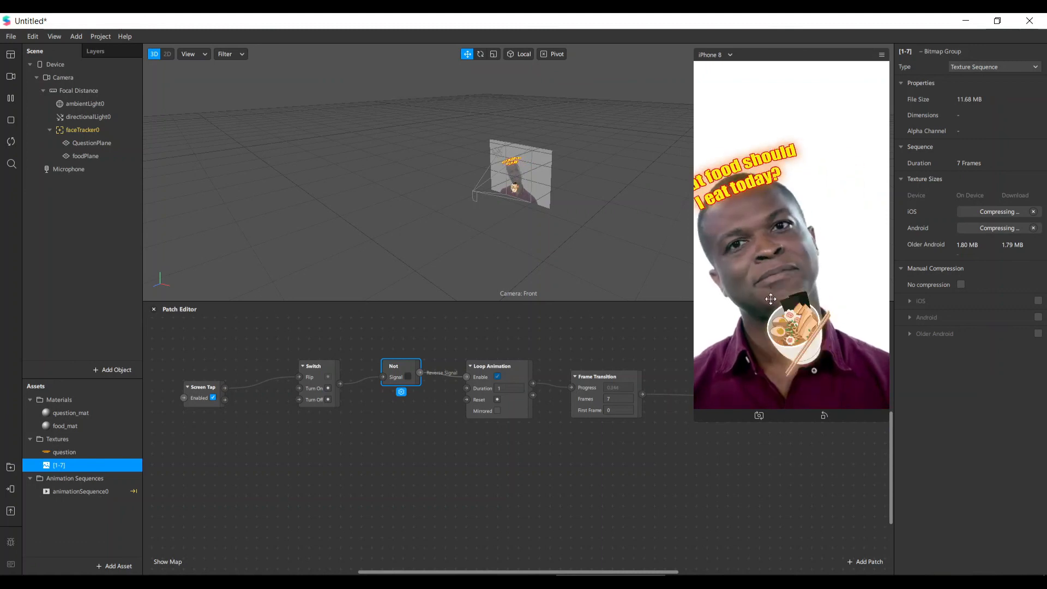
# Switch the camera simulation to the outdoor video of the person in front of grass and tap the preview to stop the food
pyautogui.click(421, 454)
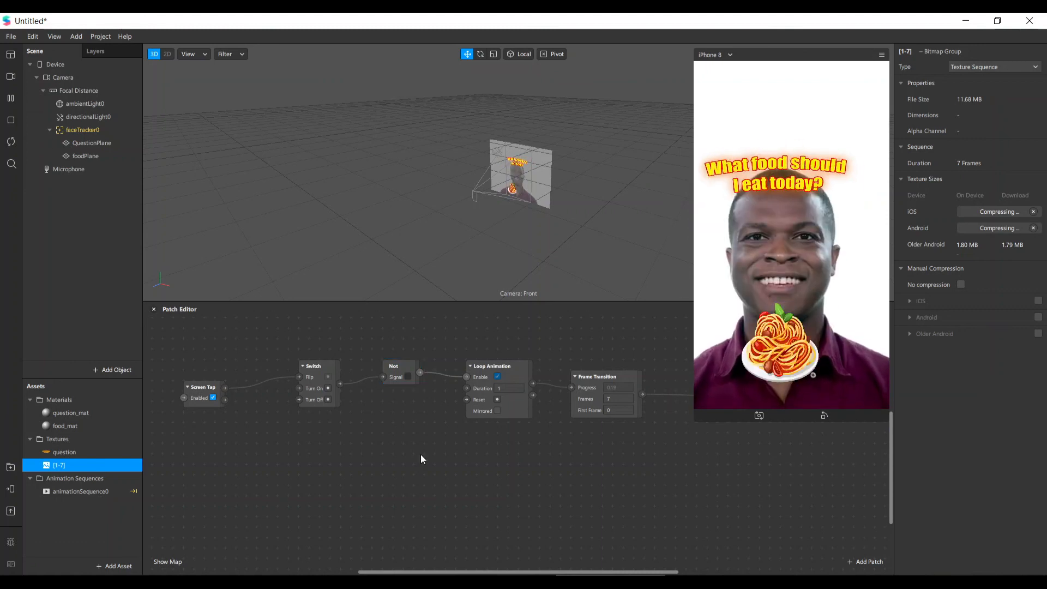
pyautogui.click(11, 76)
pyautogui.click(39, 212)
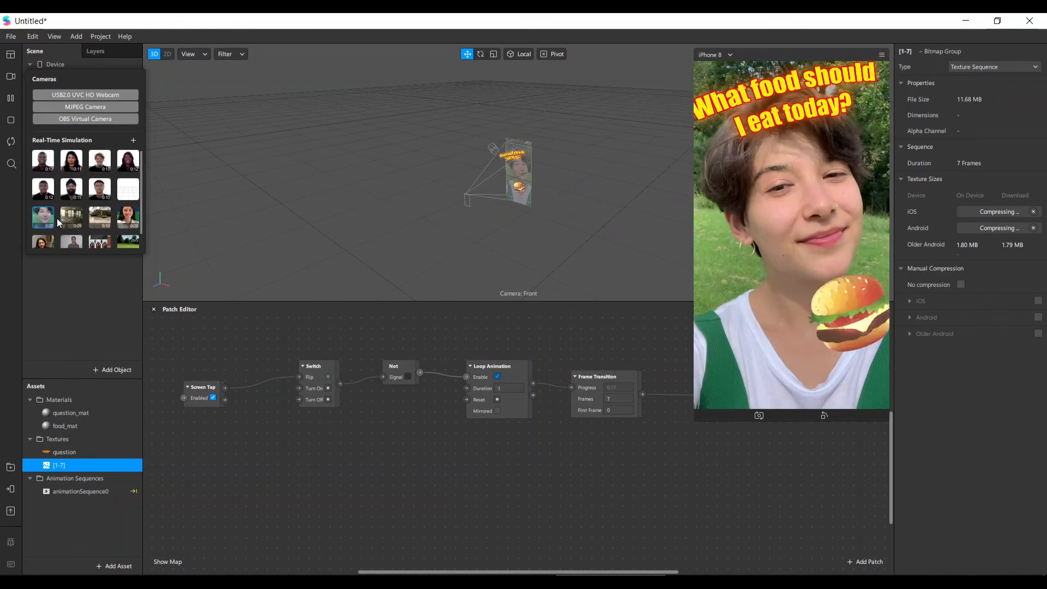
pyautogui.click(841, 209)
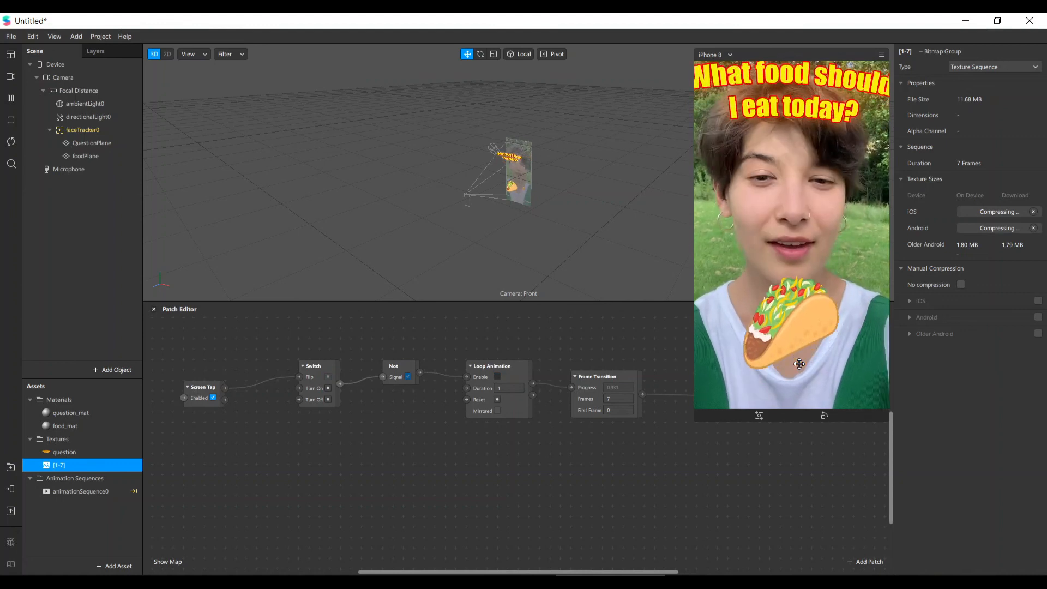
# Set Loop Animation's Duration to 0.2
pyautogui.click(508, 388)
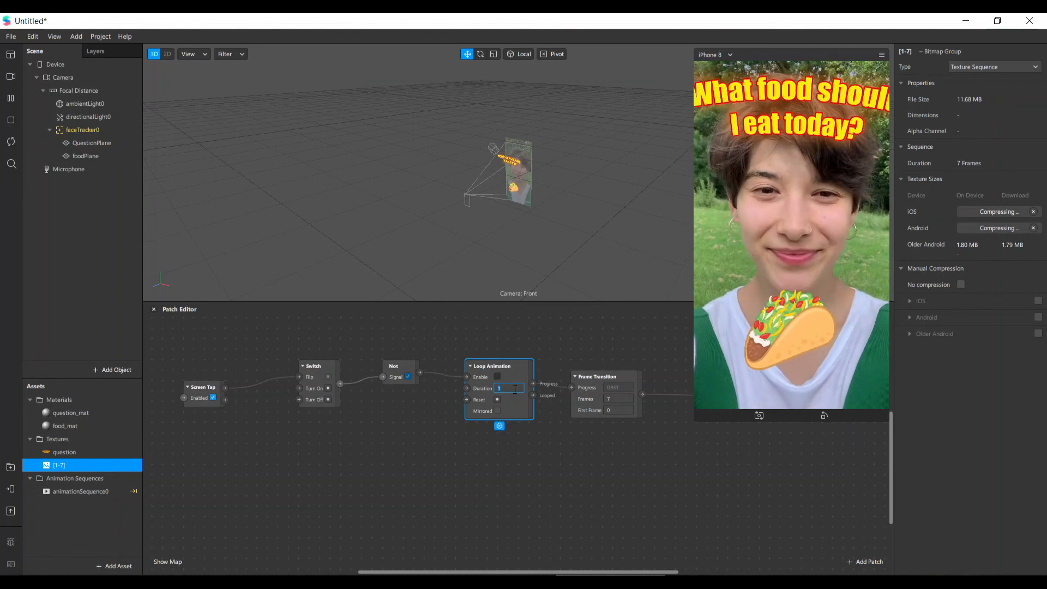
pyautogui.write('0')
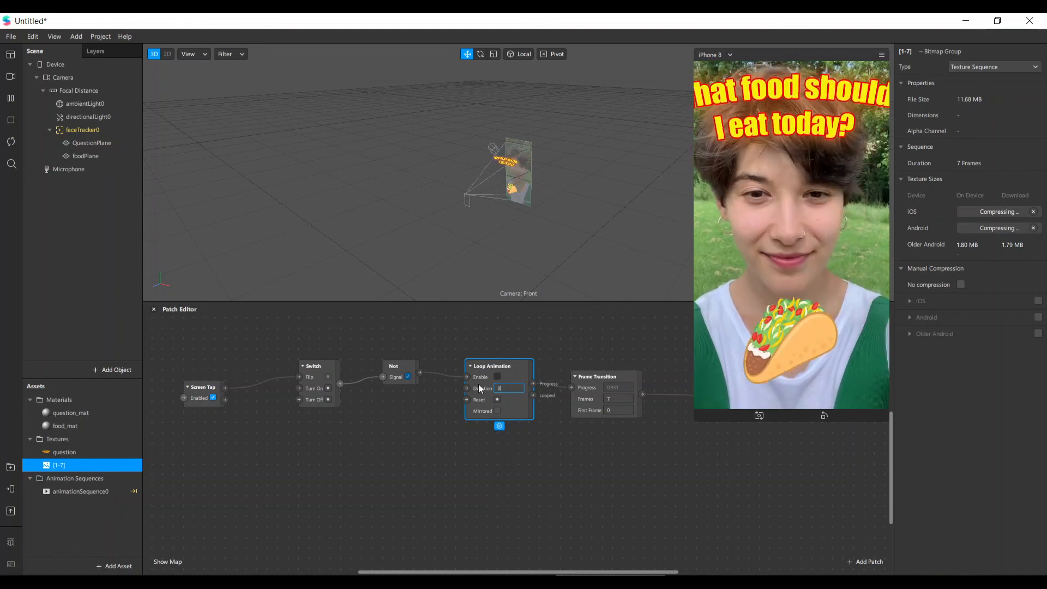
pyautogui.write('.2')
pyautogui.press('Return')
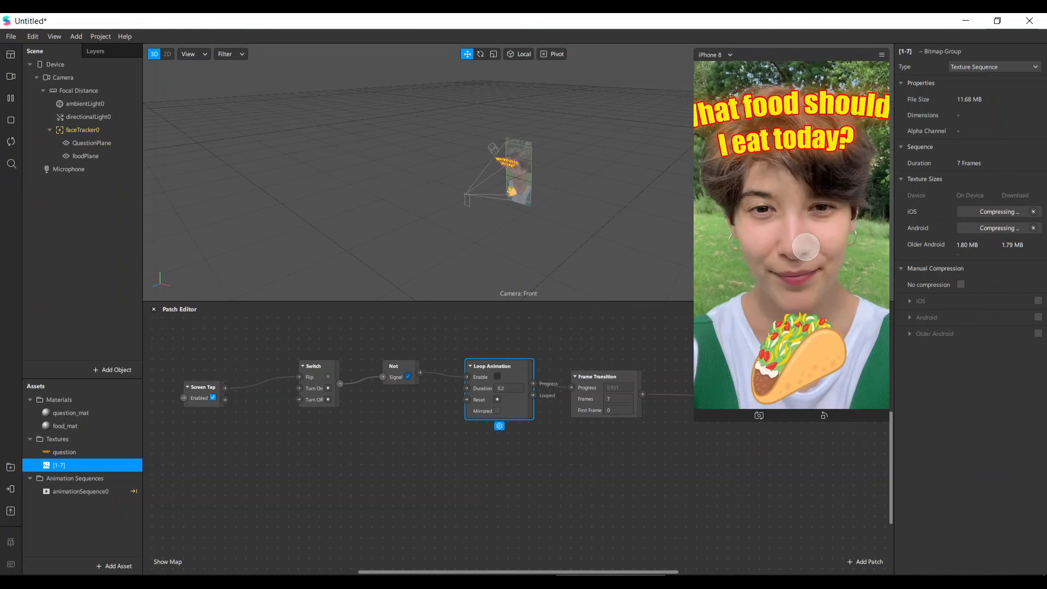
# Tap the simulated screen to test restarting and stopping the faster food sequence, and deselect the Loop Animation patch
pyautogui.click(796, 387)
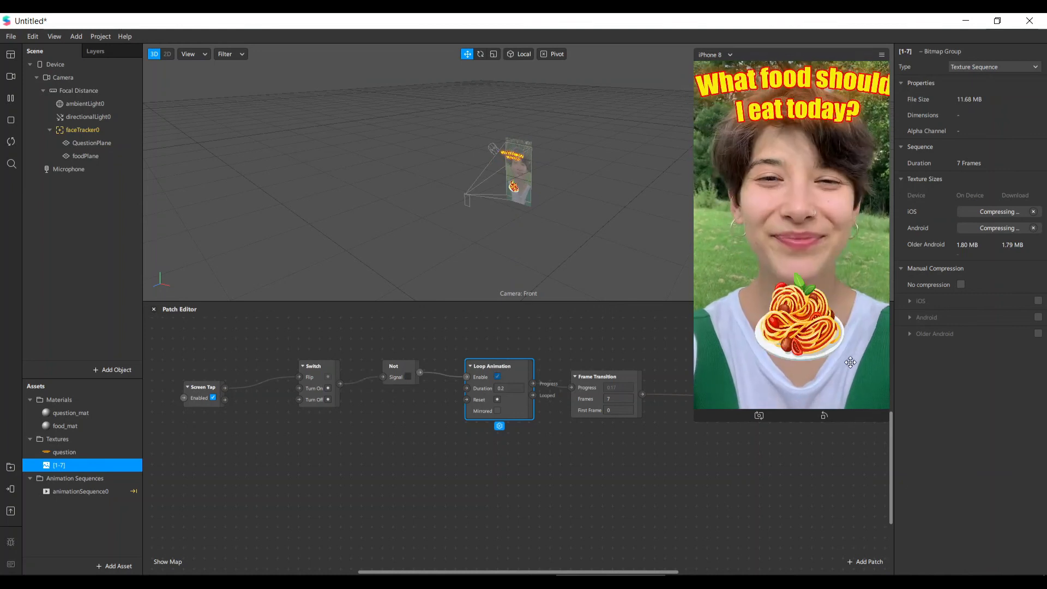
pyautogui.click(792, 248)
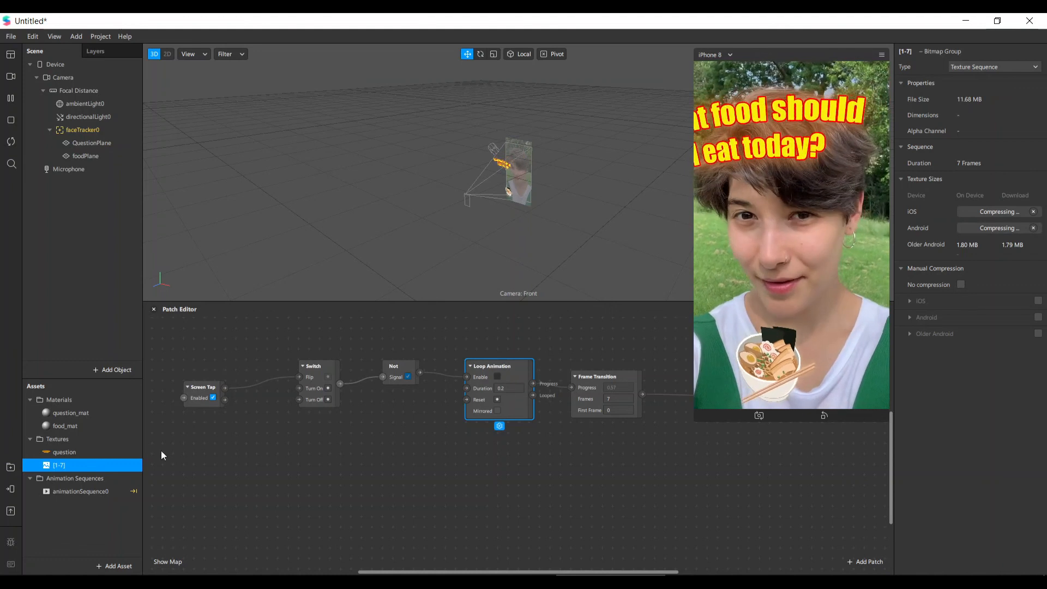
pyautogui.click(313, 481)
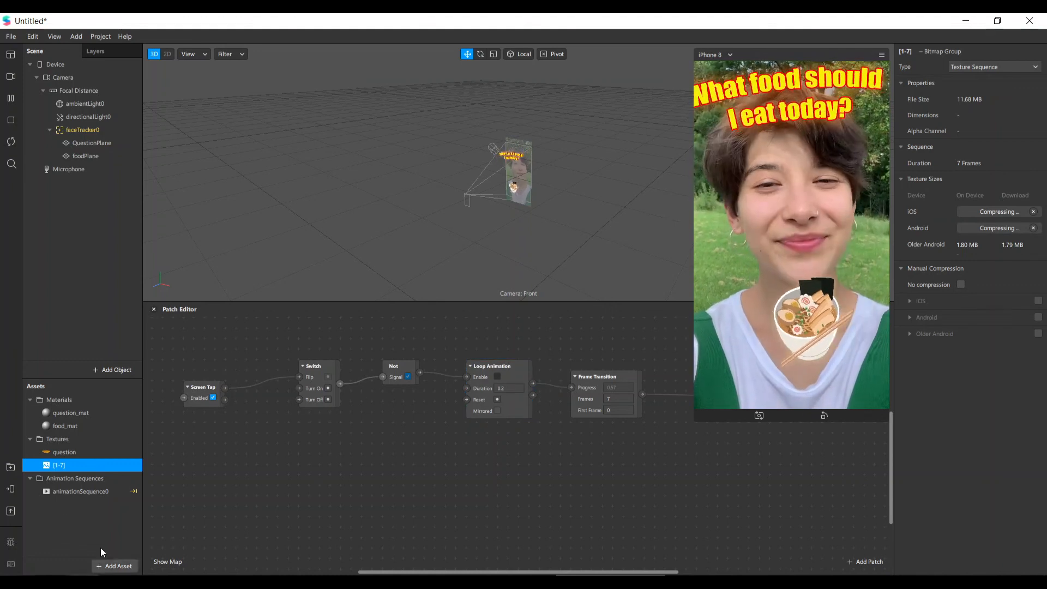
# Send the effect to Instagram Camera for testing on a device and dismiss the sending options
pyautogui.click(9, 468)
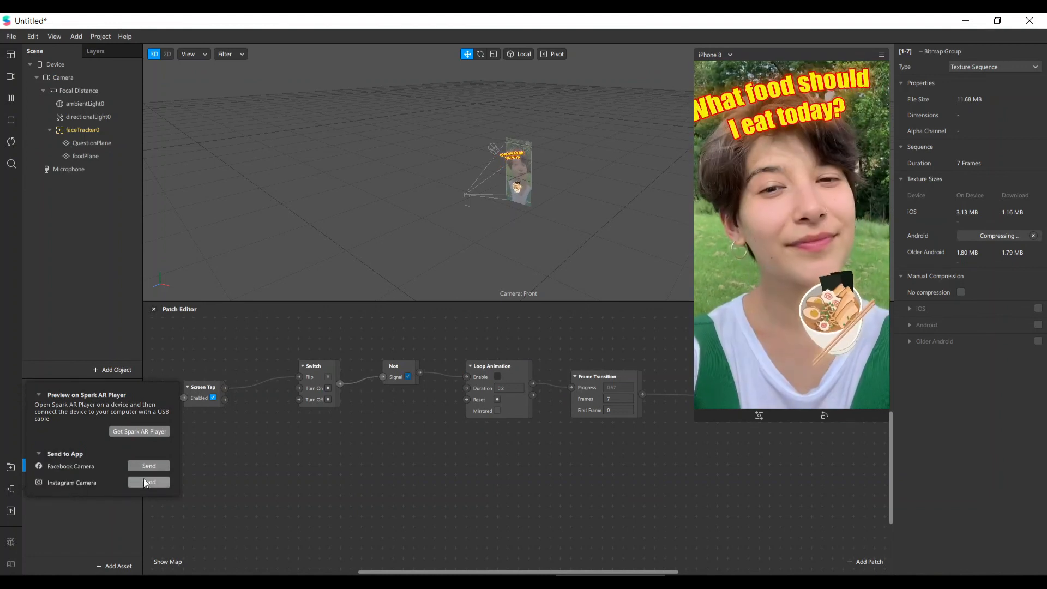
pyautogui.click(147, 482)
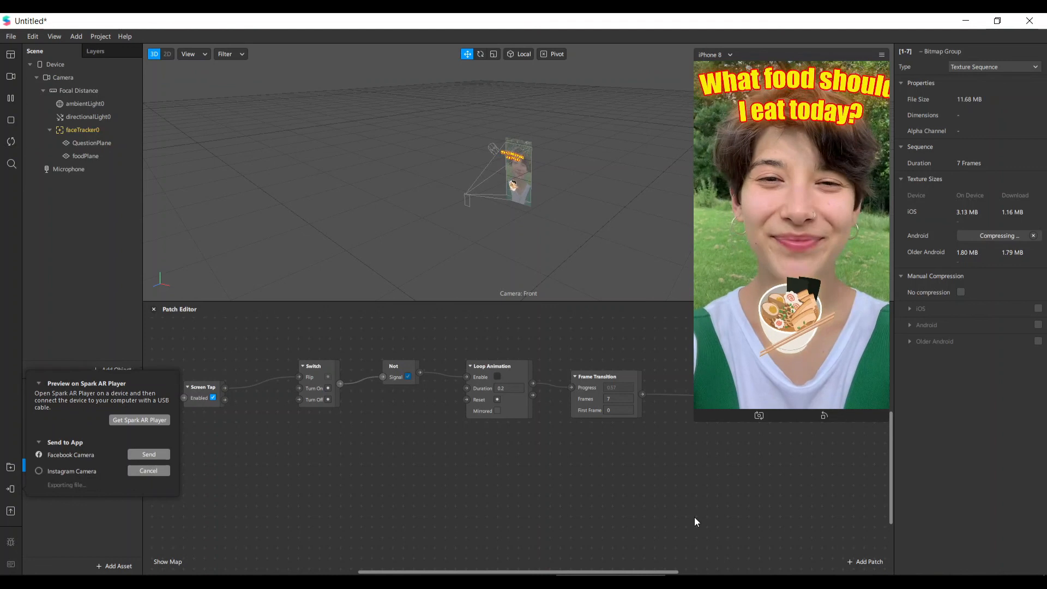
pyautogui.click(395, 484)
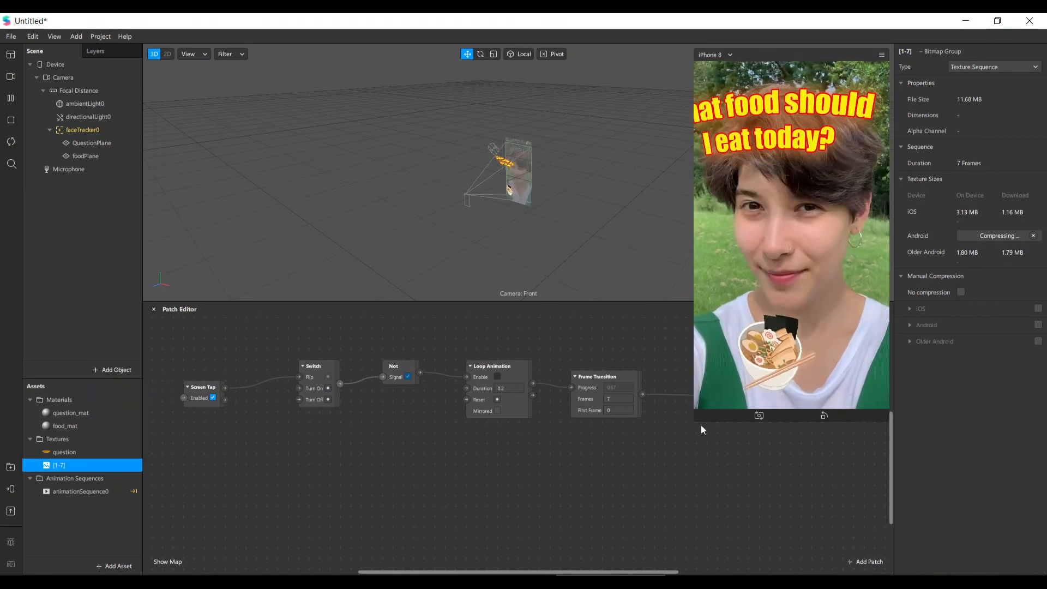